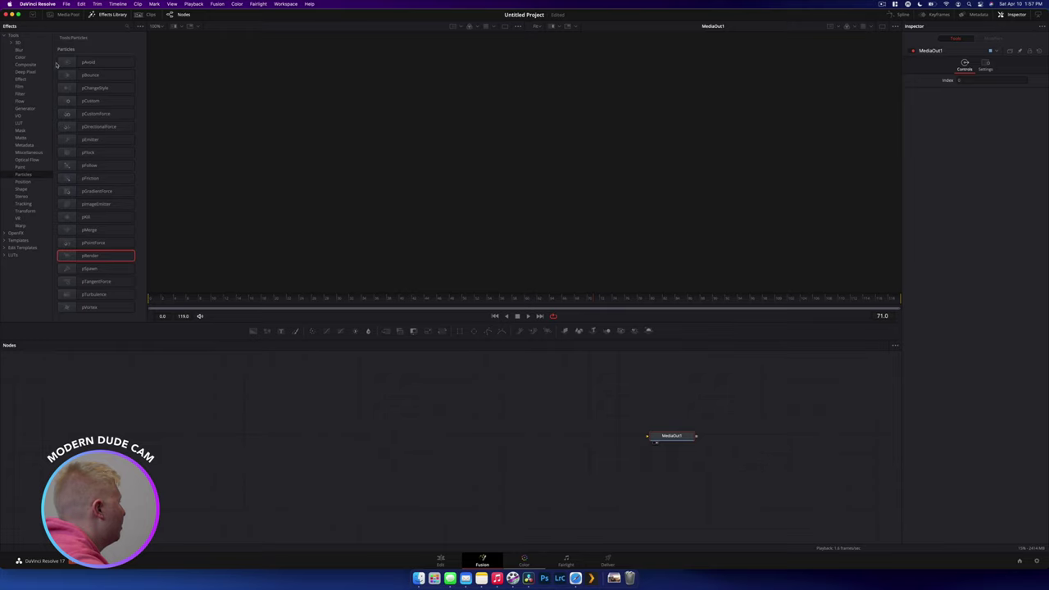
Widen the effects list and add a pRender particle node to the node graph
click(5, 36)
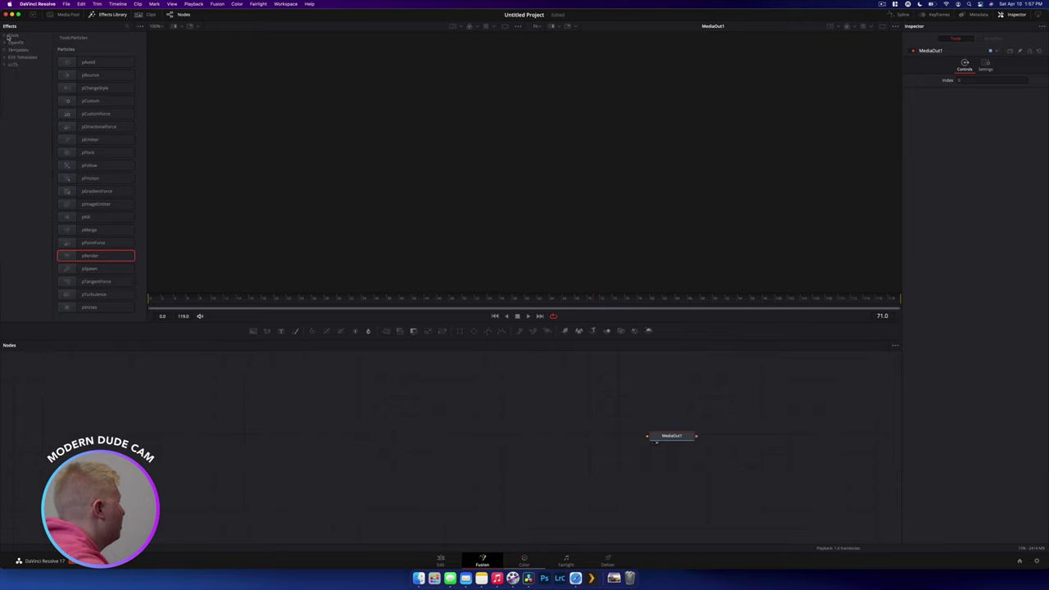
click(5, 36)
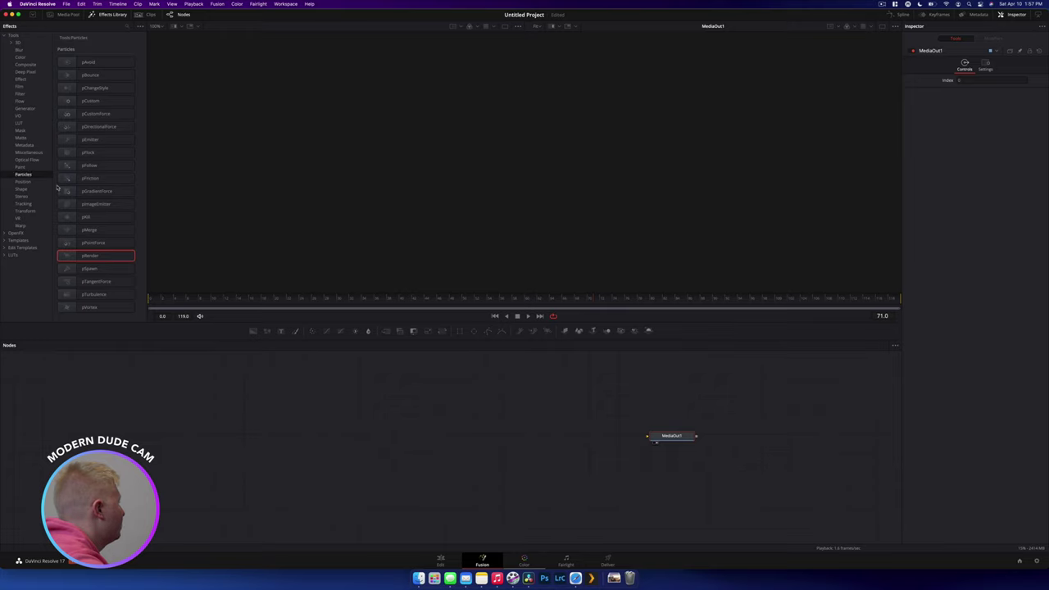
drag(148, 181, 168, 180)
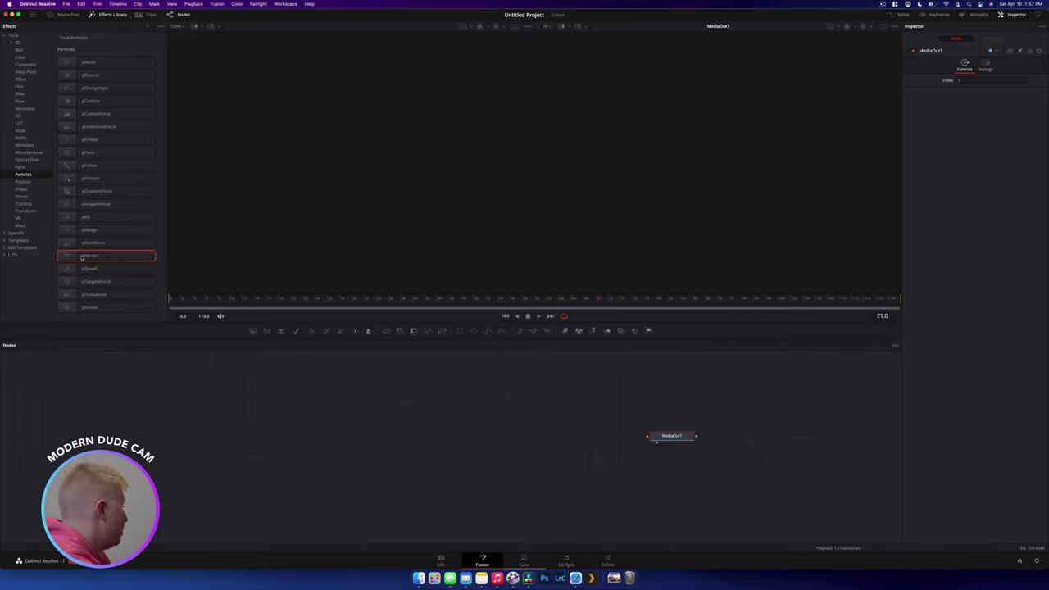
click(94, 257)
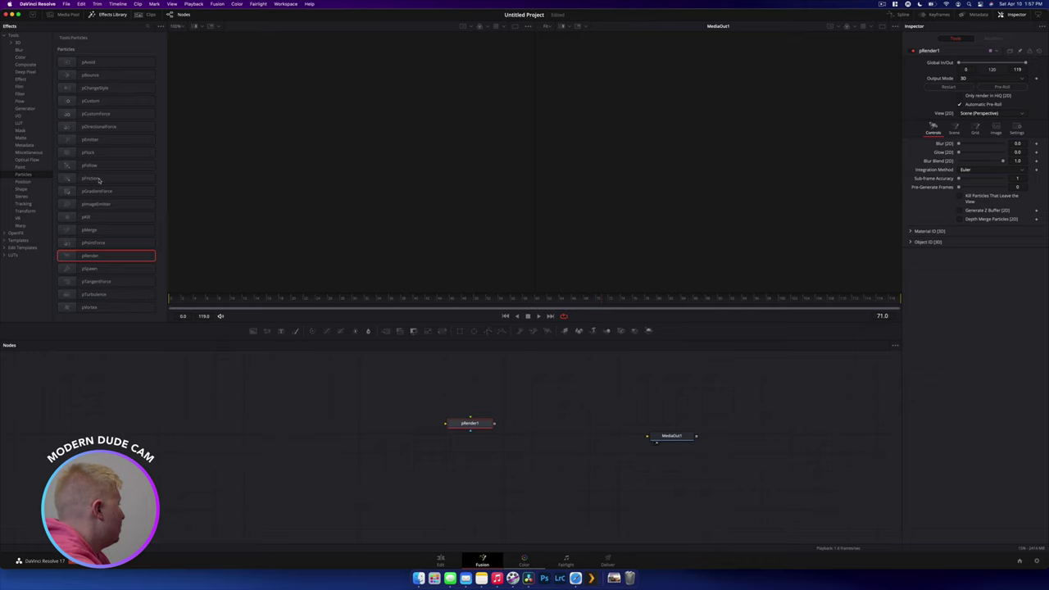
Add a pEmitter node connected to the pRender input and spread the two nodes apart
drag(102, 140, 445, 423)
drag(299, 374, 451, 474)
drag(463, 423, 430, 433)
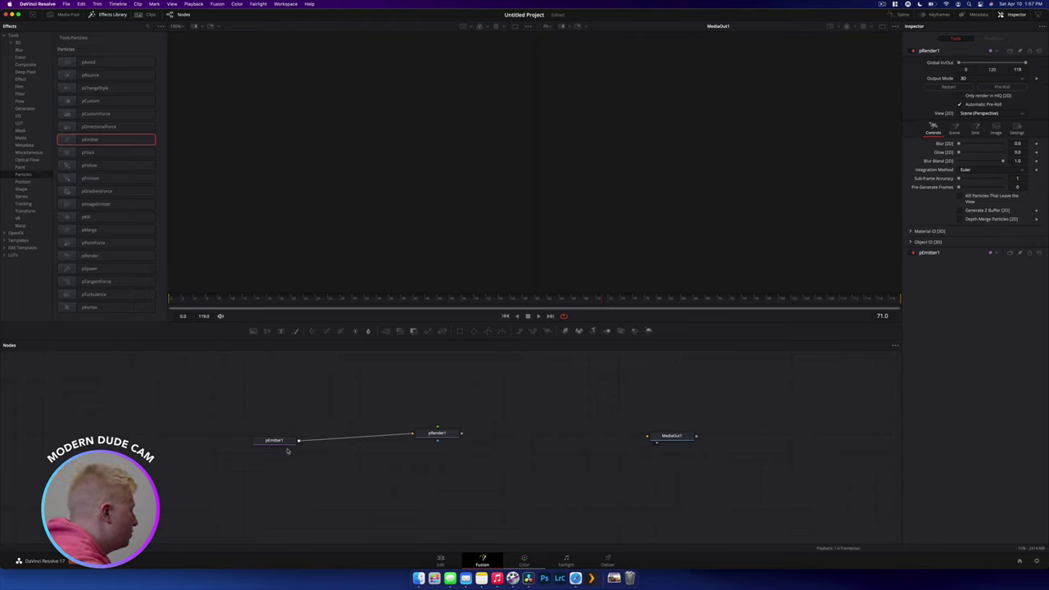
drag(282, 442, 244, 432)
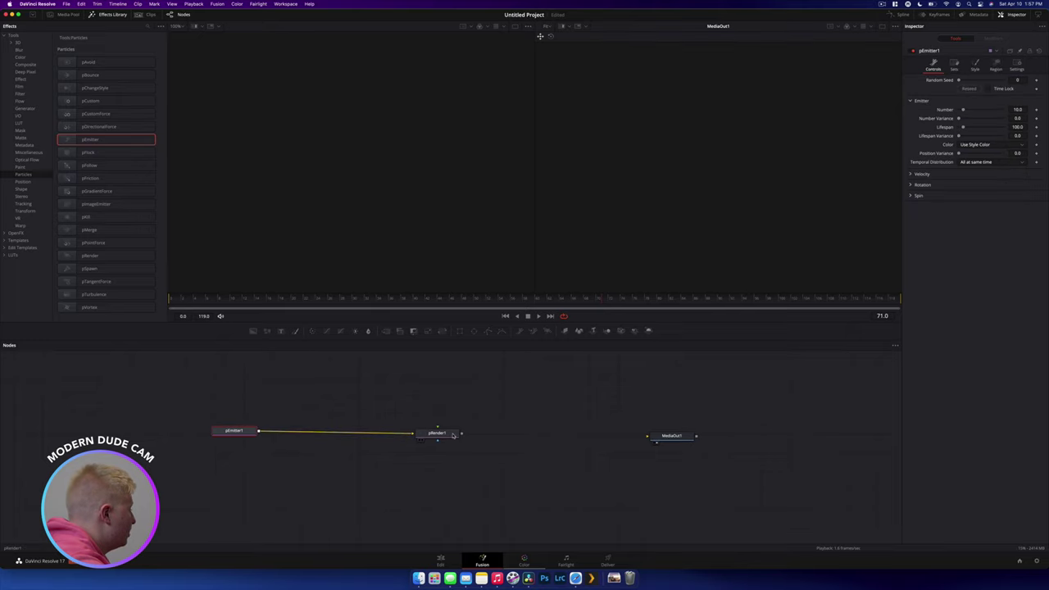
drag(453, 435, 475, 432)
drag(234, 434, 213, 436)
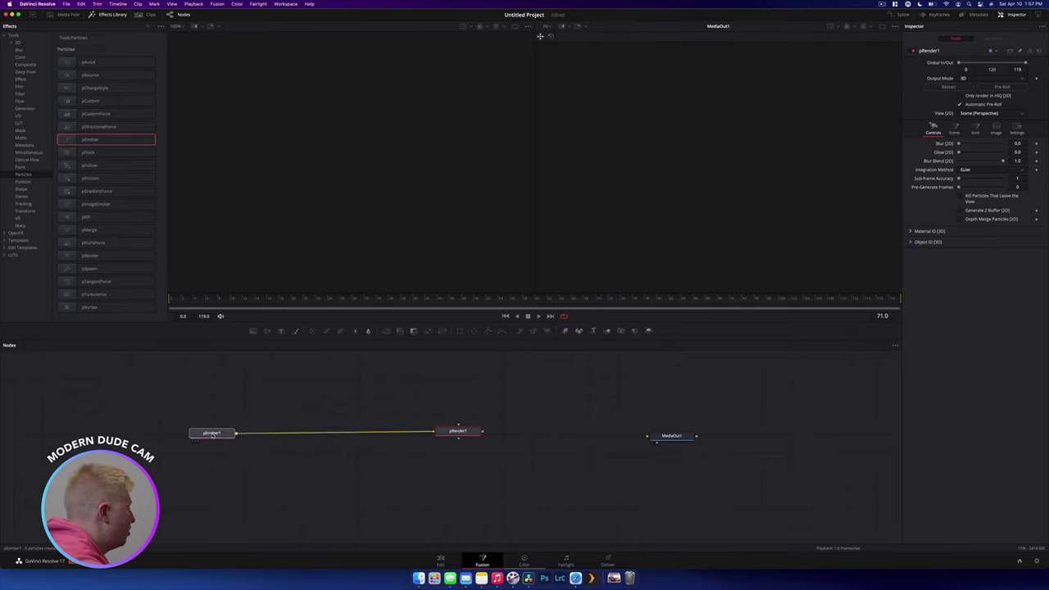
Check the pEmitter1 and pRender1 settings, and try to connect the pRender1 output to MediaOut1
click(212, 436)
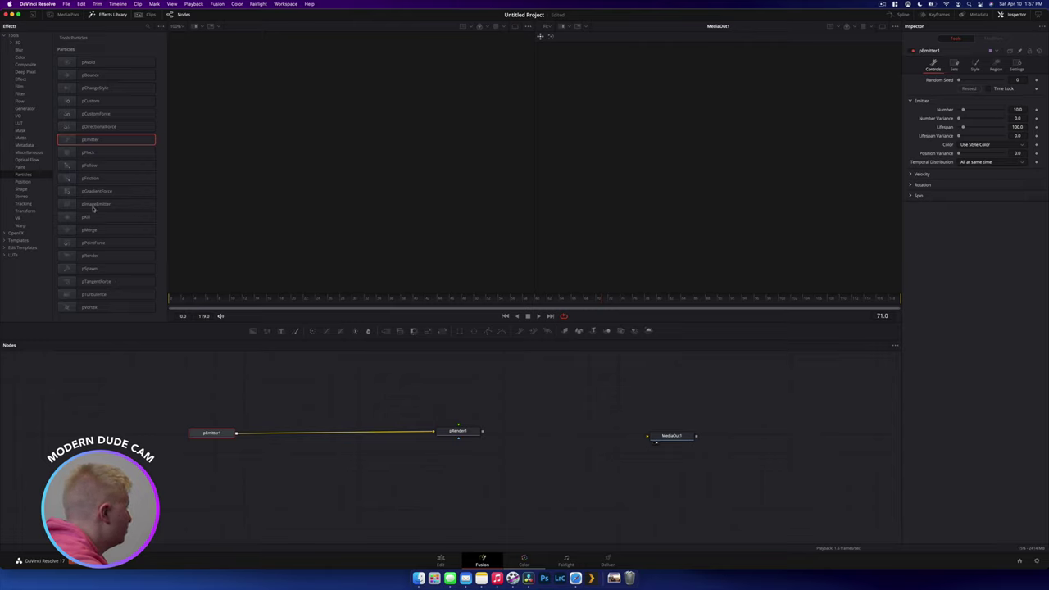
click(304, 451)
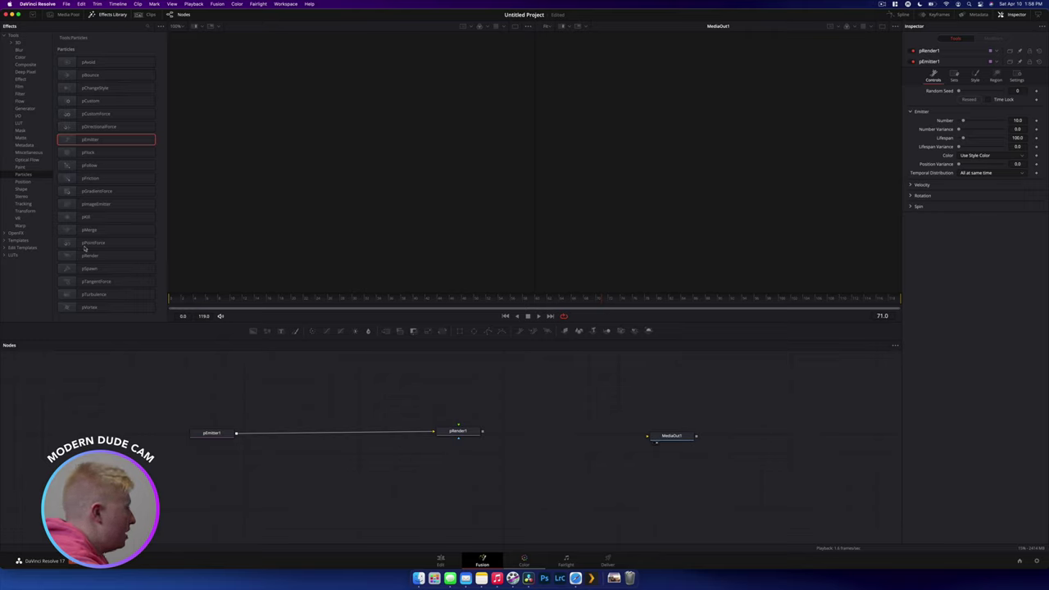
drag(418, 405, 501, 459)
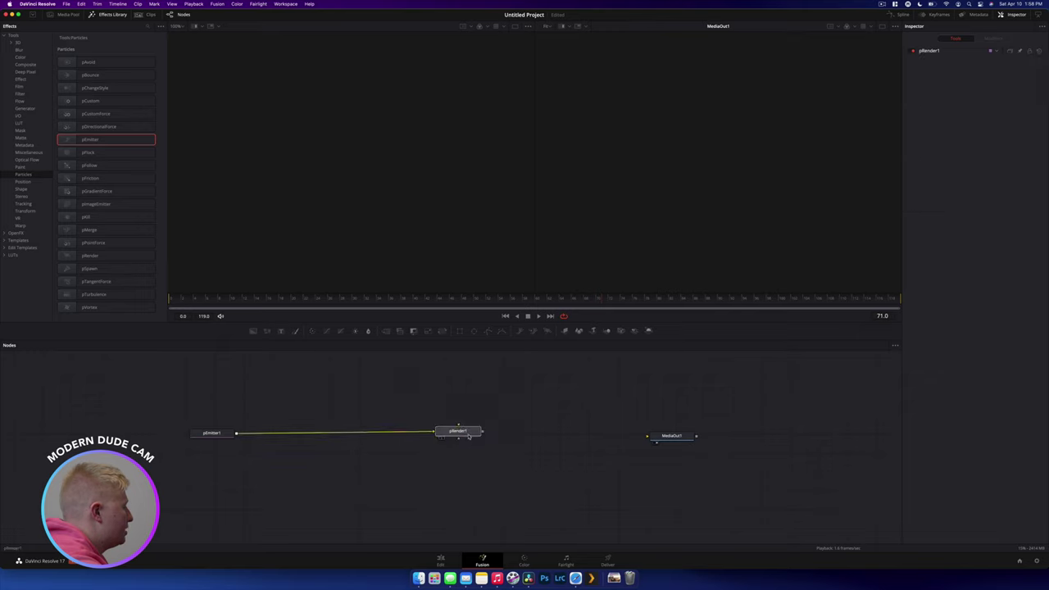
click(469, 435)
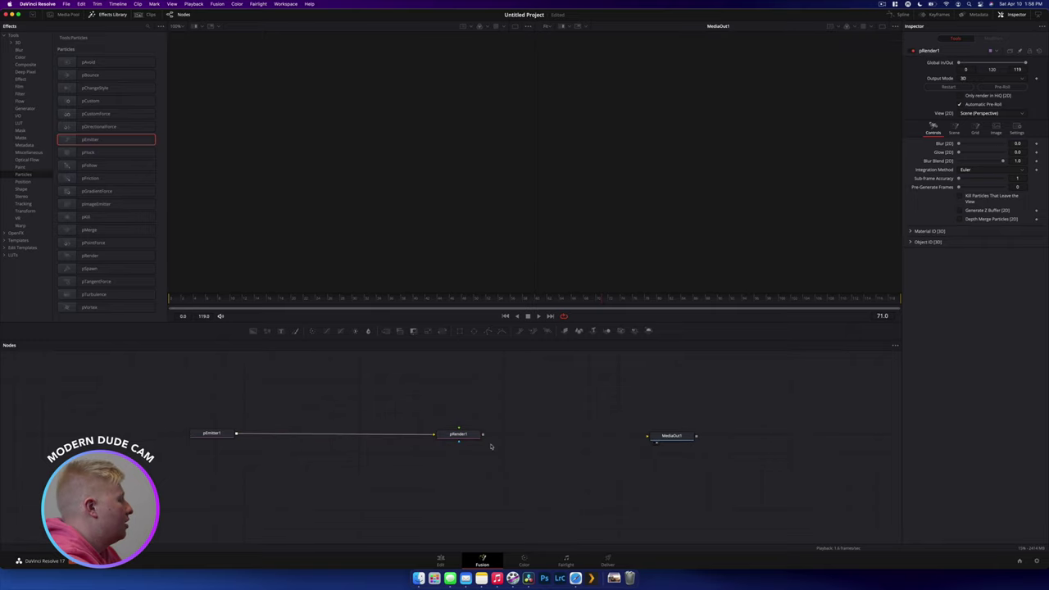
drag(483, 436, 680, 440)
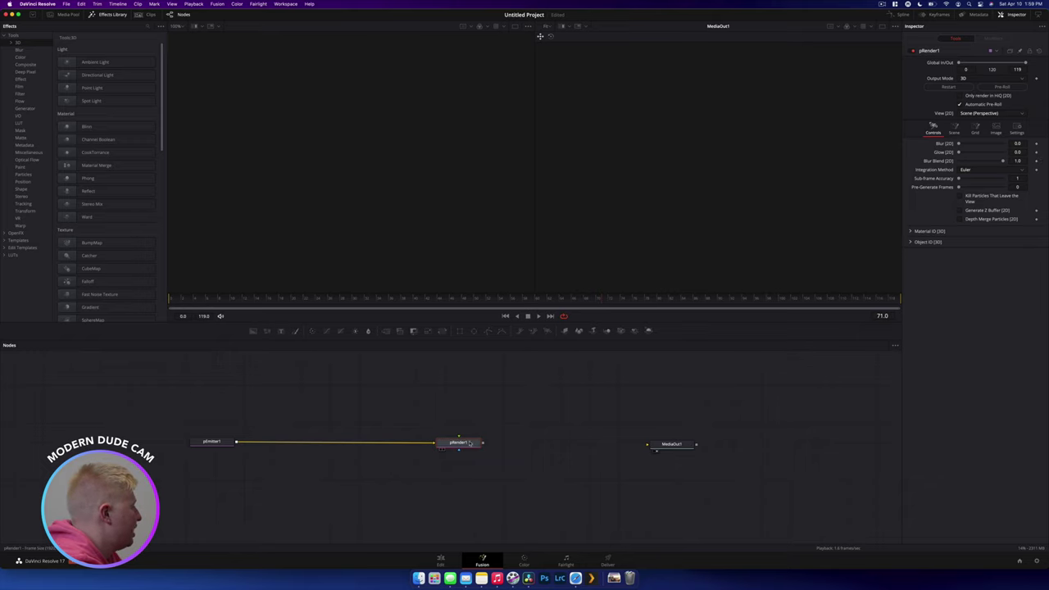
Load pRender1 into the empty viewer and play back the particle animation
drag(469, 442, 366, 166)
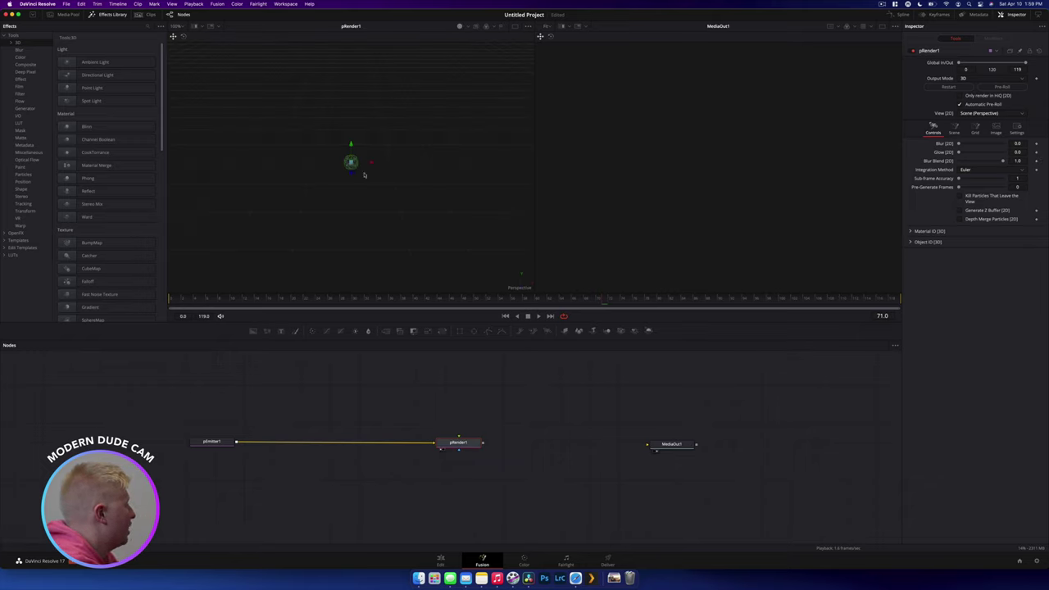
key(space)
key(space)
key(Right)
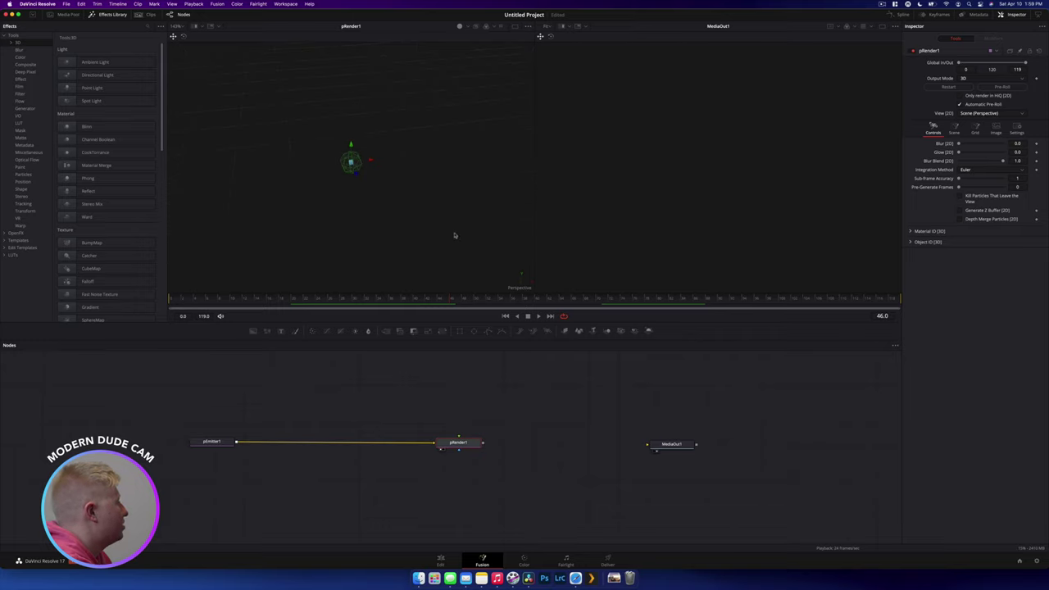
Try routing pRender1 through a Renderer 3D node into MediaOut1 with a playback preview, and remove the Renderer 3D node
drag(483, 442, 665, 444)
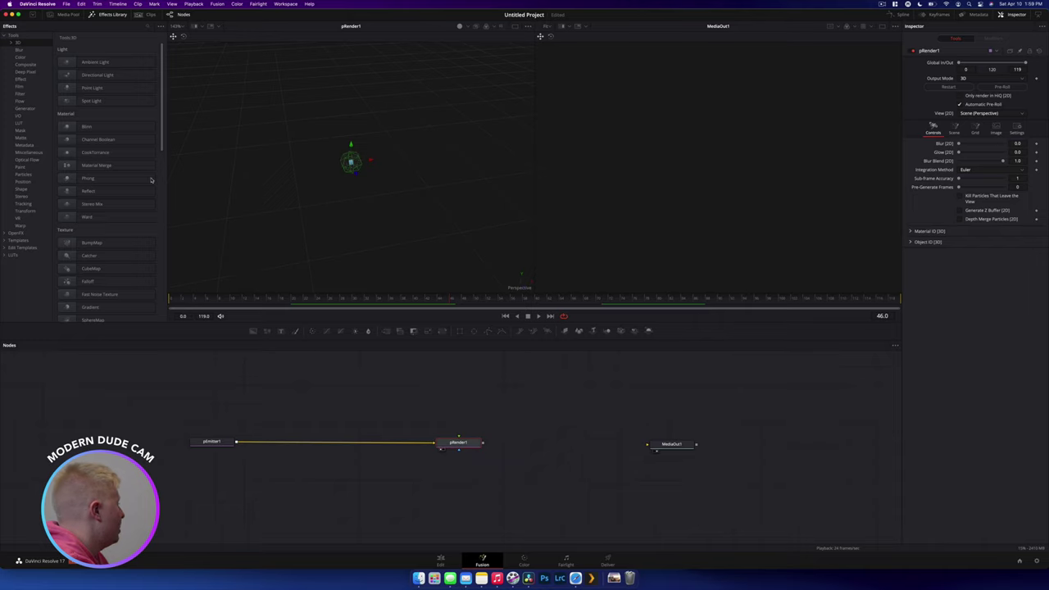
scroll(109, 166, down, 3)
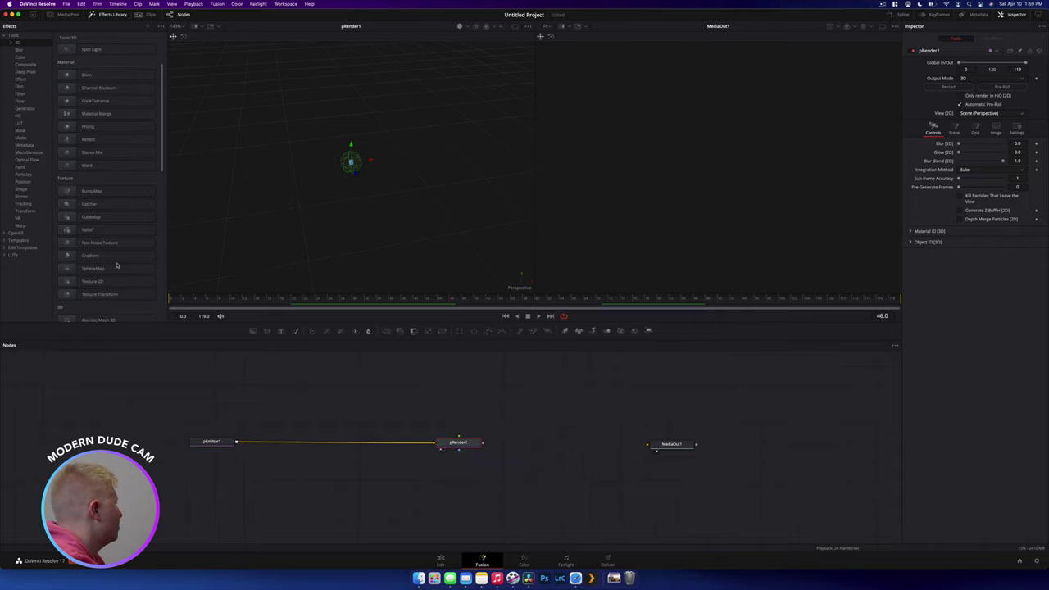
key(shift+space)
text(re)
key(Down)
key(Down)
key(Down)
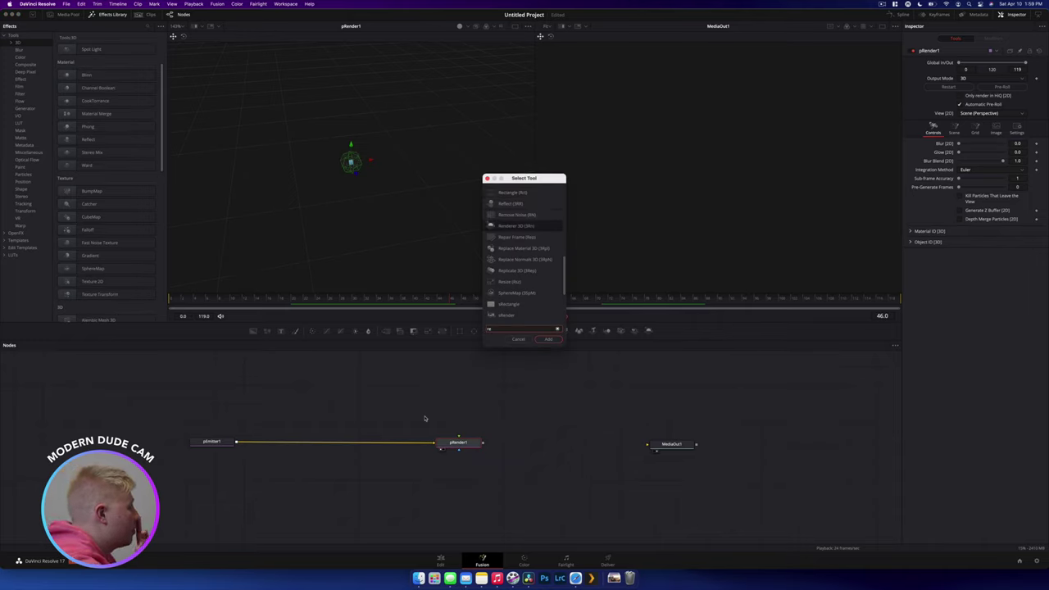
key(Return)
drag(541, 444, 648, 444)
key(space)
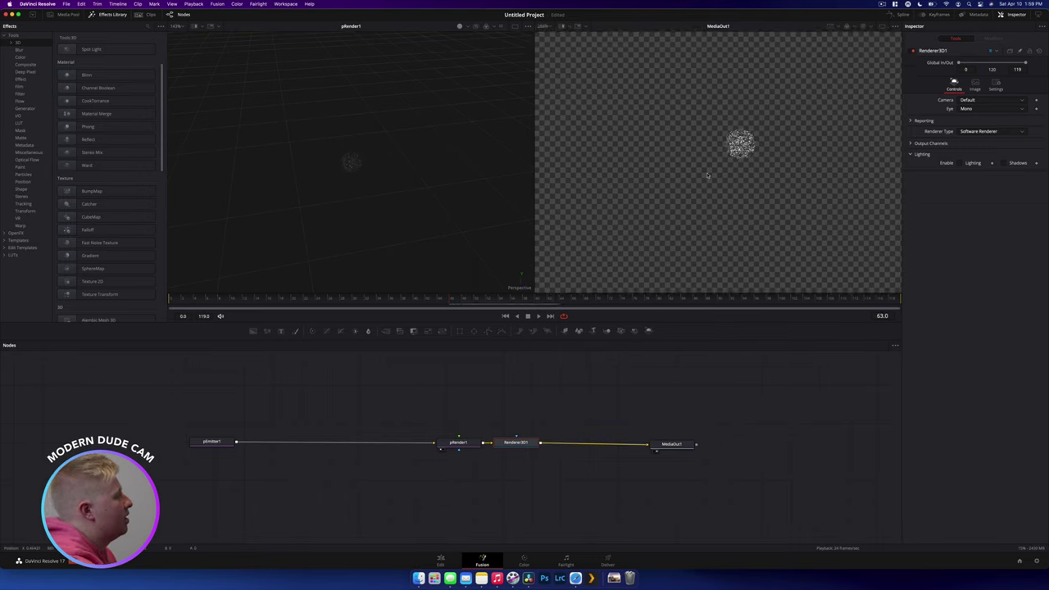
key(space)
key(Delete)
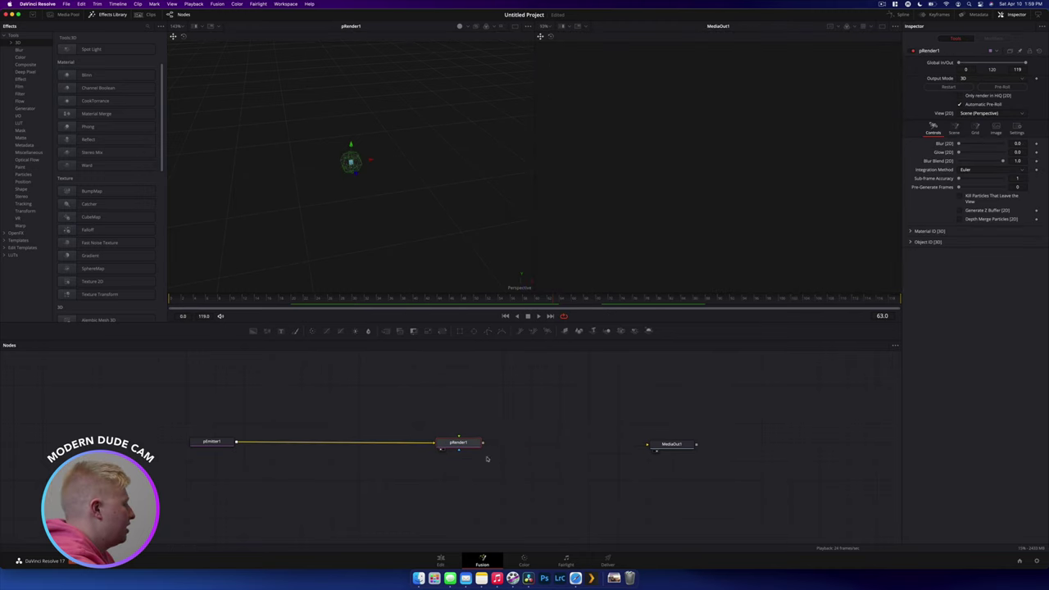
Set the pRender1 output mode to 2D and connect its output to MediaOut1
click(964, 78)
click(966, 85)
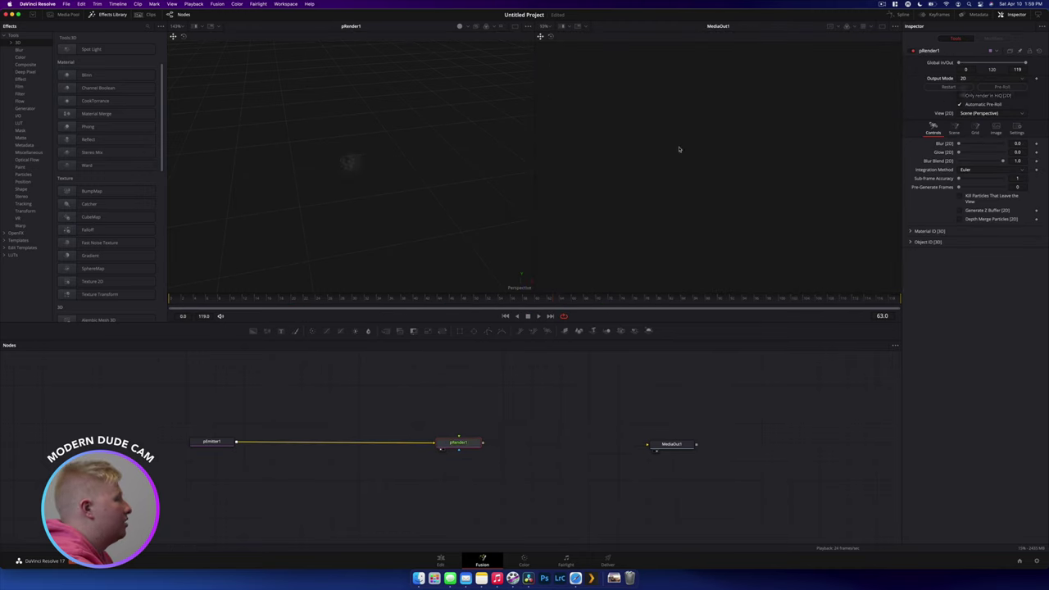
drag(482, 443, 647, 444)
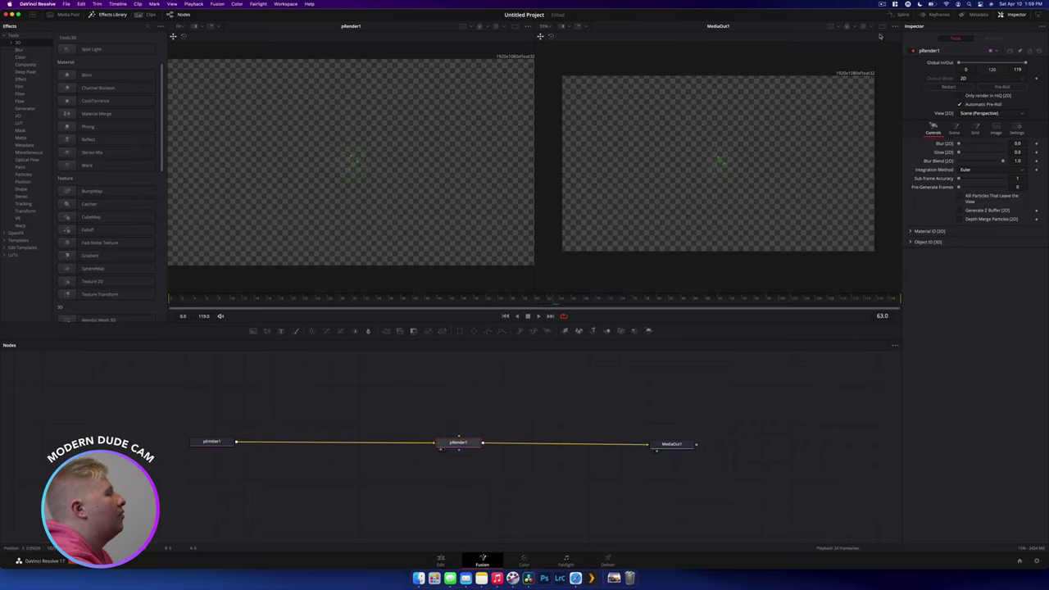
Switch to a single viewer showing MediaOut1 and nudge the pRender1 node slightly toward MediaOut1
click(881, 27)
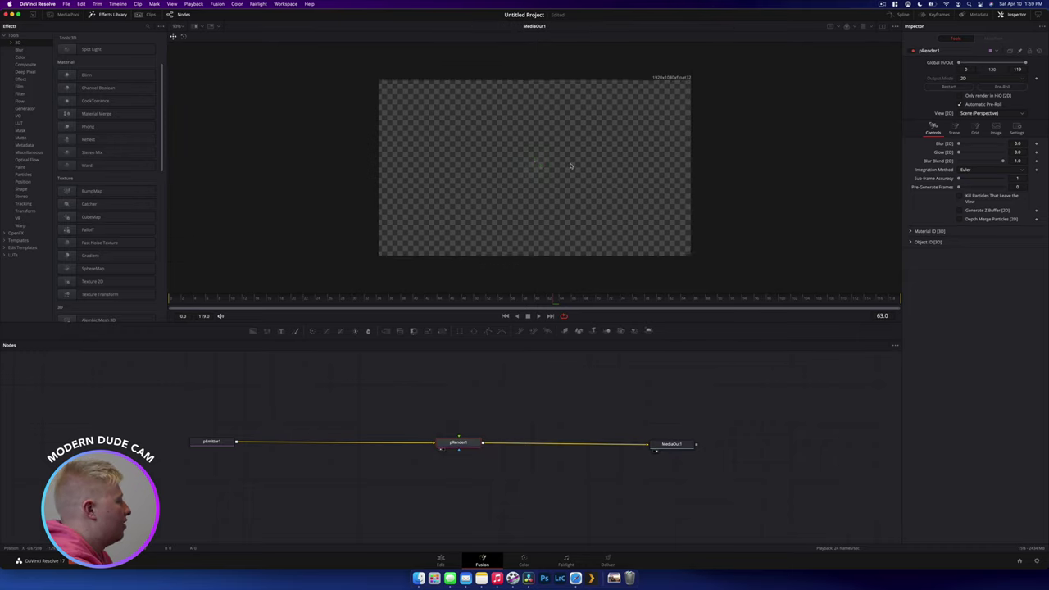
scroll(571, 165, up, 1)
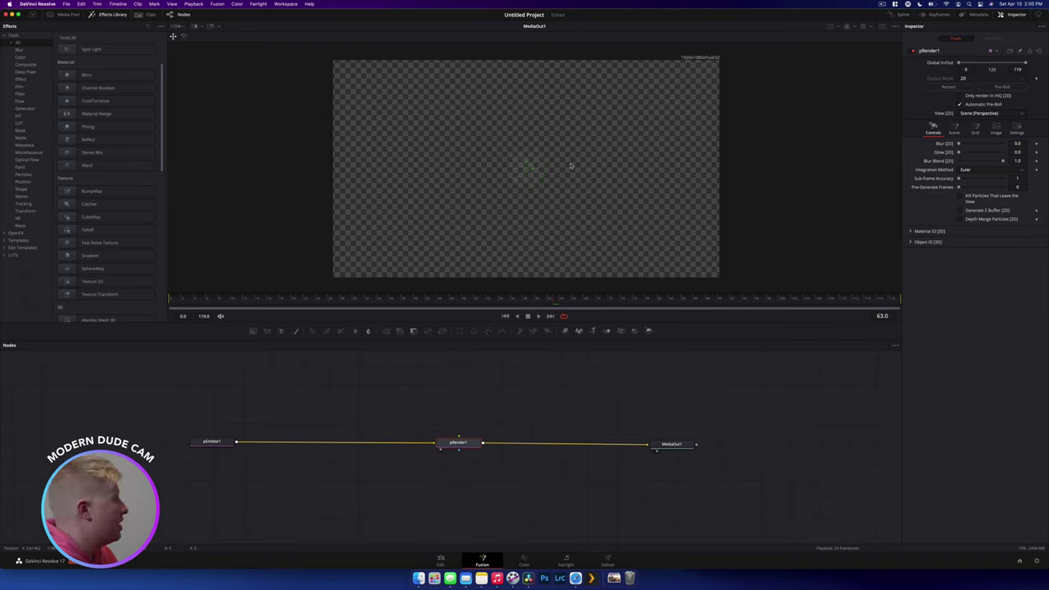
drag(470, 443, 482, 444)
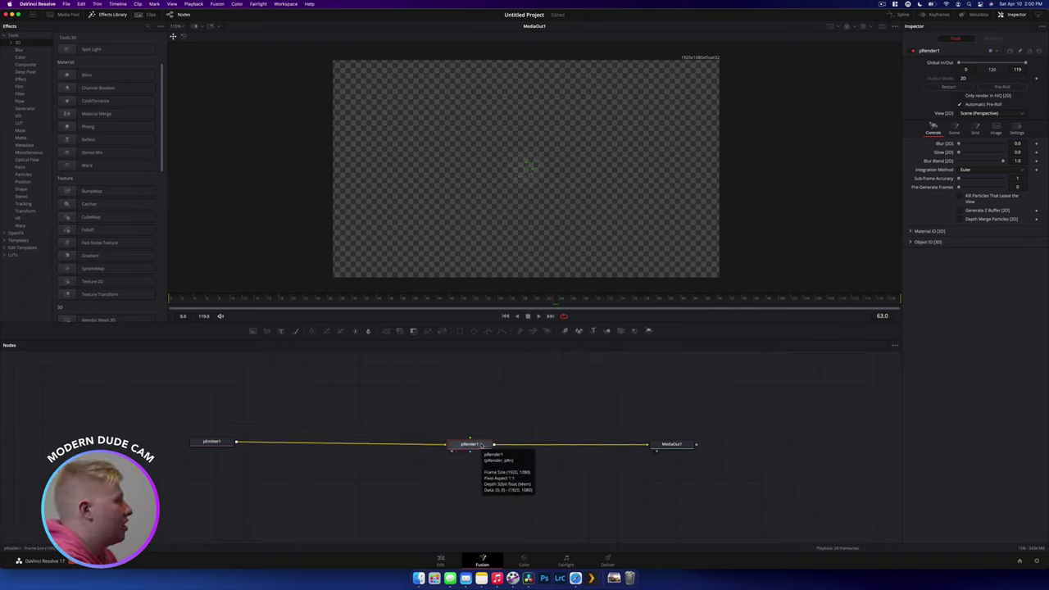
Try shifting the pRender1 scene to an X translation of about -0.13 and an X rotation of about -2.6
click(954, 128)
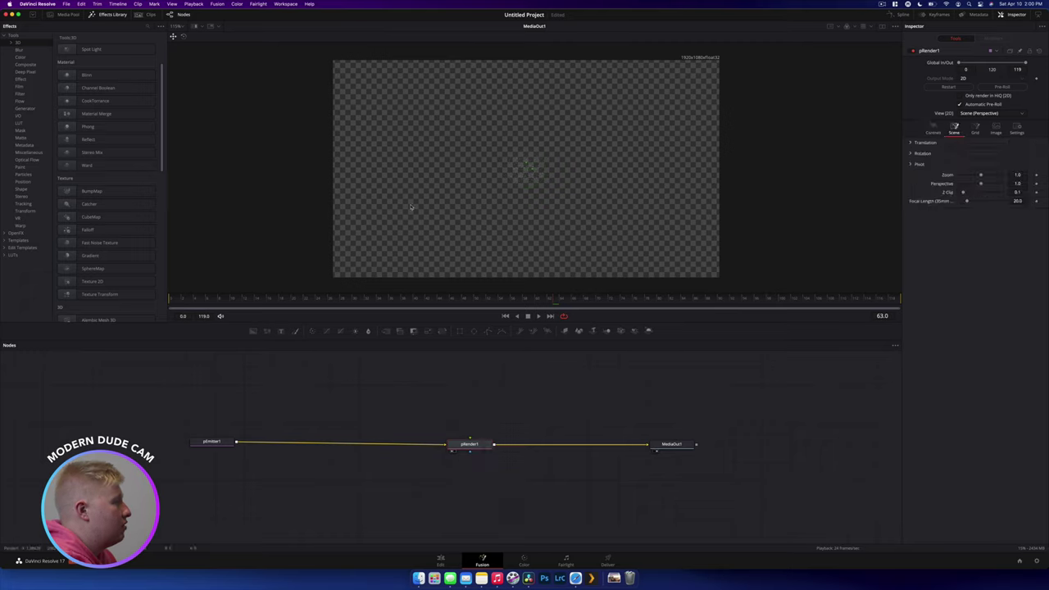
click(912, 144)
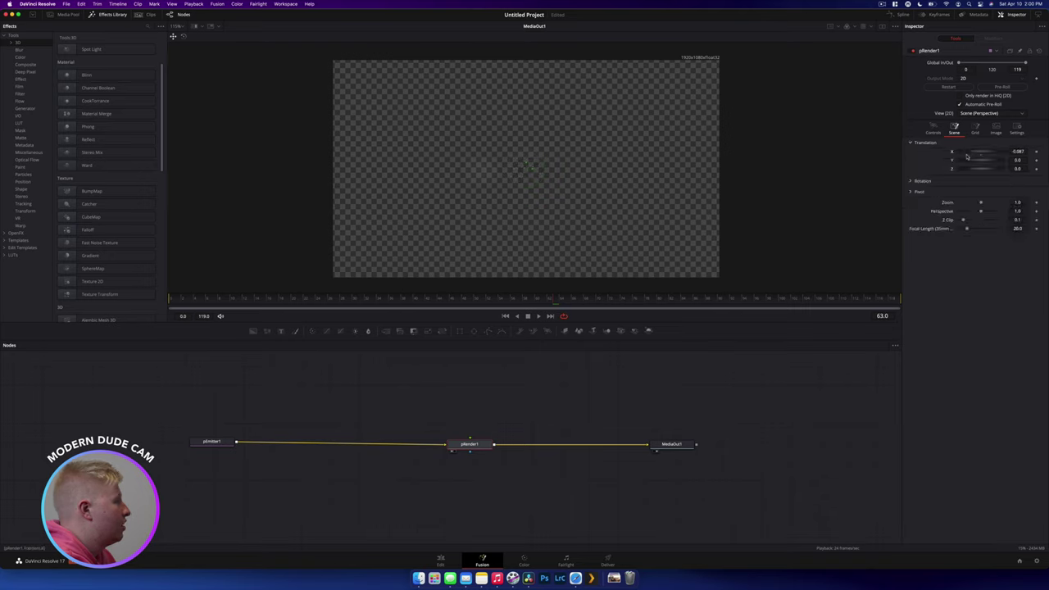
drag(966, 156, 951, 152)
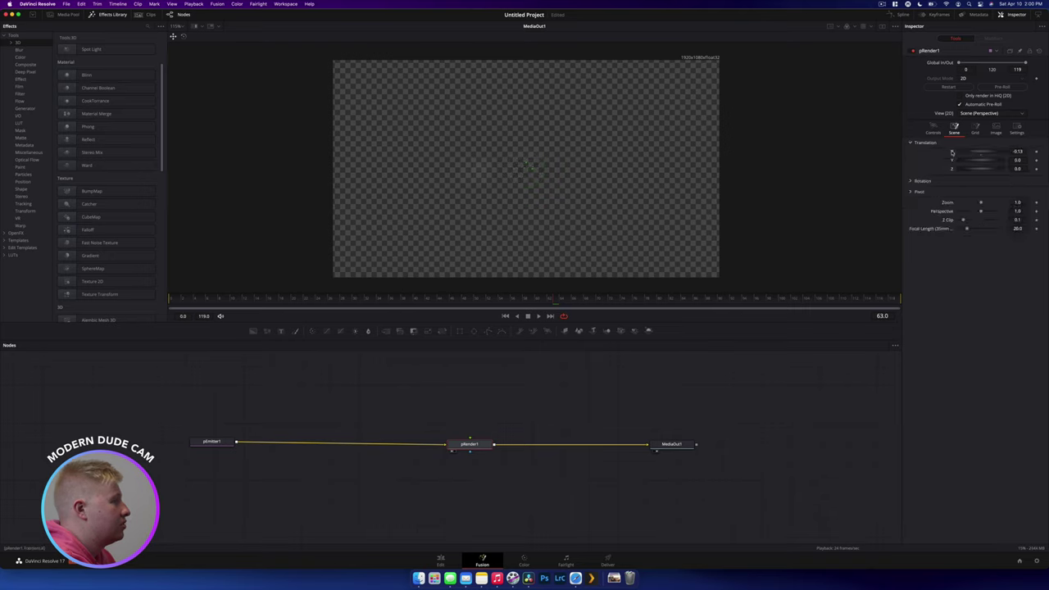
click(910, 181)
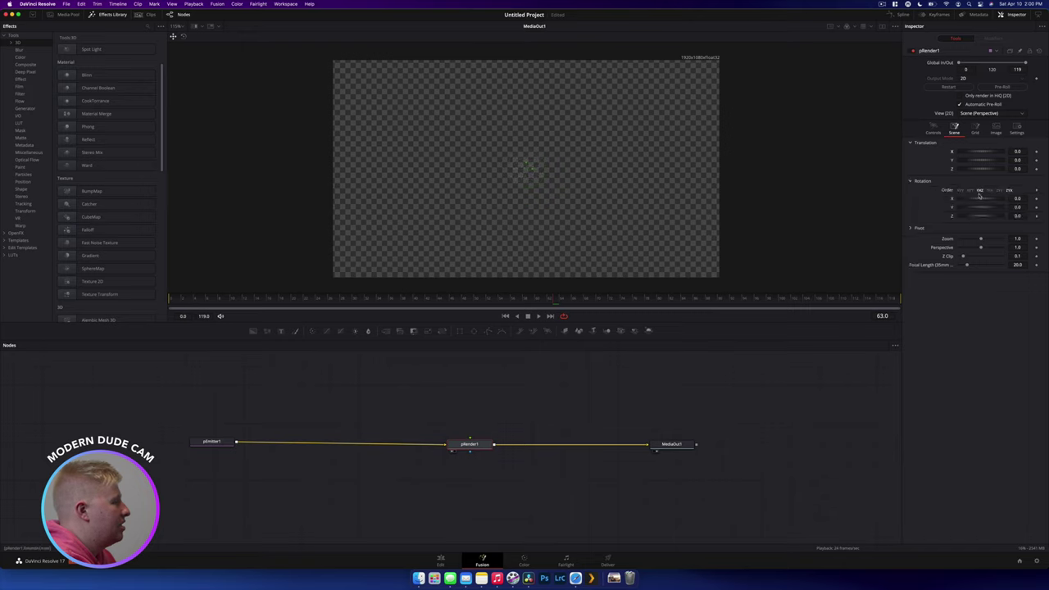
drag(978, 198, 977, 200)
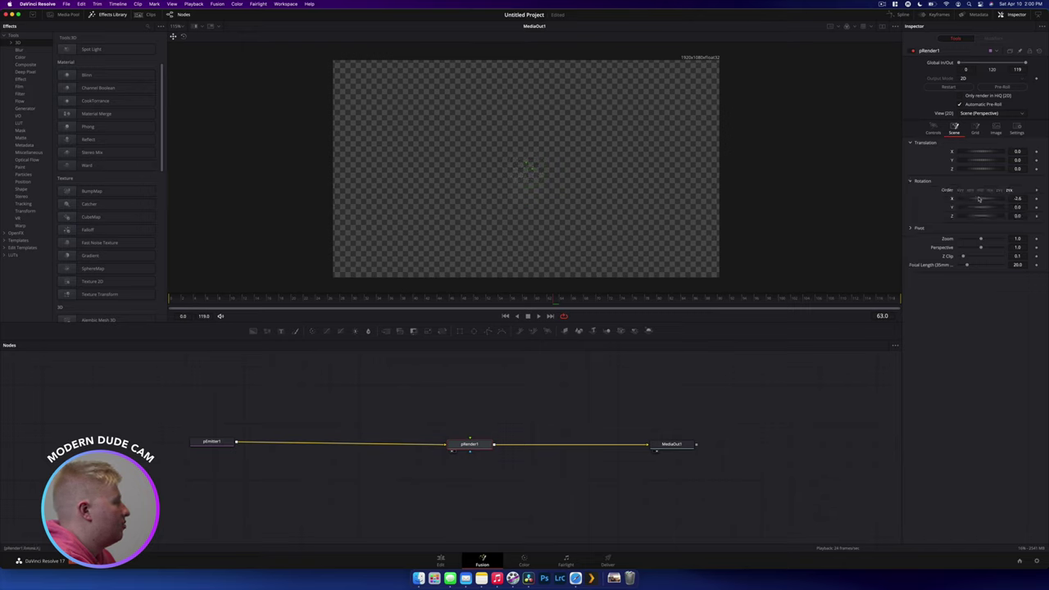
click(910, 181)
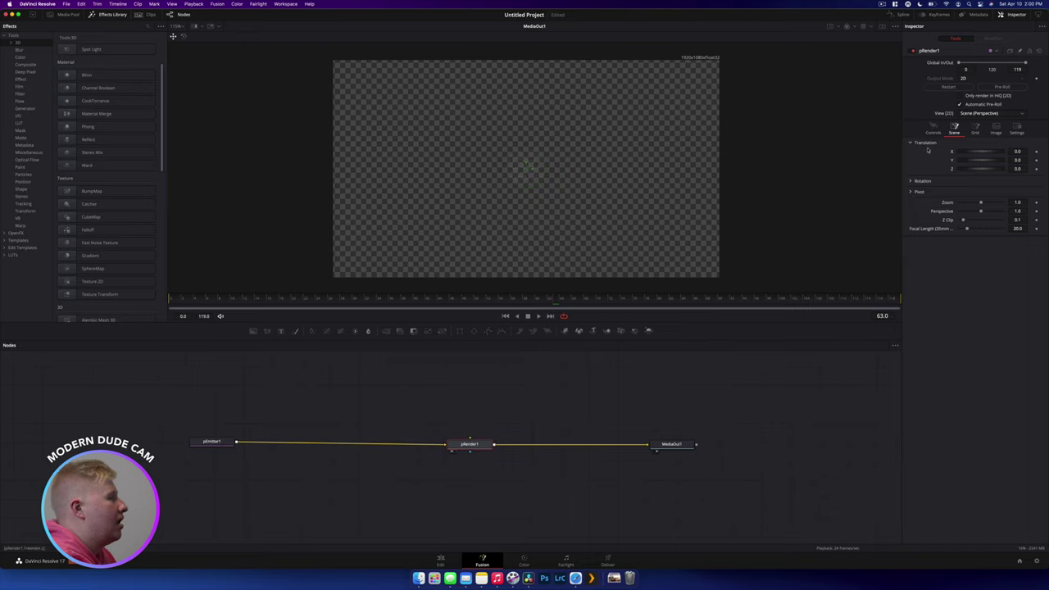
Try a 2D blur of 10 and a 2D glow of about 0.95 on pRender1 and preview the particles
click(935, 125)
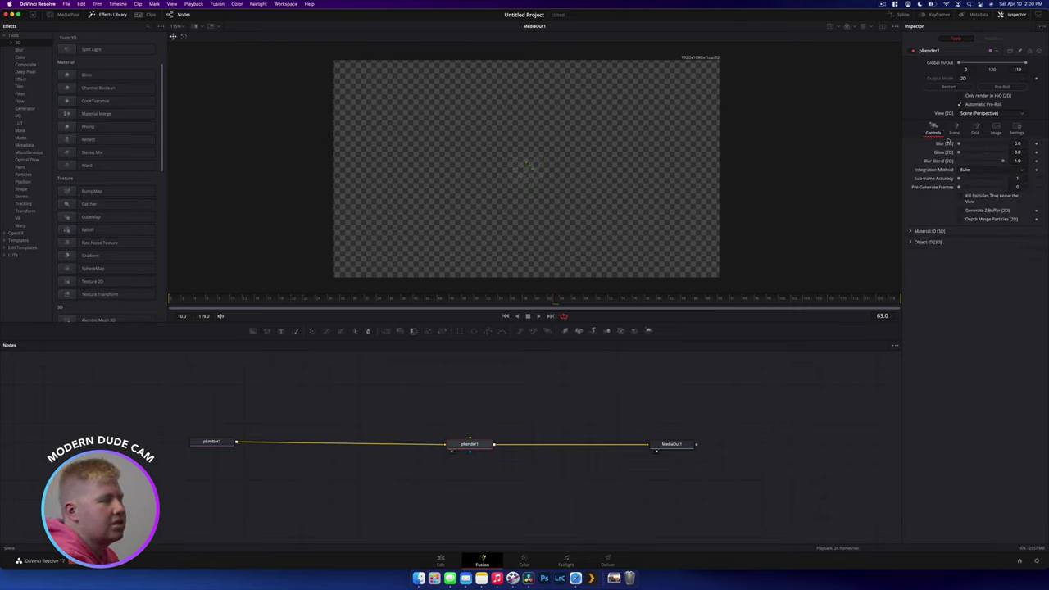
drag(964, 146, 972, 145)
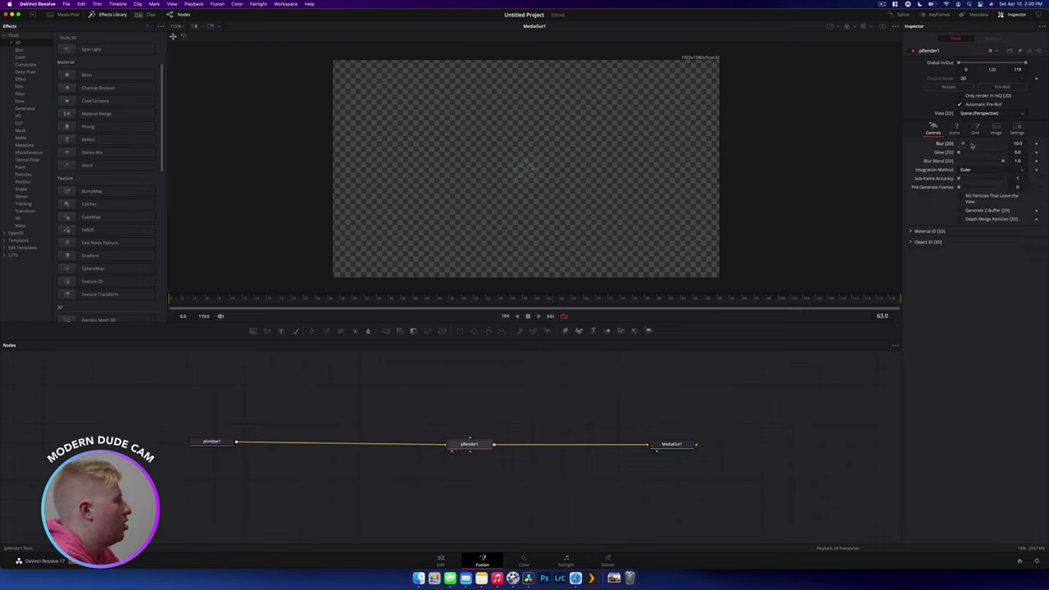
scroll(536, 172, up, 3)
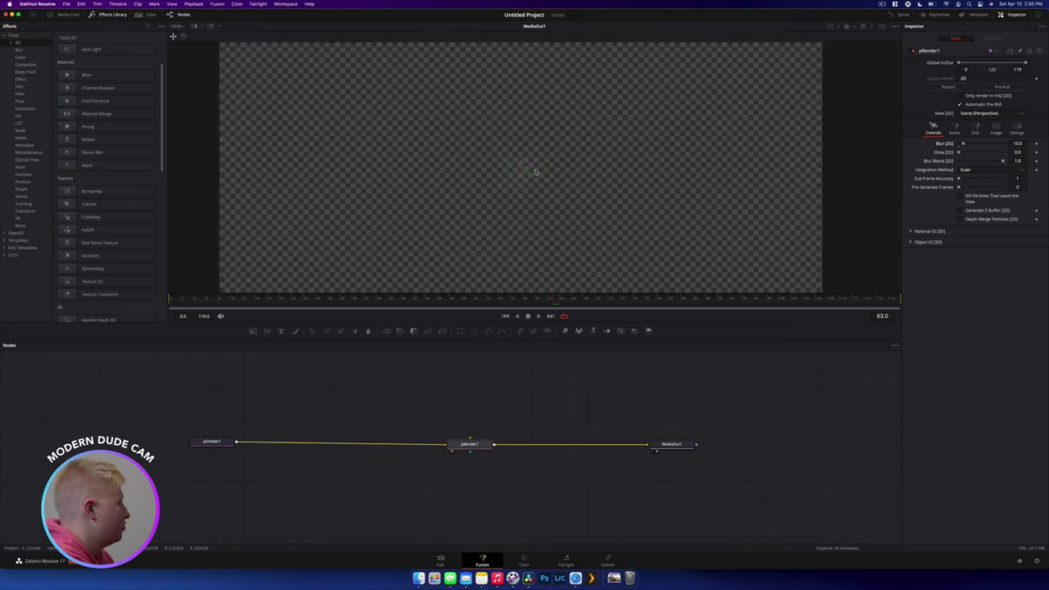
drag(962, 146, 1000, 153)
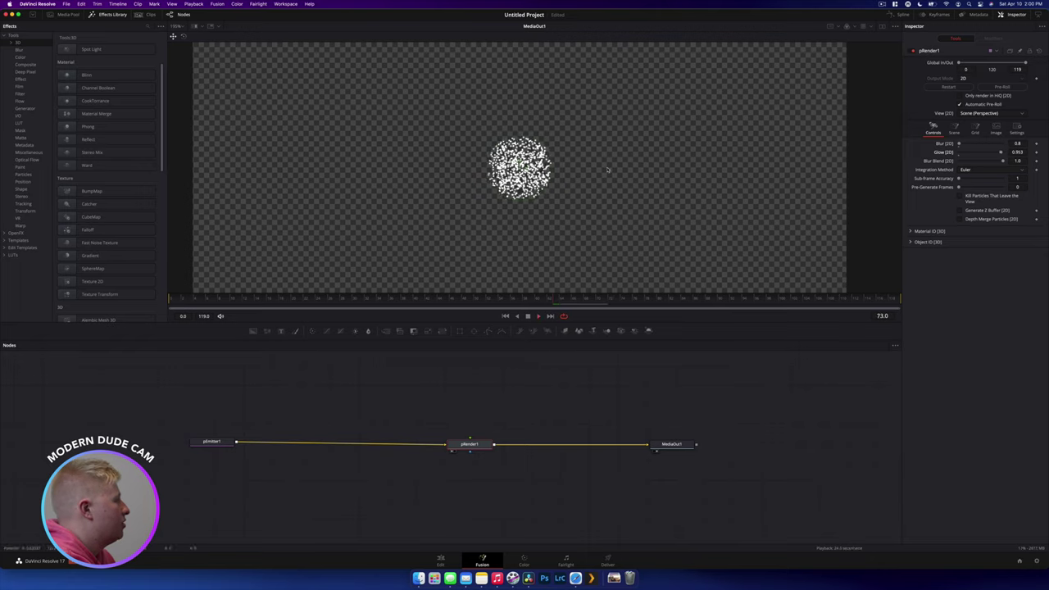
Try a blur of 100 and a blur blend of about 0.68 on pRender1, then restore the default blur settings
drag(958, 143, 1009, 144)
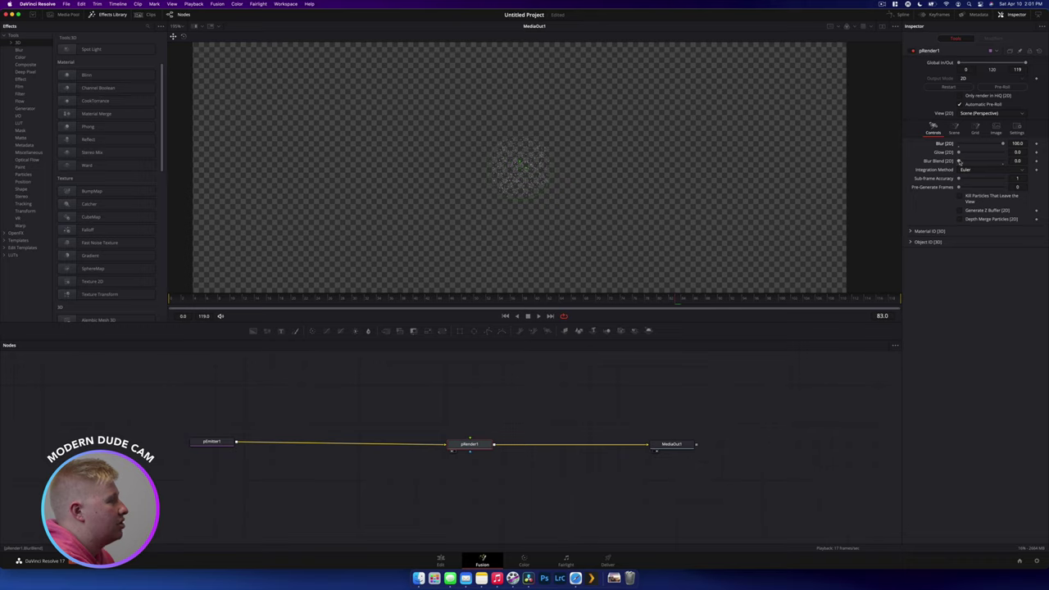
drag(959, 160, 987, 162)
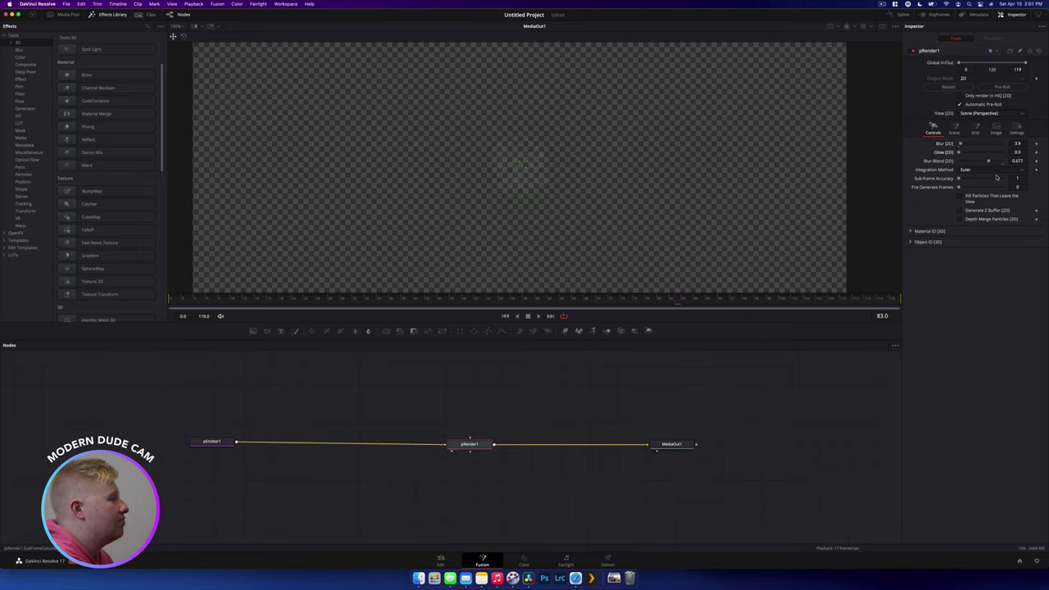
drag(988, 162, 946, 146)
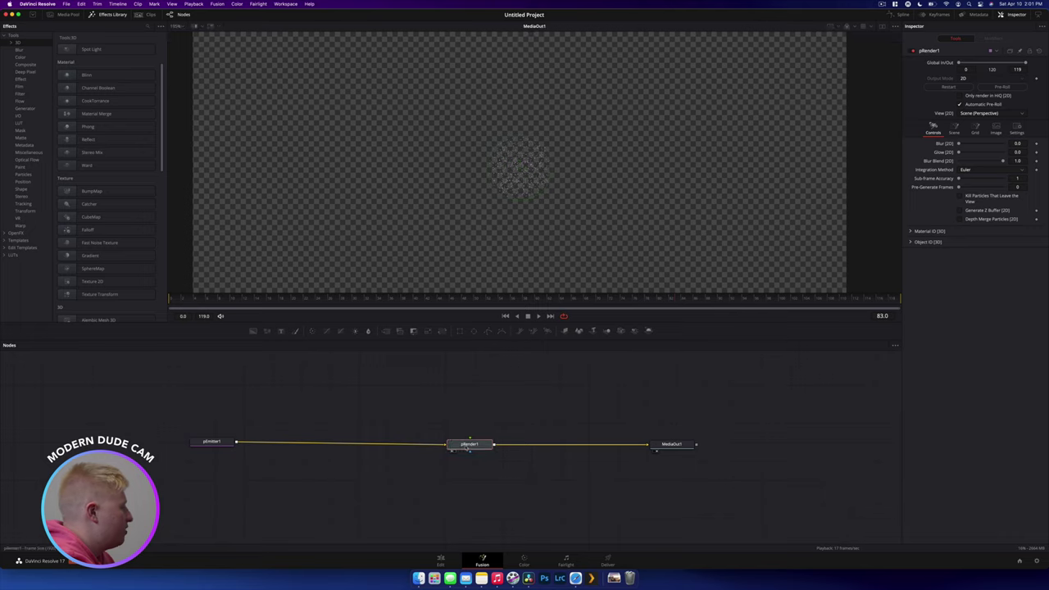
Move the pRender1 node closer to MediaOut1 and open the region settings of pEmitter1
drag(469, 444, 513, 444)
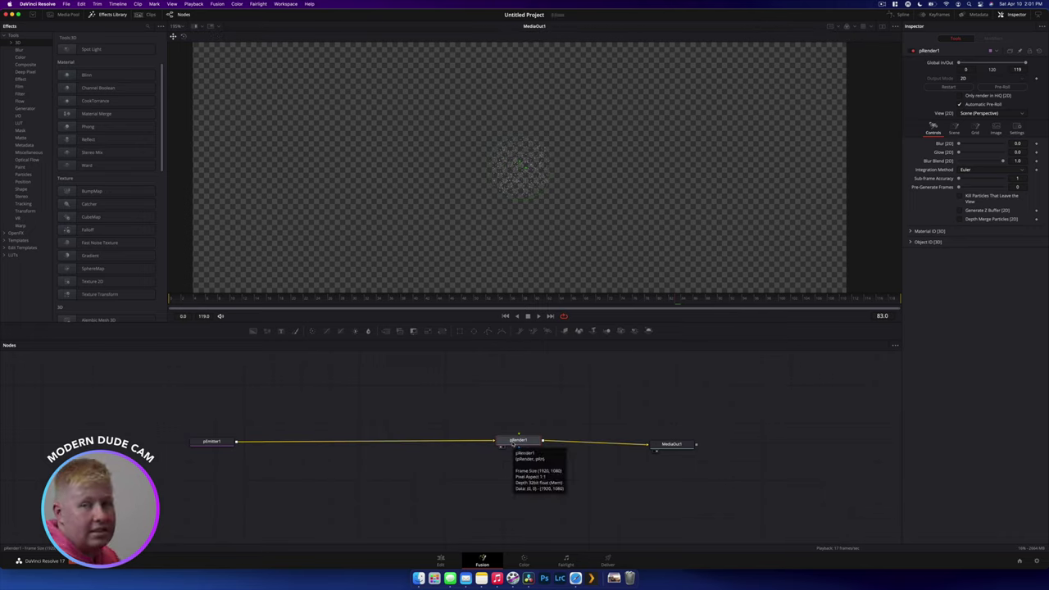
click(223, 441)
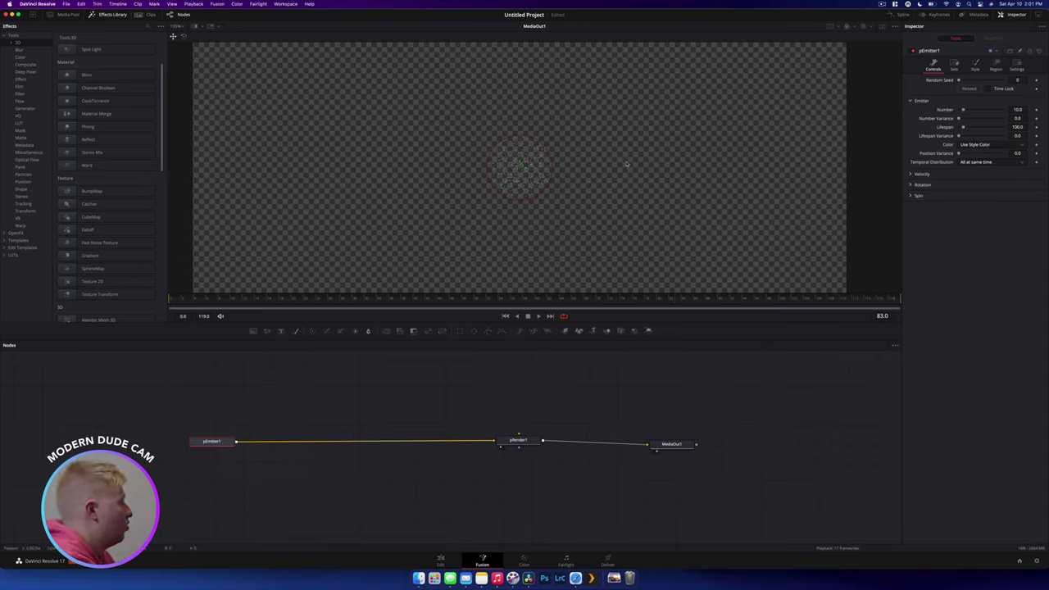
scroll(625, 163, down, 5)
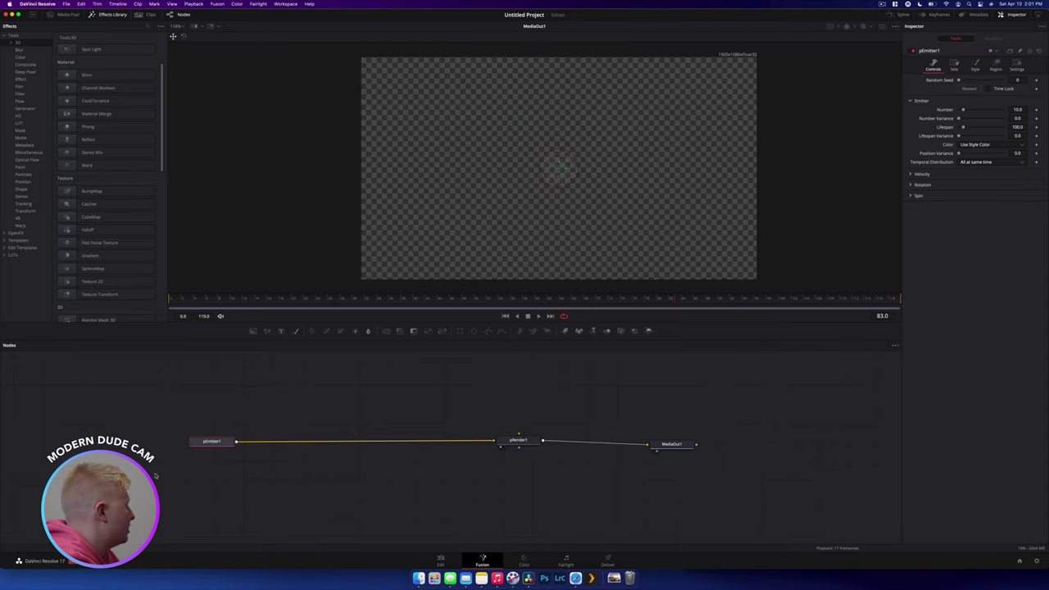
drag(204, 442, 190, 446)
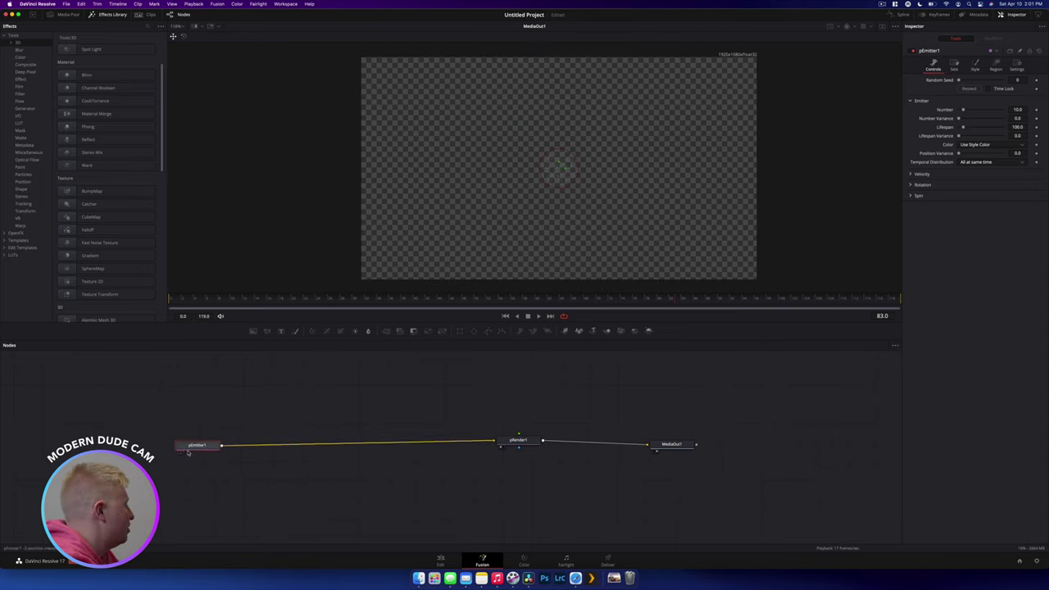
click(995, 67)
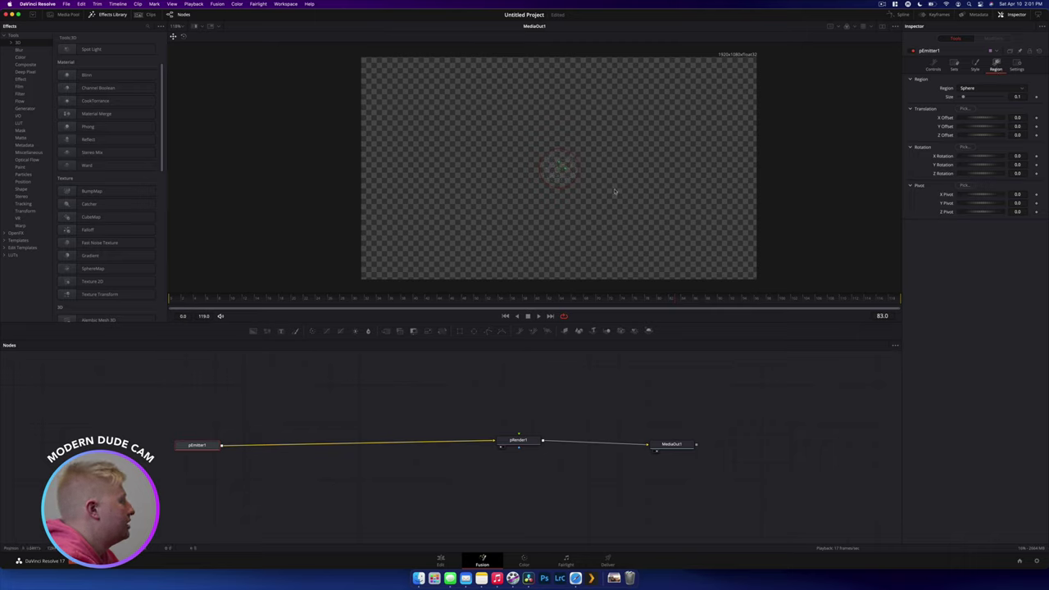
Try offsetting the emitter region by about -0.06 in X and -0.01 in Y, and undo the offset and the pEmitter1 node move
scroll(563, 162, up, 1)
scroll(547, 181, down, 2)
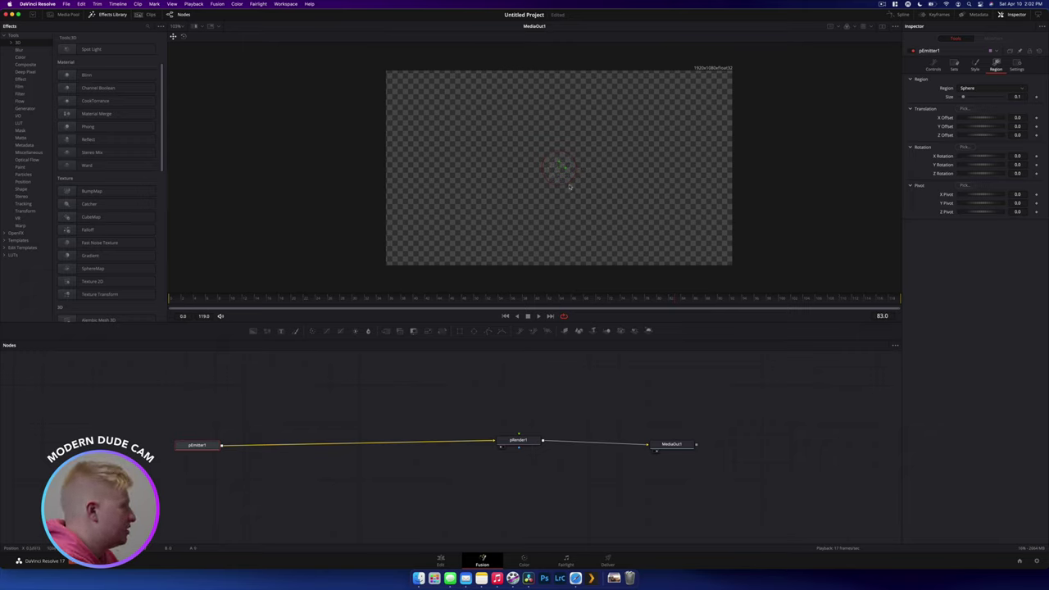
drag(561, 168, 538, 167)
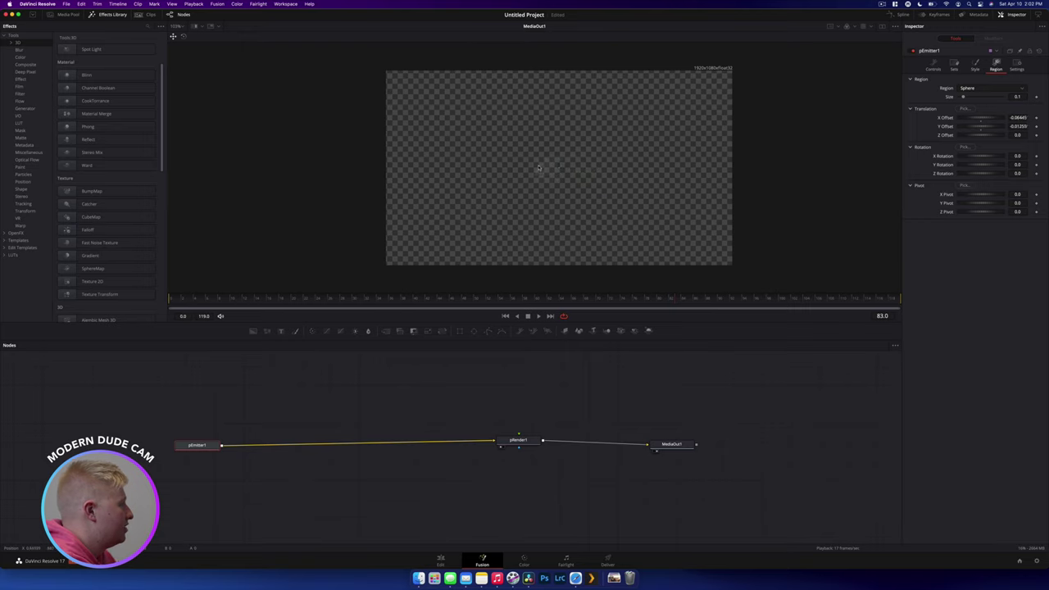
key(super+z)
key(super+z)
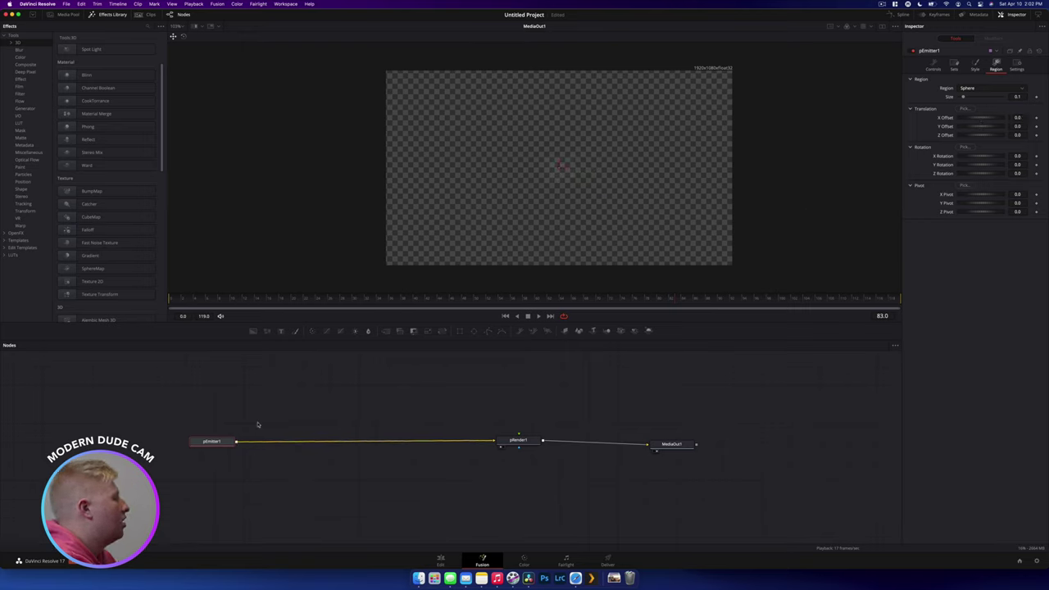
Try a Cube emitter region about 0.44 wide and 0.37 high, undo the sizing, and return the region to Sphere
click(991, 88)
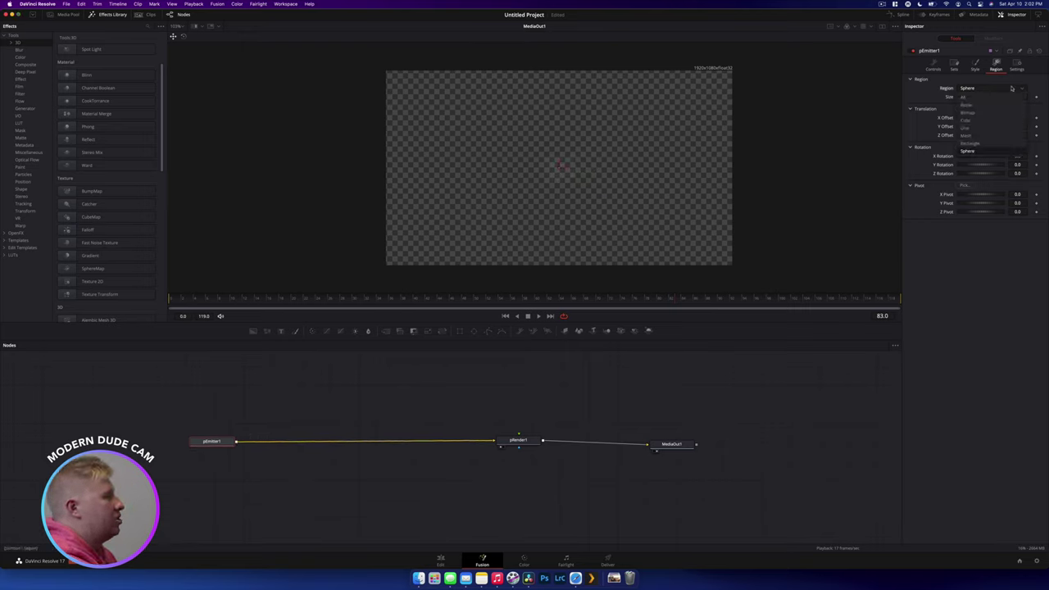
click(990, 123)
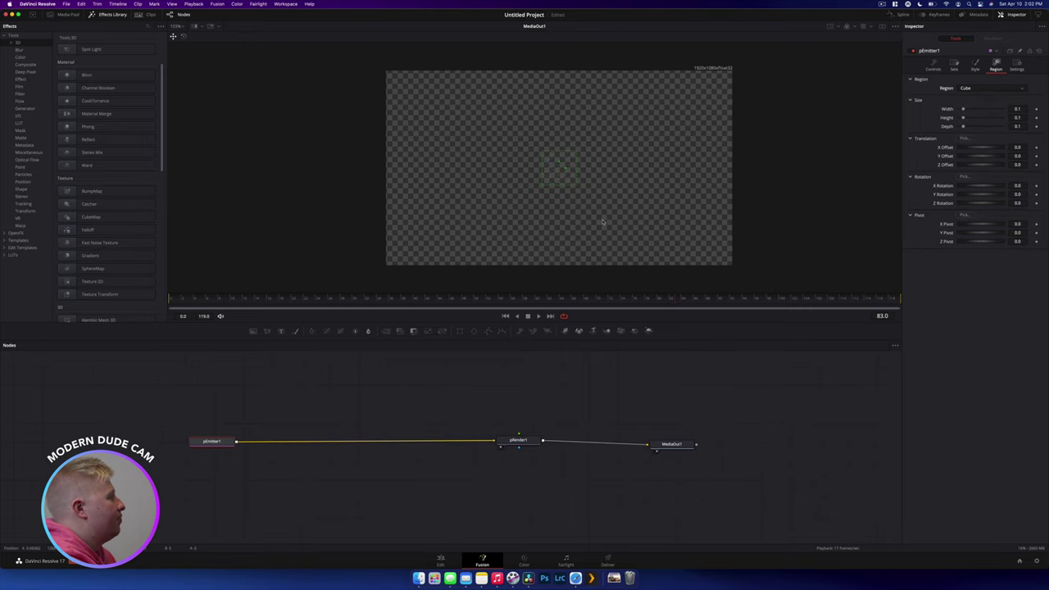
mouse_move(962, 109)
mouse_down()
mouse_move(977, 109)
mouse_move(974, 119)
mouse_up()
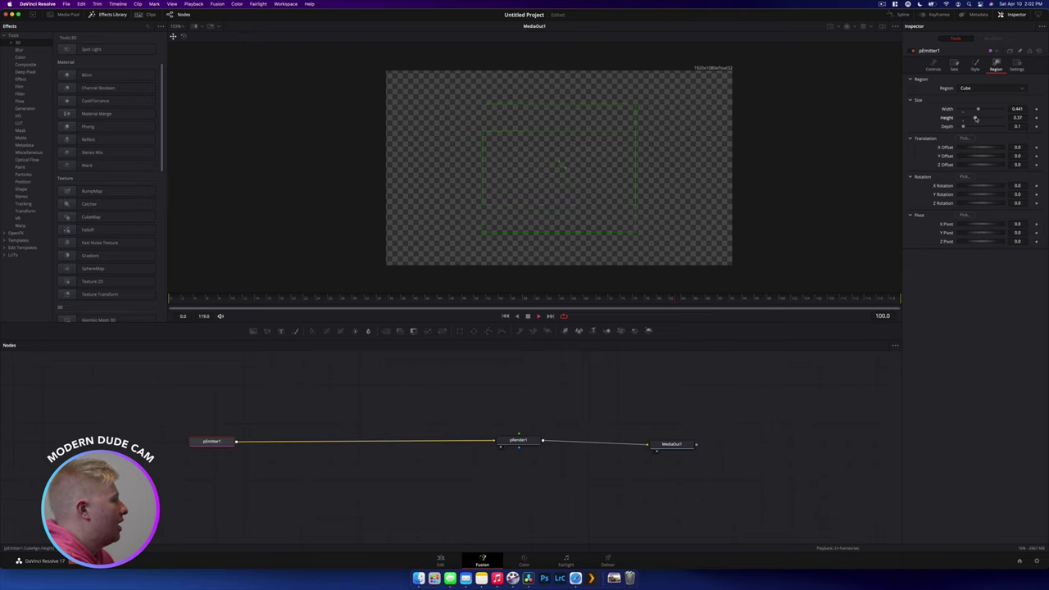
key(super+z)
key(super+z)
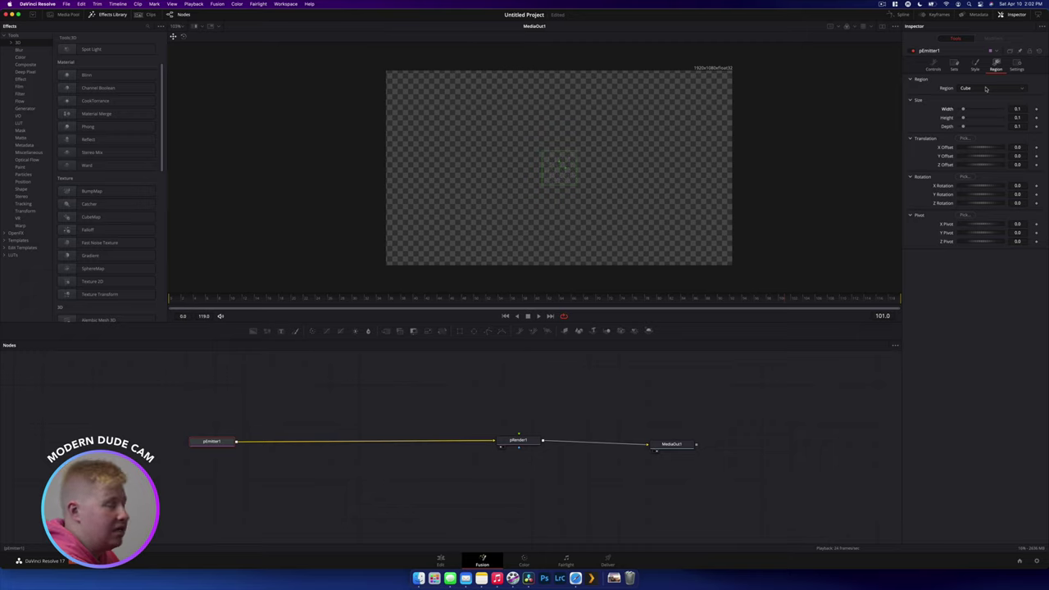
click(986, 90)
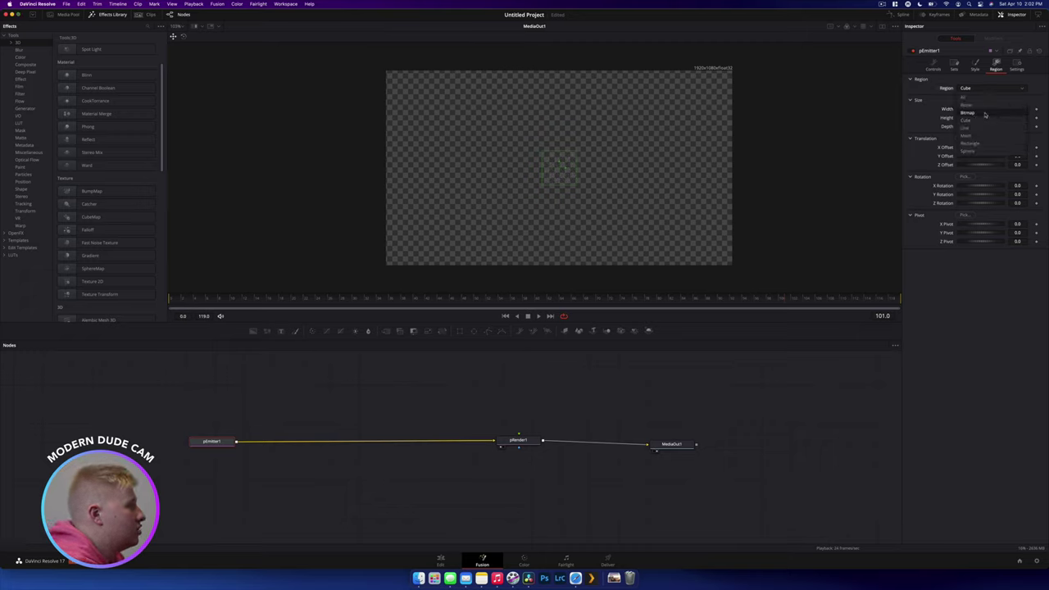
click(973, 151)
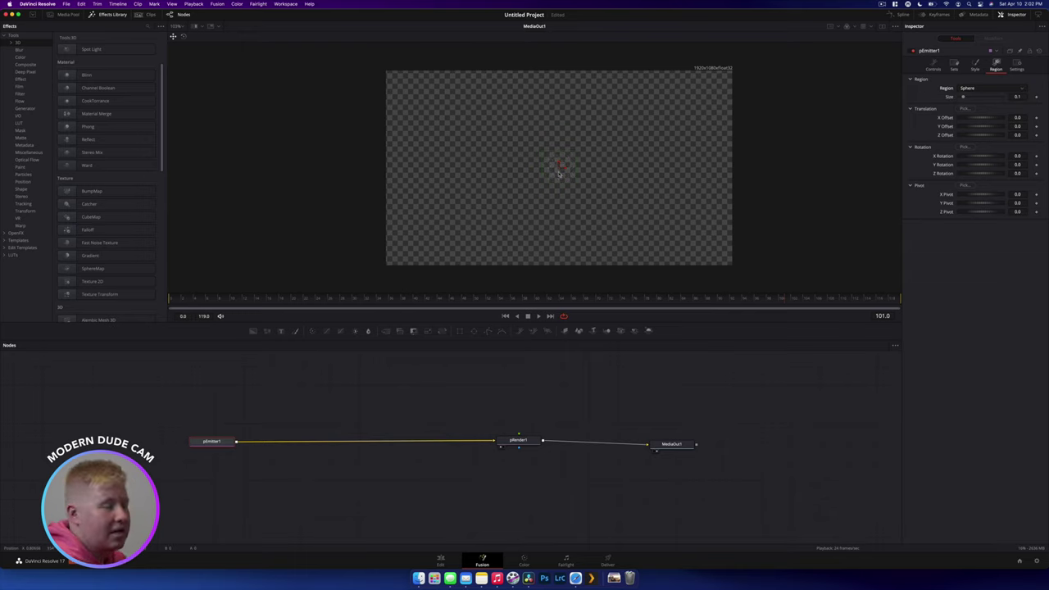
Try a Rectangle emitter region about 0.76 wide and 0.51 high, and reset its width and height to 0.1
click(993, 89)
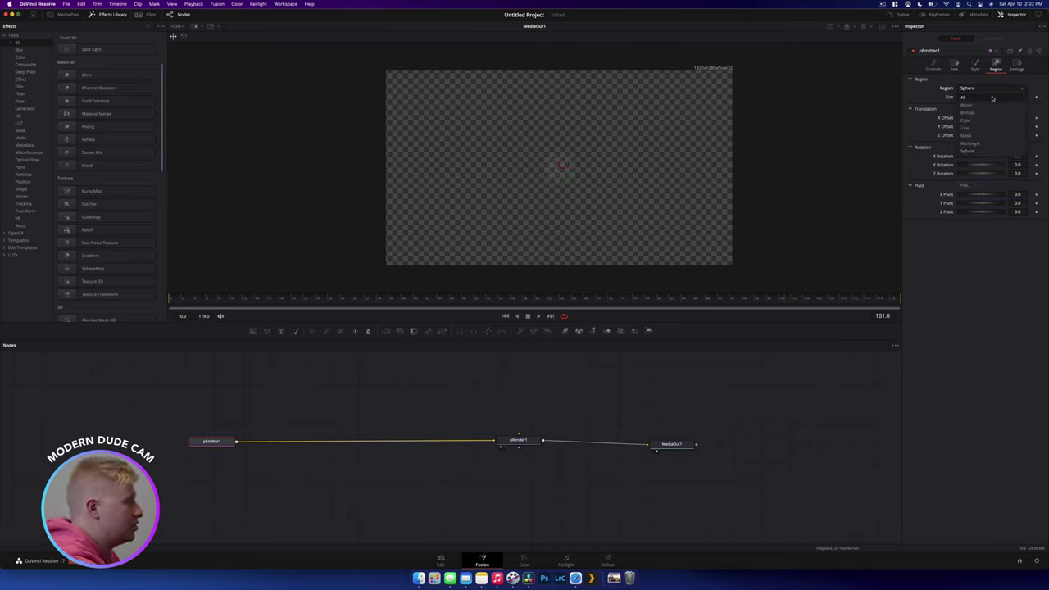
click(969, 143)
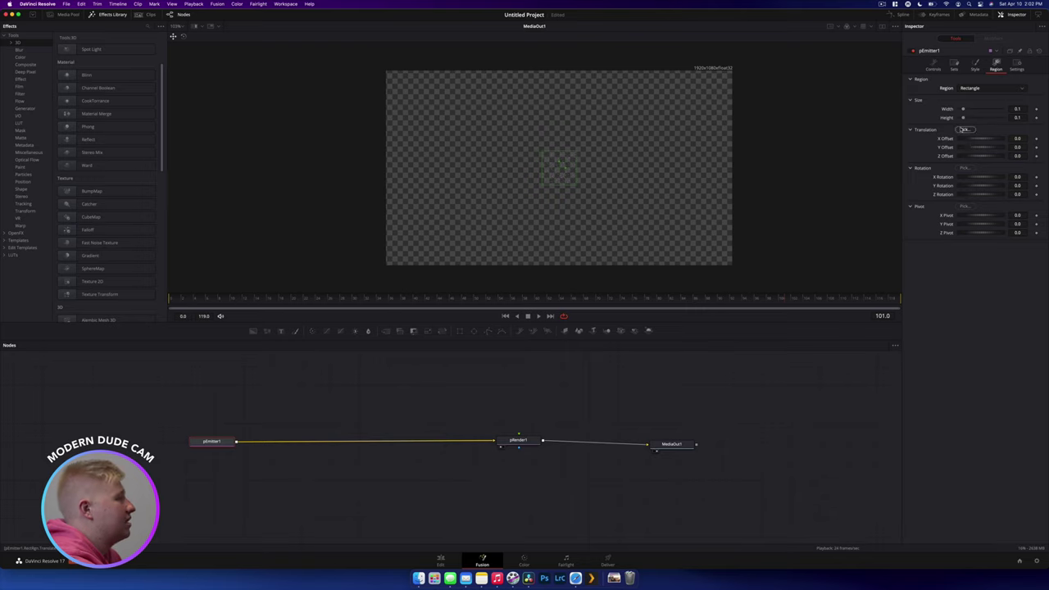
drag(965, 118, 990, 110)
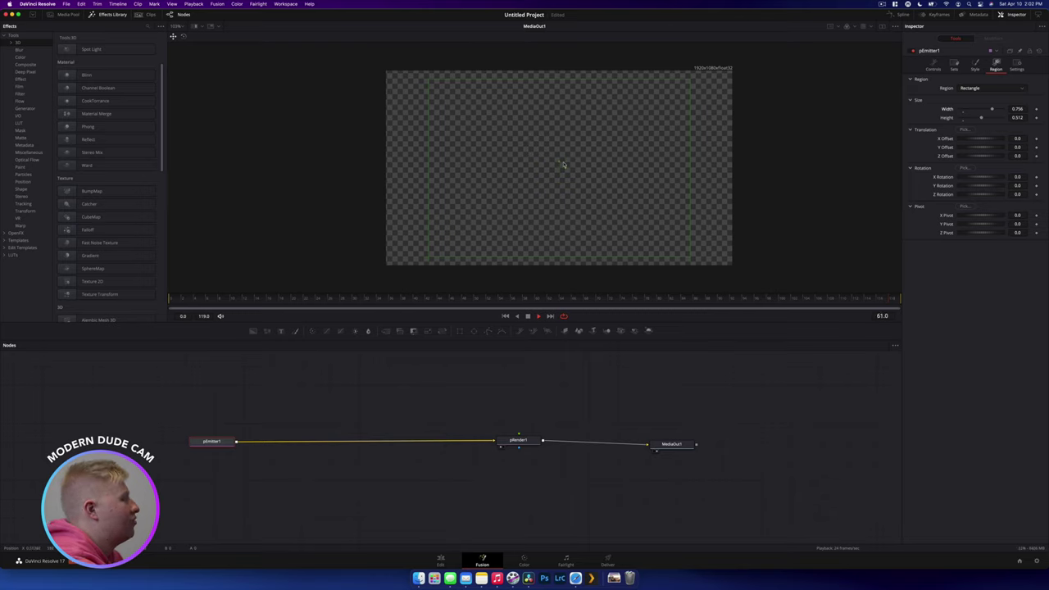
click(964, 109)
click(963, 117)
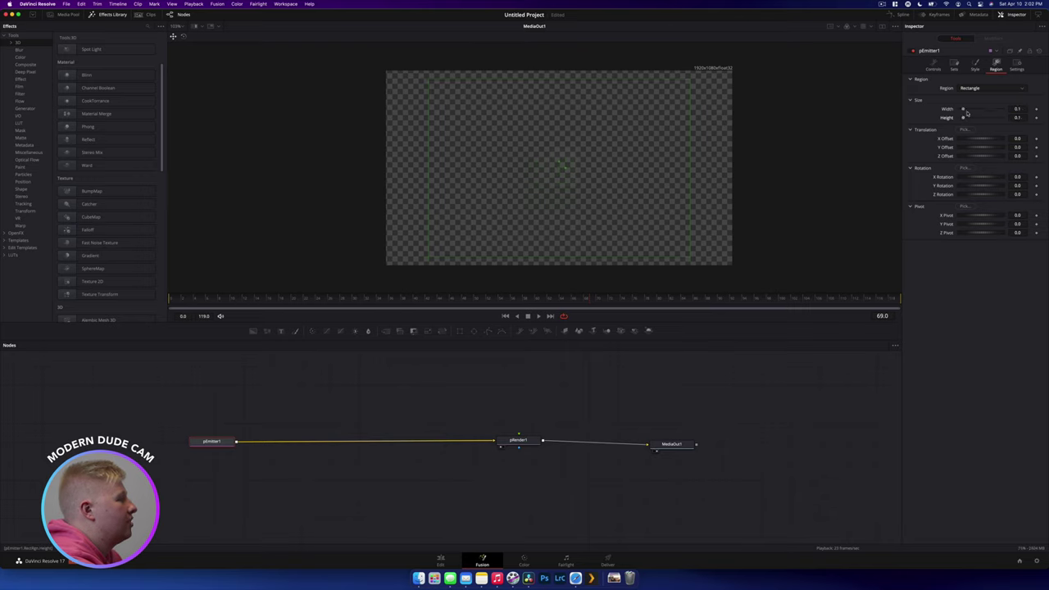
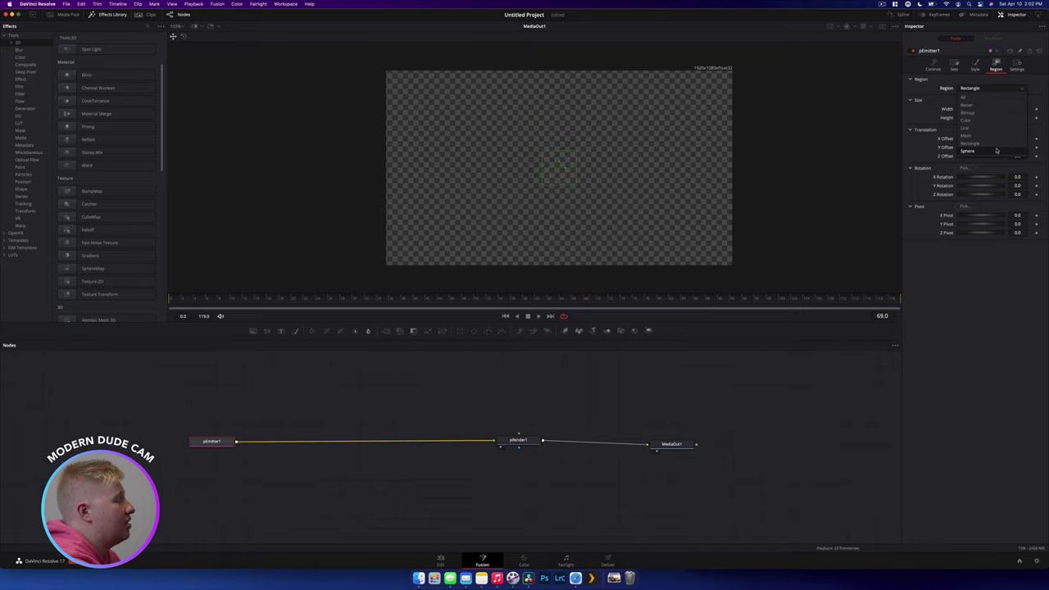
Set the pEmitter1 region to Bitmap and shift the node toward pRender1 to make room before its input
click(979, 92)
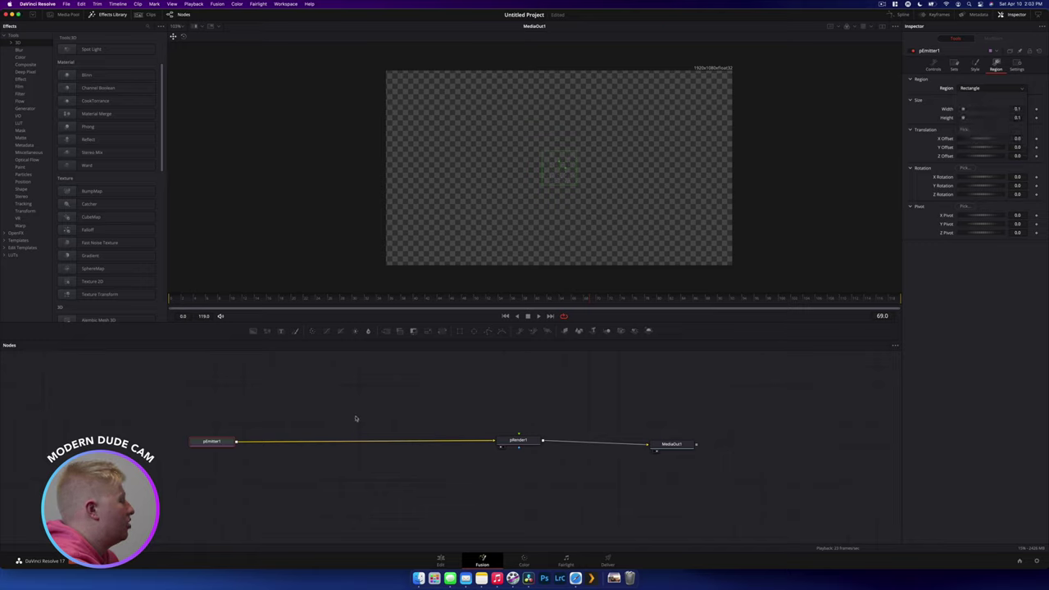
click(973, 88)
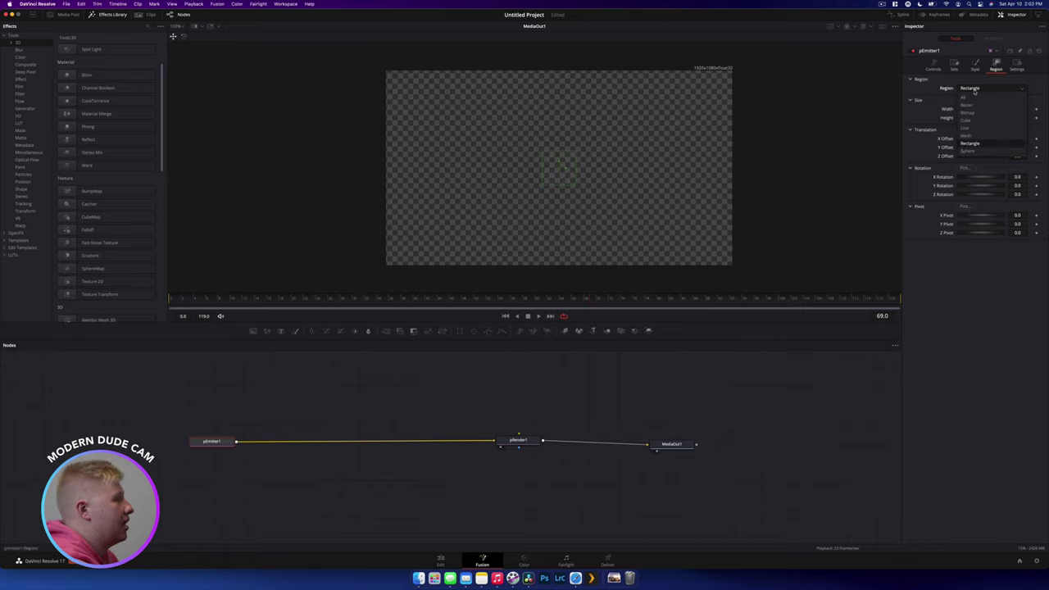
click(967, 113)
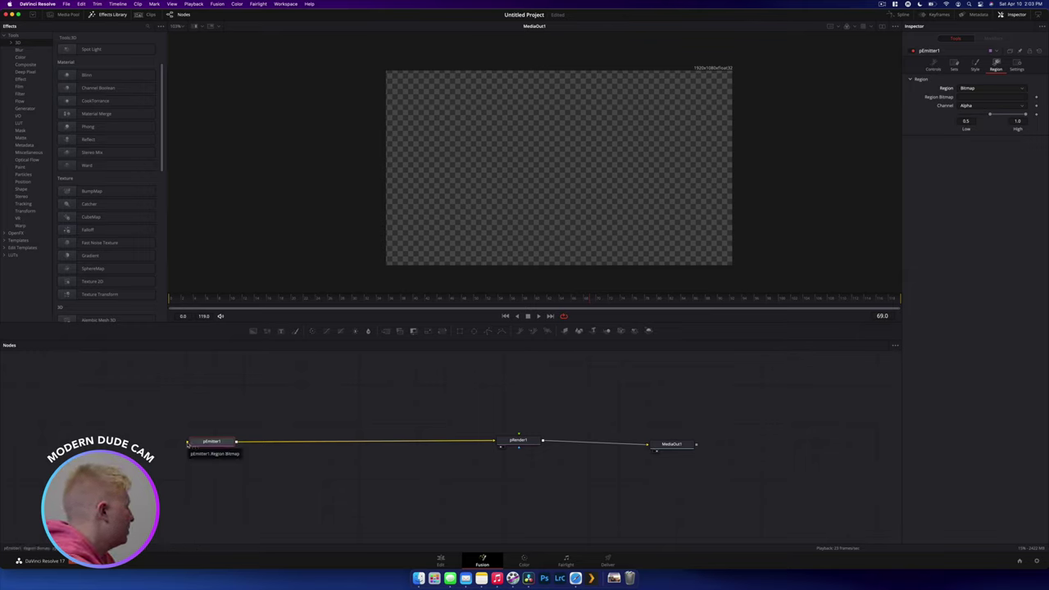
drag(187, 444, 230, 441)
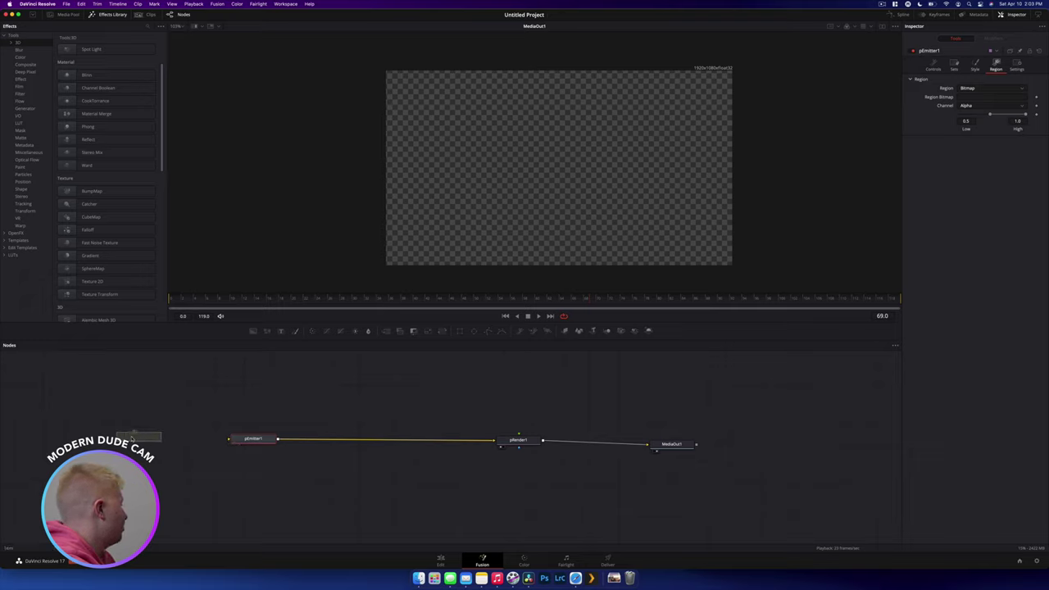
Feed a new Text node reading PARTICLES into pEmitter1's region bitmap input and preview the playback
click(281, 331)
click(986, 136)
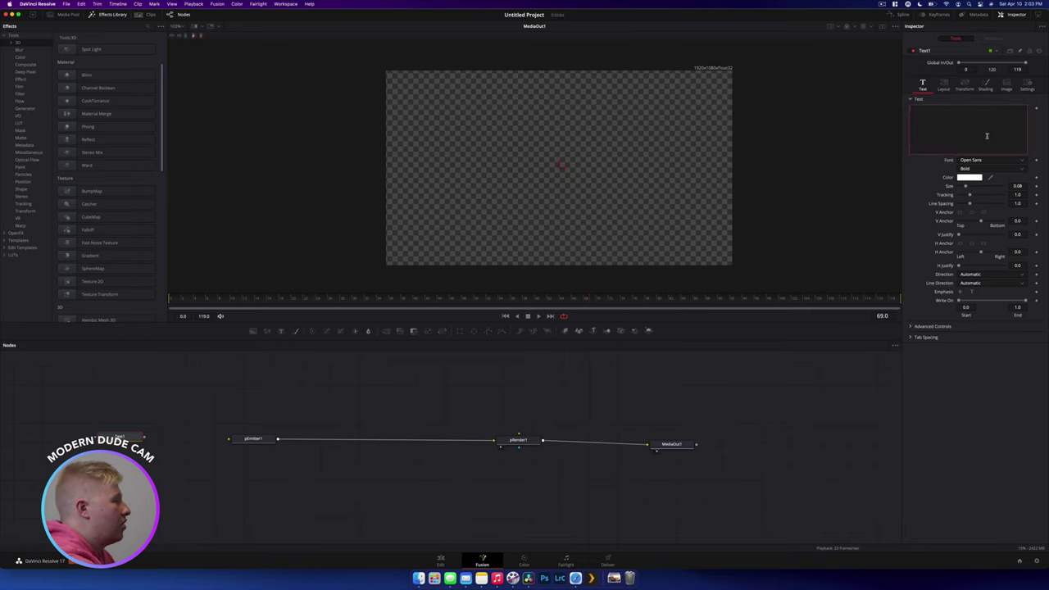
text(PARTICLES)
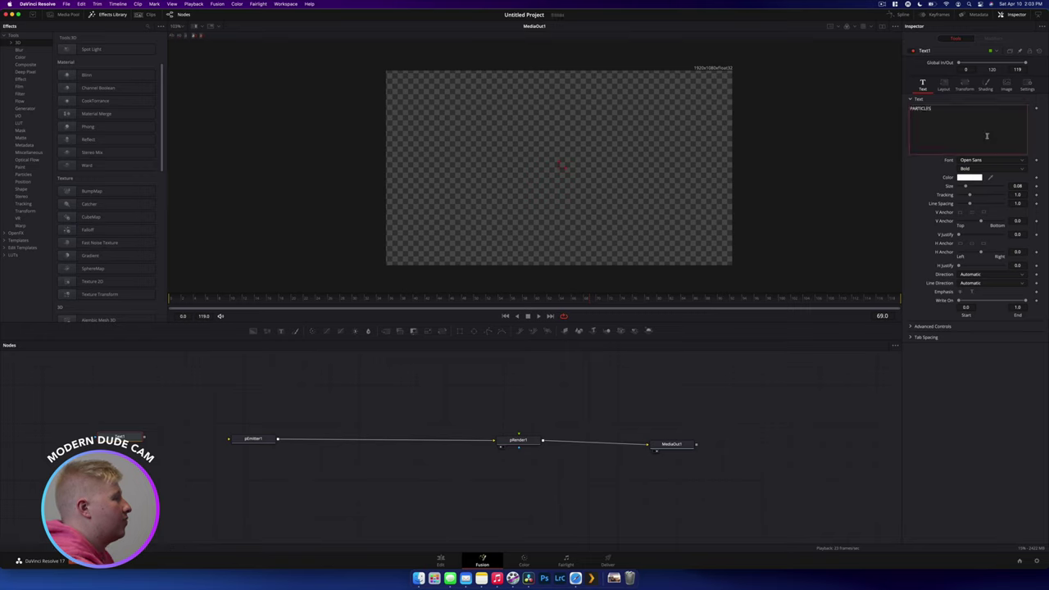
drag(145, 437, 230, 443)
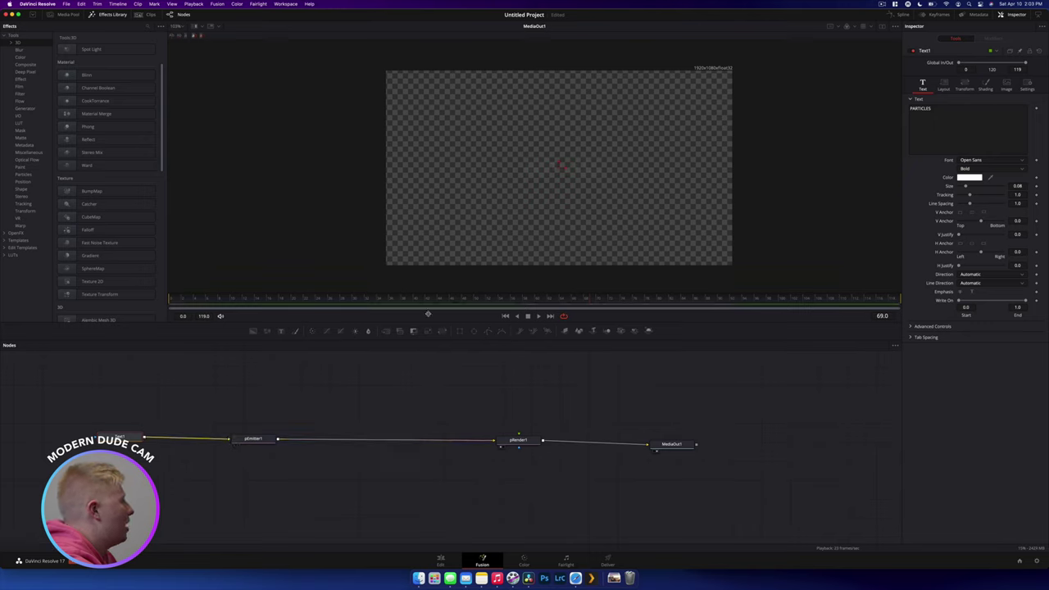
scroll(567, 174, up, 3)
scroll(566, 175, up, 1)
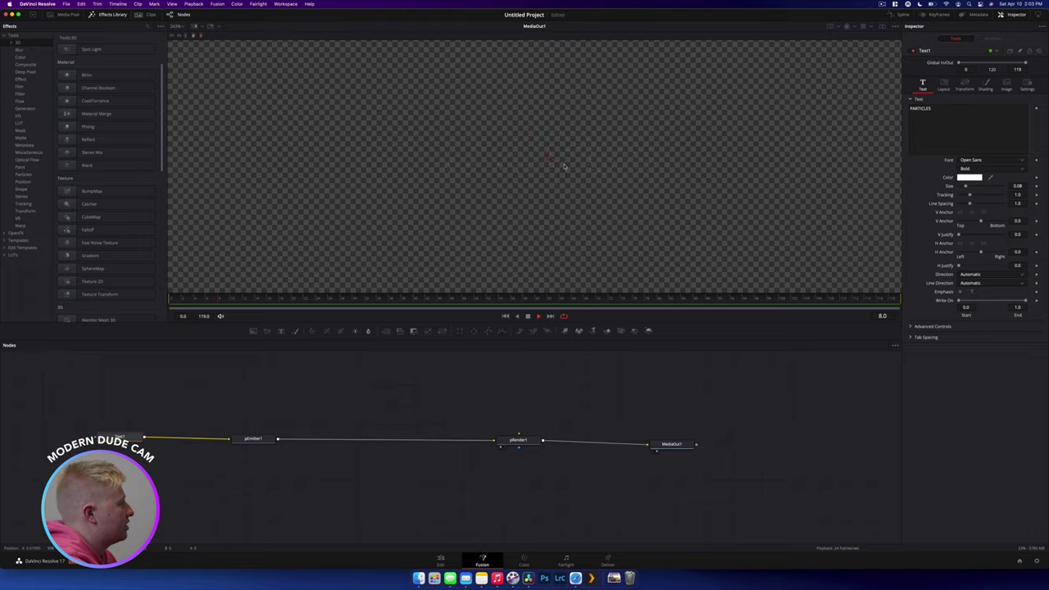
scroll(522, 207, down, 4)
scroll(522, 207, up, 1)
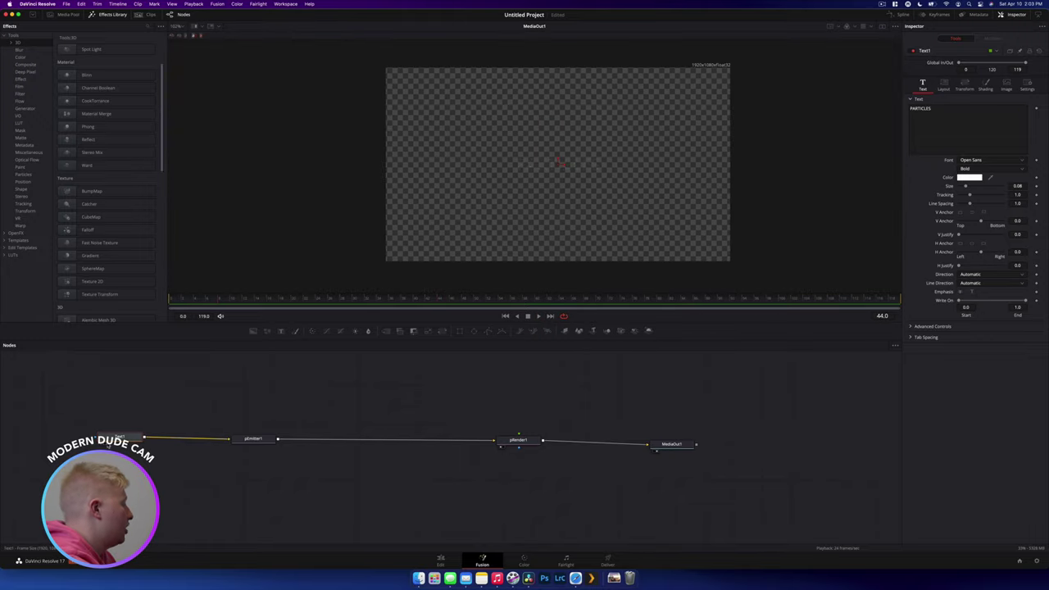
Delete the Text1 node and return pEmitter1's region to Sphere
key(Delete)
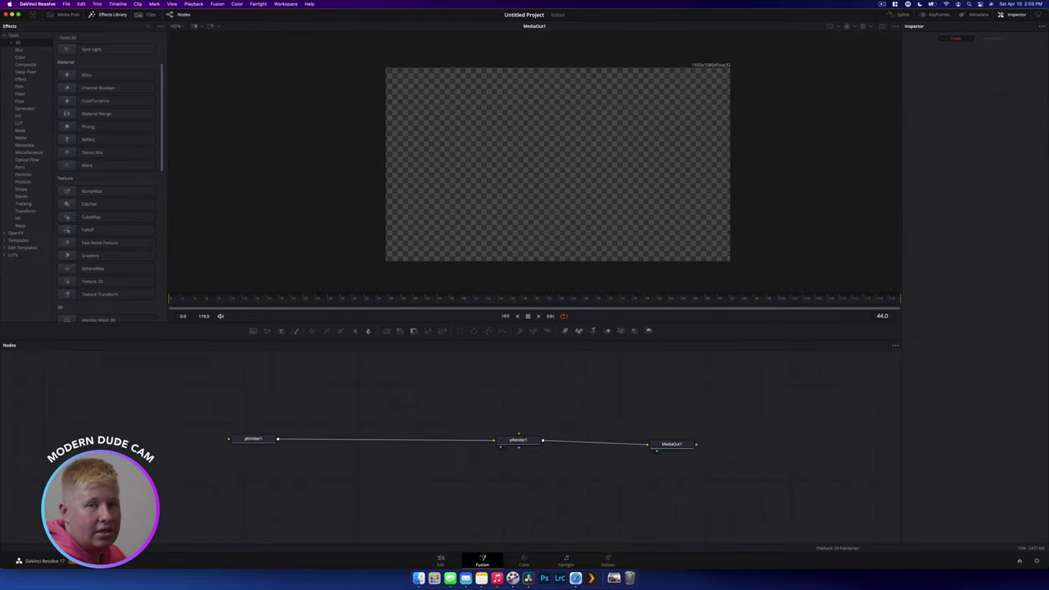
click(249, 439)
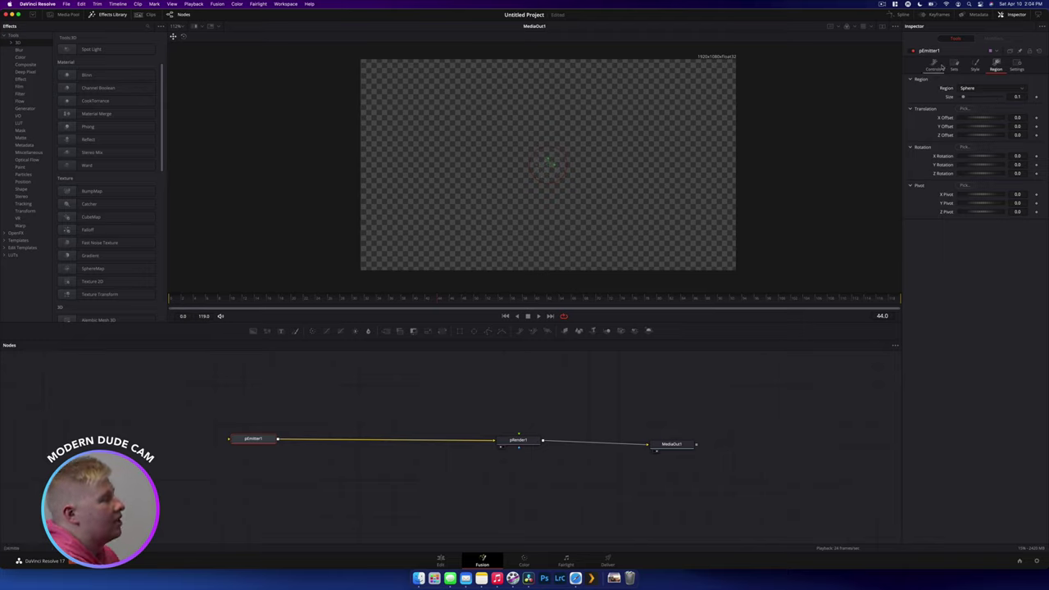
Raise pEmitter1's particle Number to 100, then to 1000, and finally to about 1272
click(938, 65)
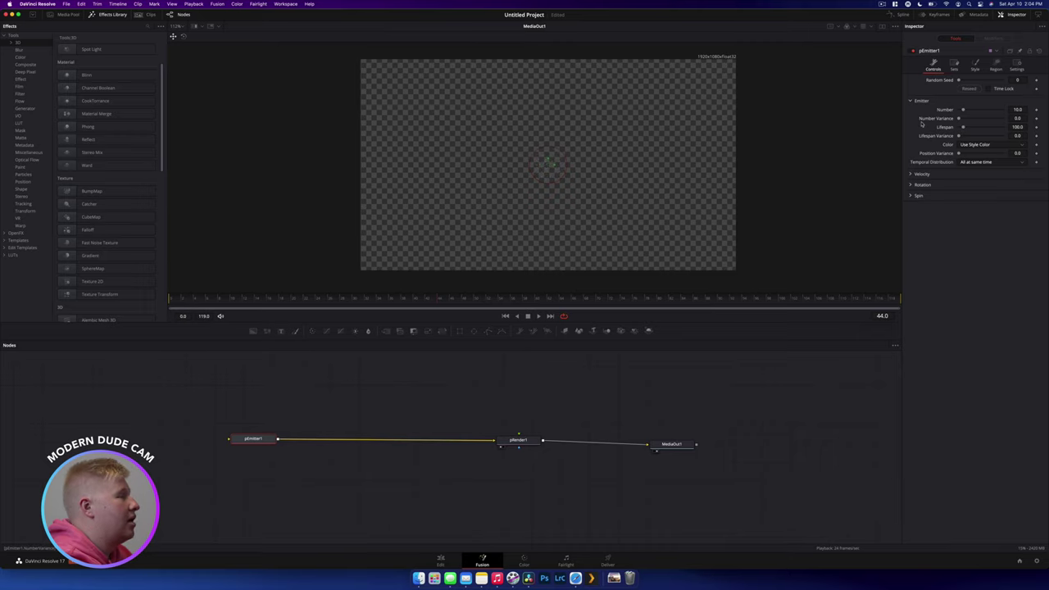
click(1016, 109)
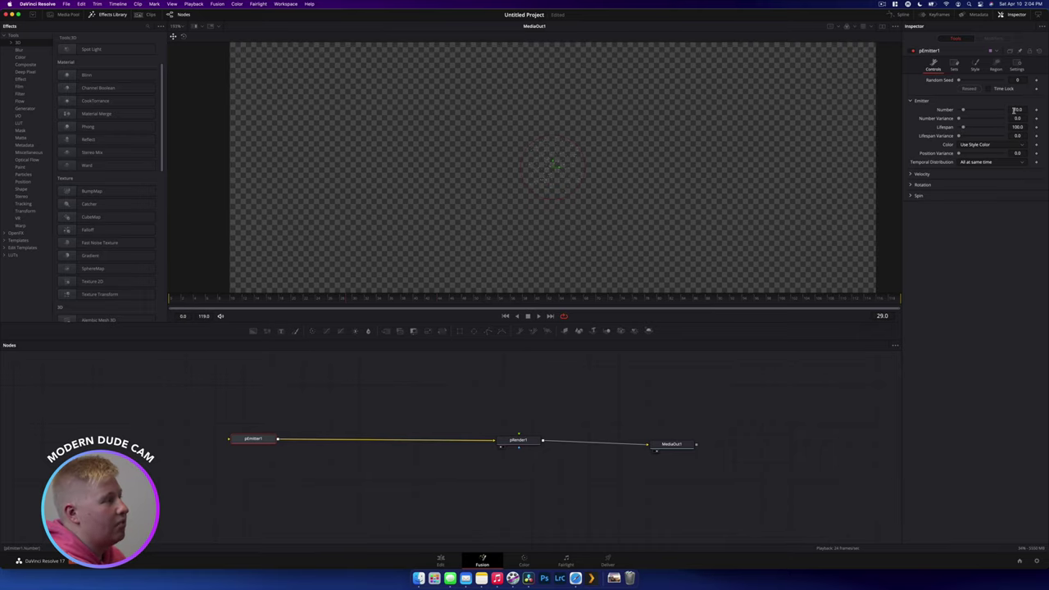
key(Return)
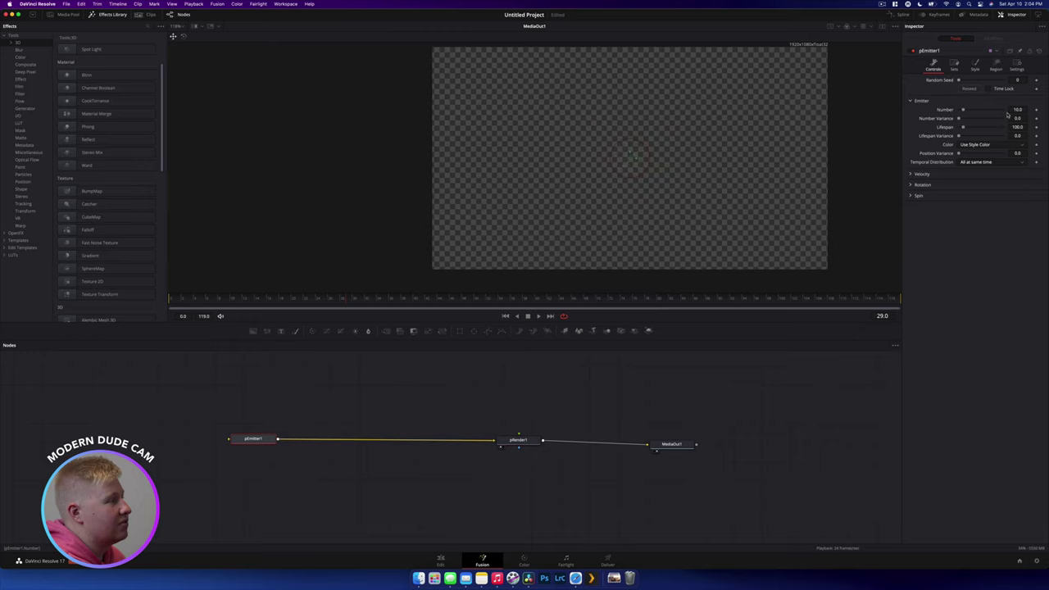
drag(962, 111, 998, 110)
scroll(796, 140, up, 2)
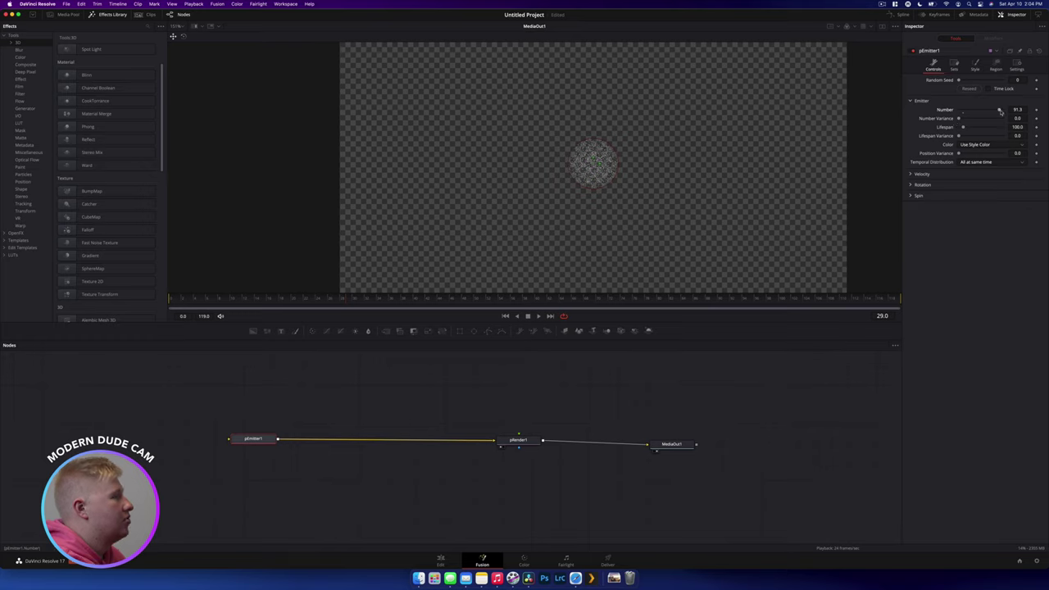
drag(998, 110, 1022, 110)
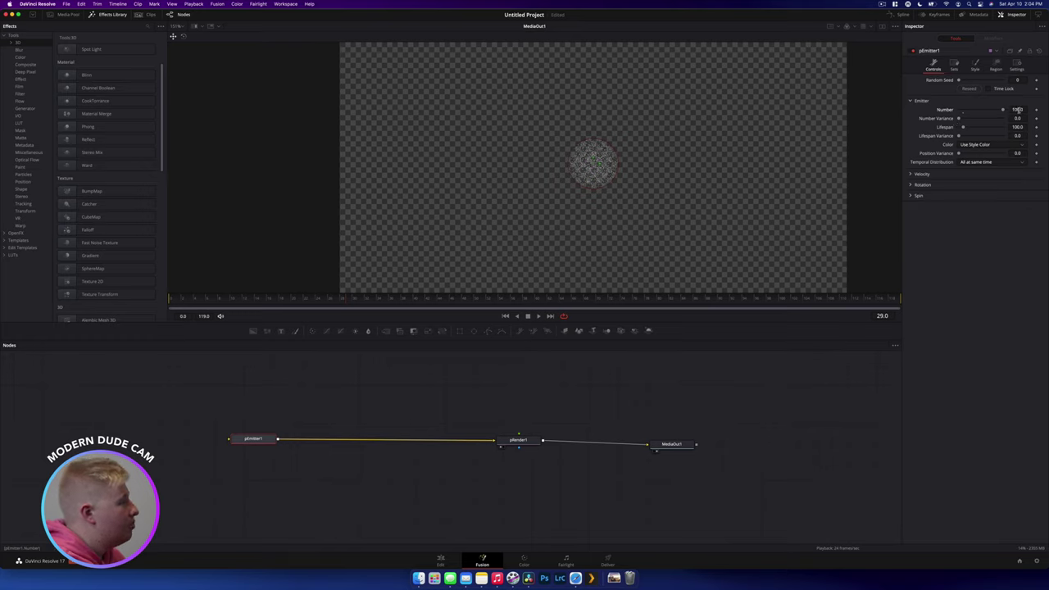
click(1017, 109)
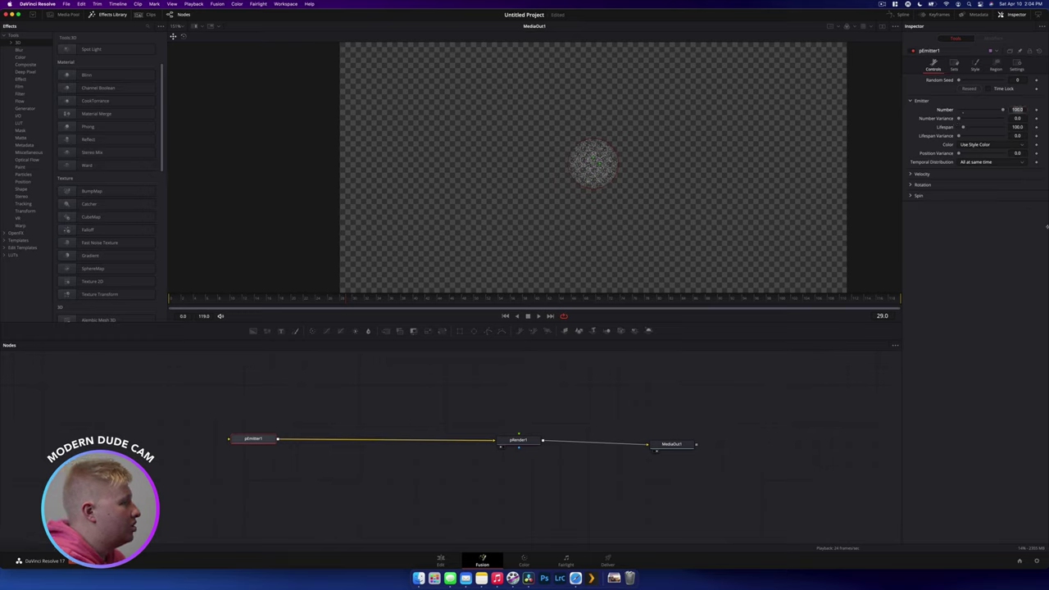
text(1000)
key(Tab)
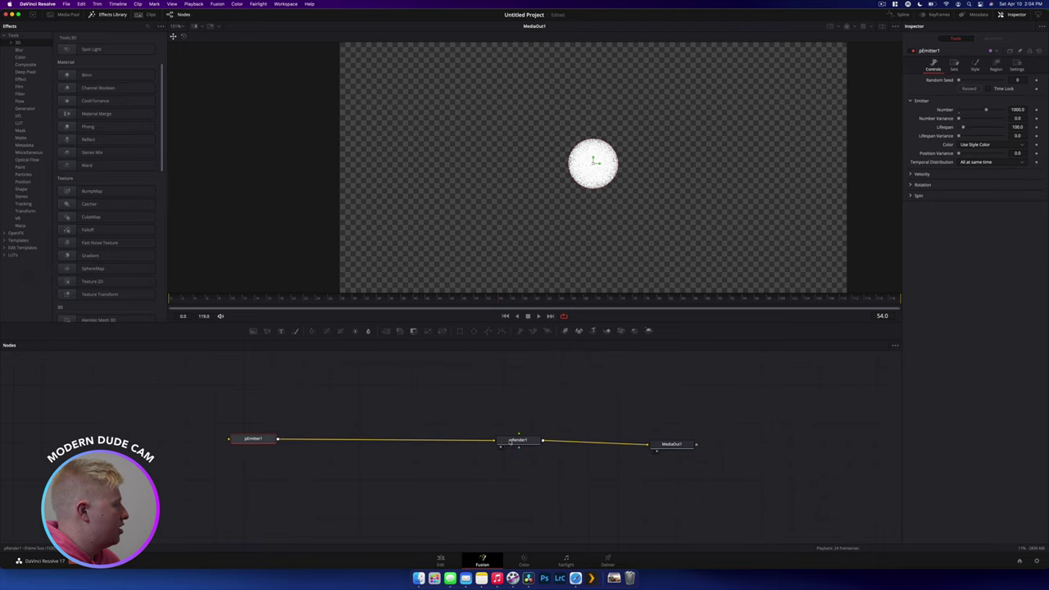
mouse_move(985, 109)
mouse_down()
mouse_move(973, 109)
mouse_move(993, 109)
mouse_up()
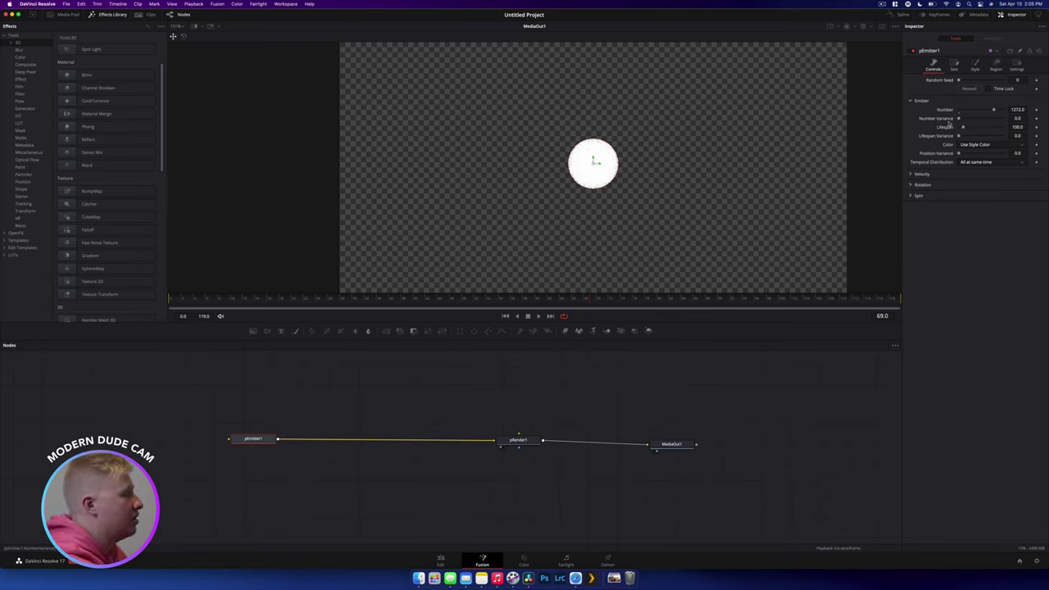
Try pEmitter1's Number Variance at 2.4, 1.6 and about 93.7, preview the playback, and reset it to 0
drag(956, 118, 958, 119)
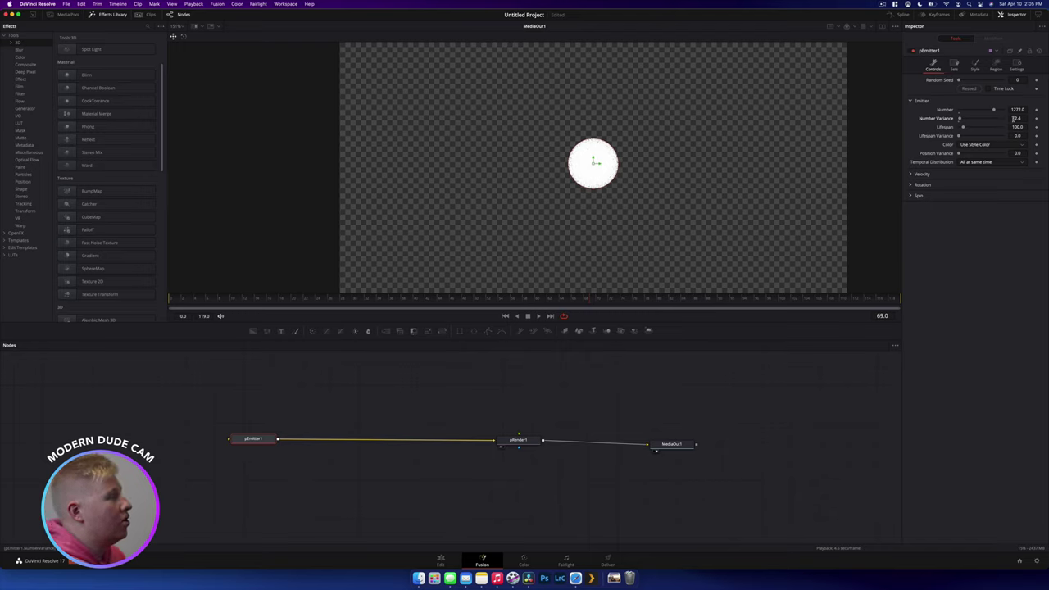
drag(960, 119, 959, 120)
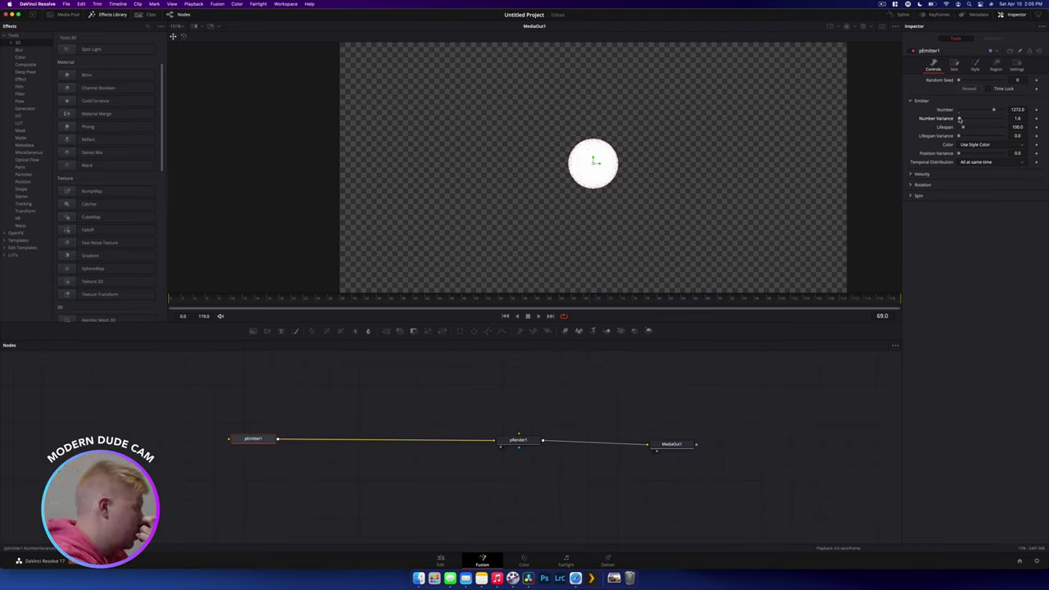
drag(959, 119, 999, 119)
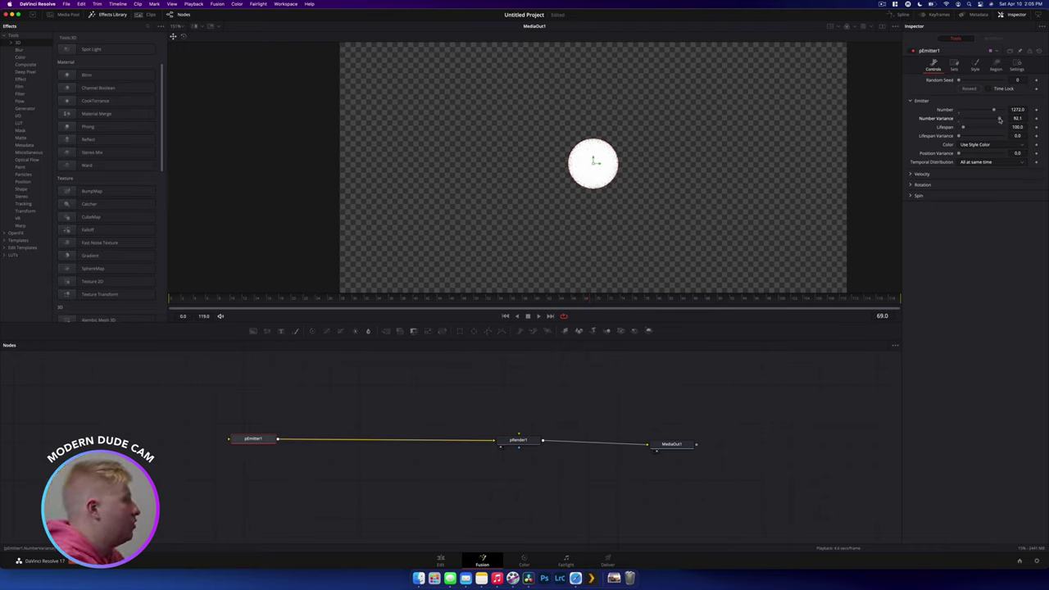
key(space)
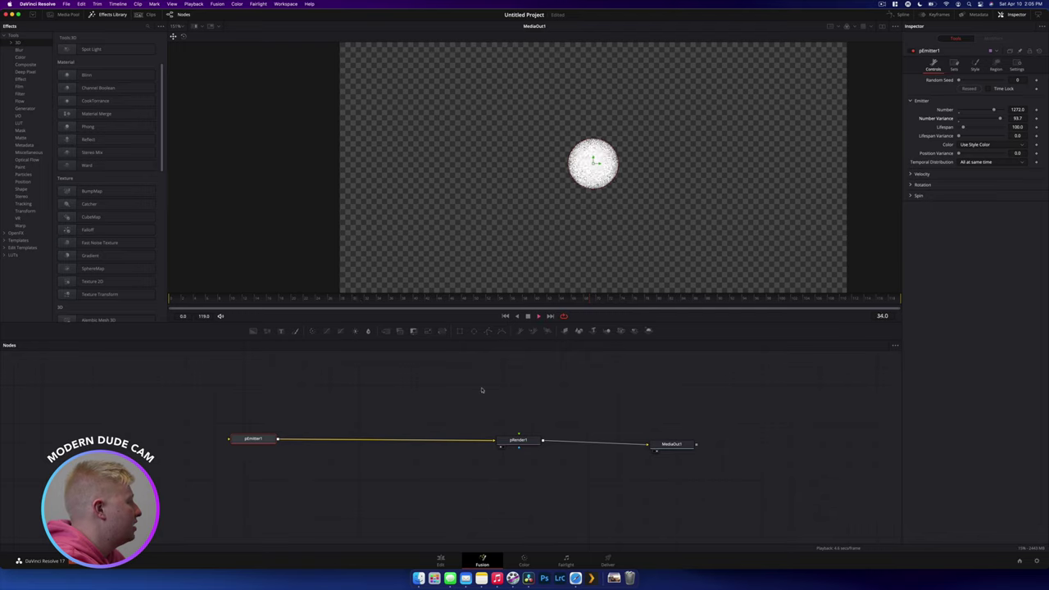
double_click(936, 119)
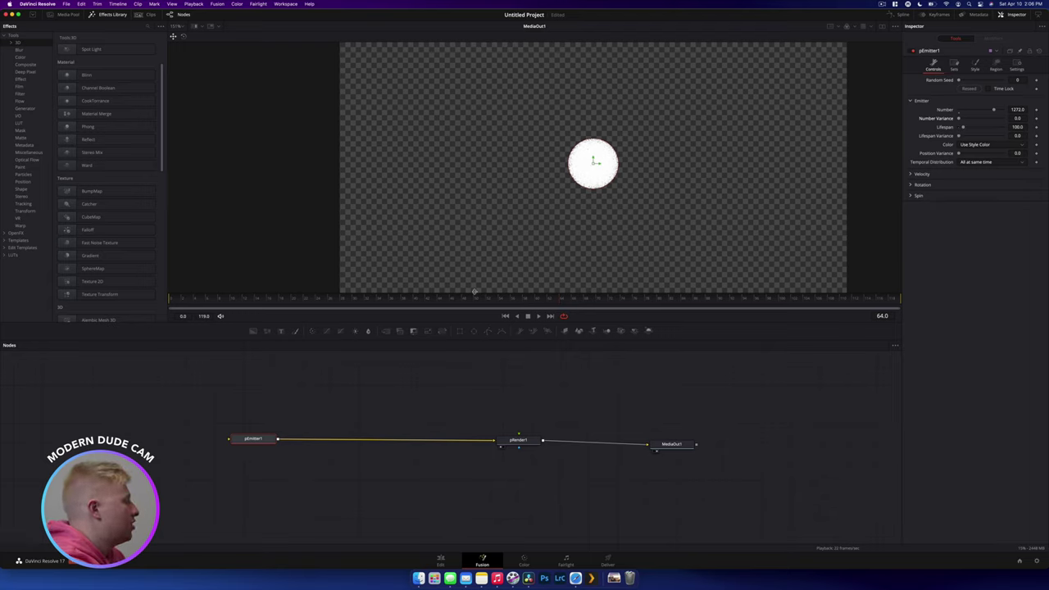
Scrub the timeline just past frame 100 to inspect the particle buildup against the Lifespan, and replay from the start
drag(173, 302, 780, 301)
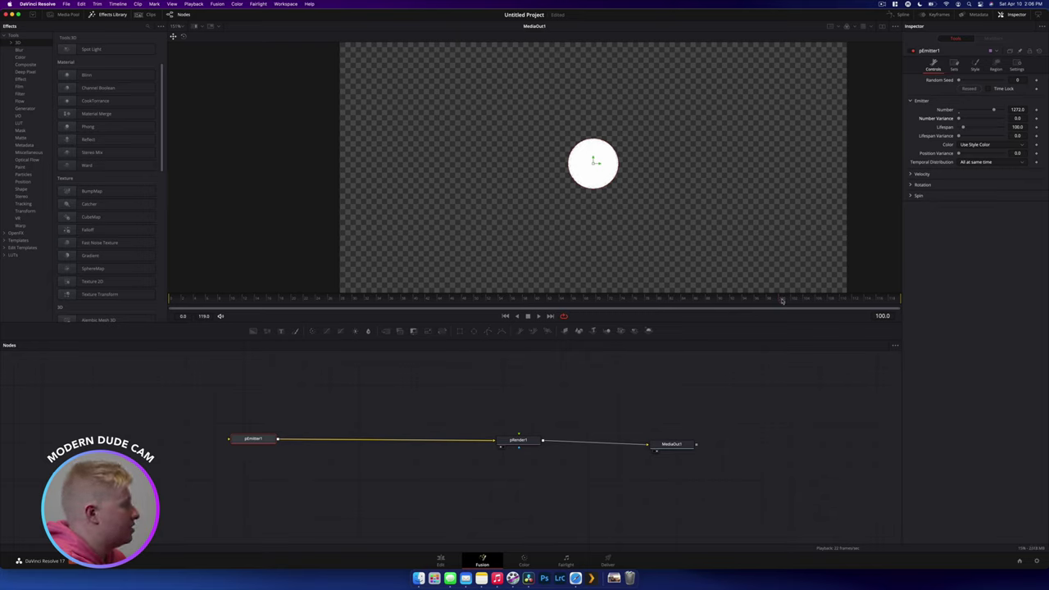
drag(781, 301, 795, 297)
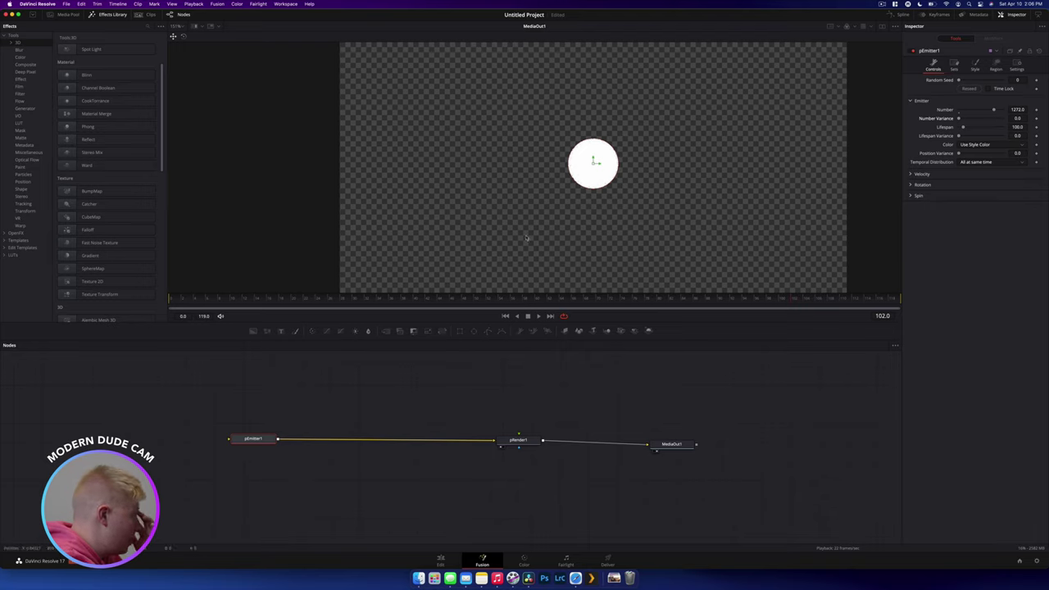
click(175, 301)
key(space)
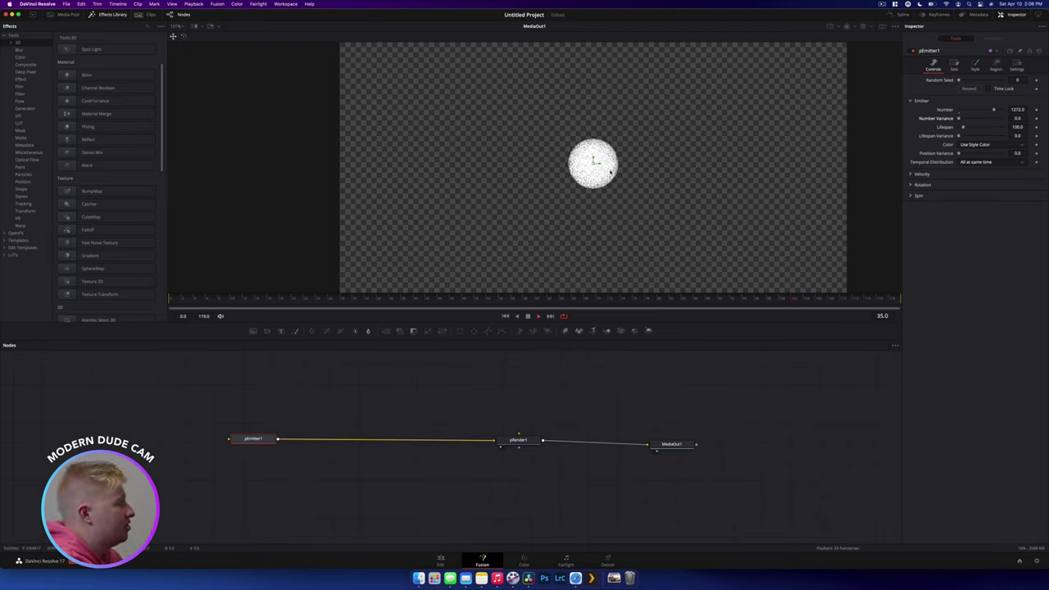
Set pEmitter1's Lifespan to 10 and preview the particles
click(1016, 127)
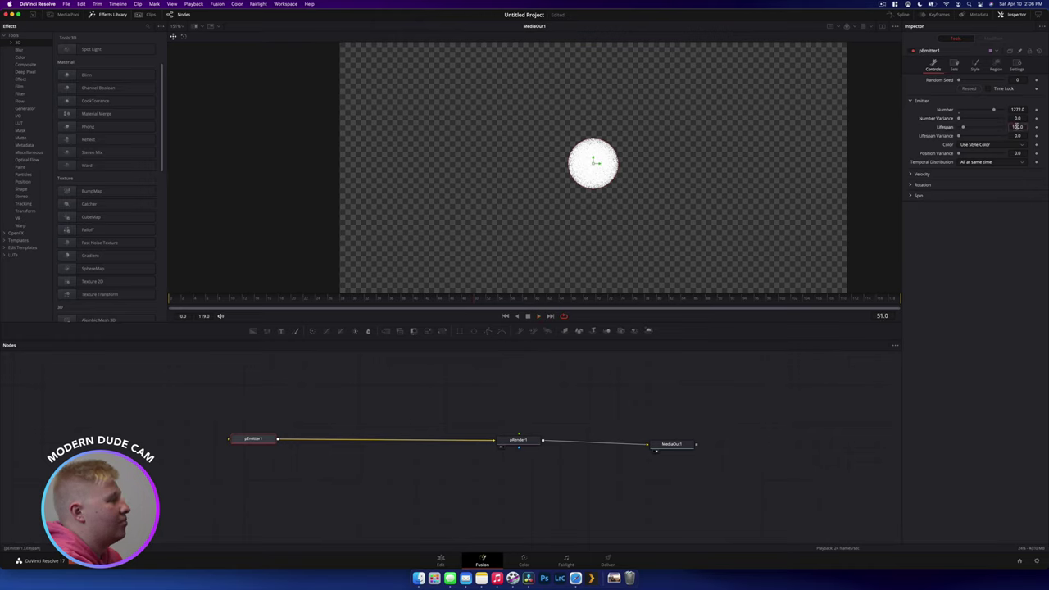
text(10)
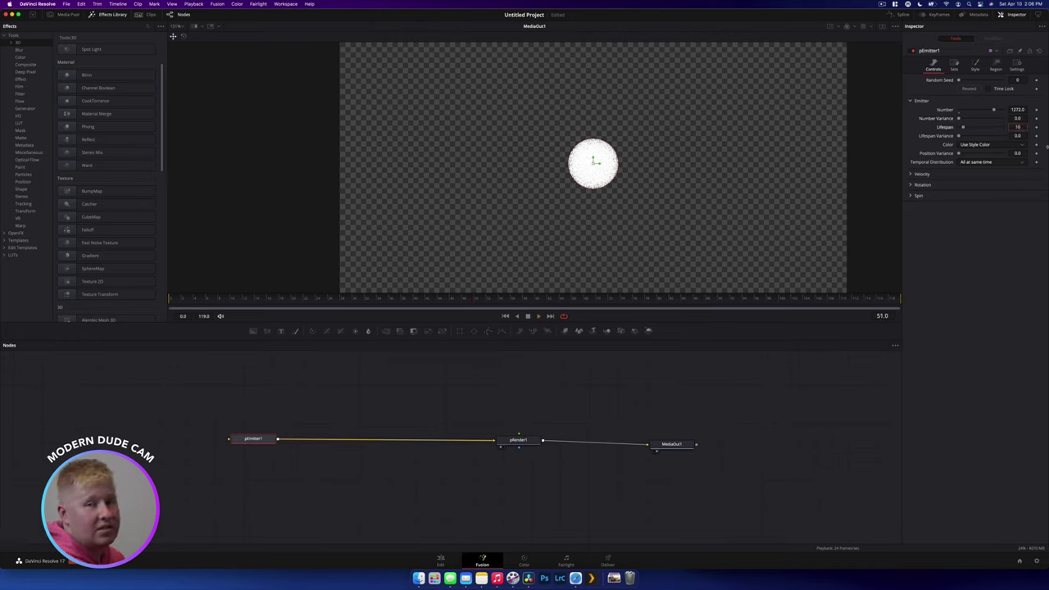
key(Tab)
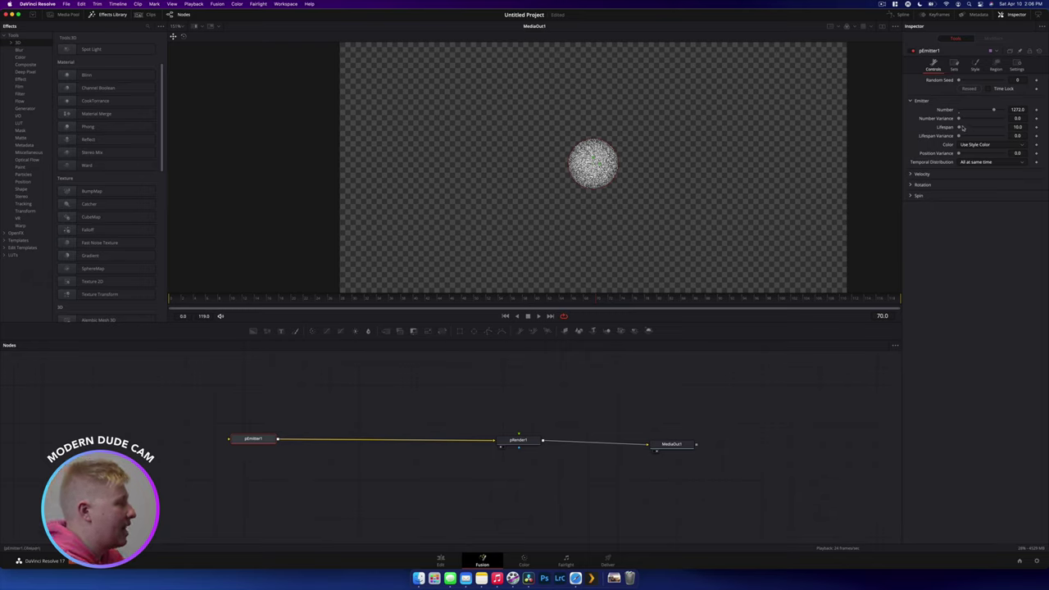
Set pEmitter1's Lifespan to 2 and its Lifespan Variance to about 11.8, and play the result
click(1019, 127)
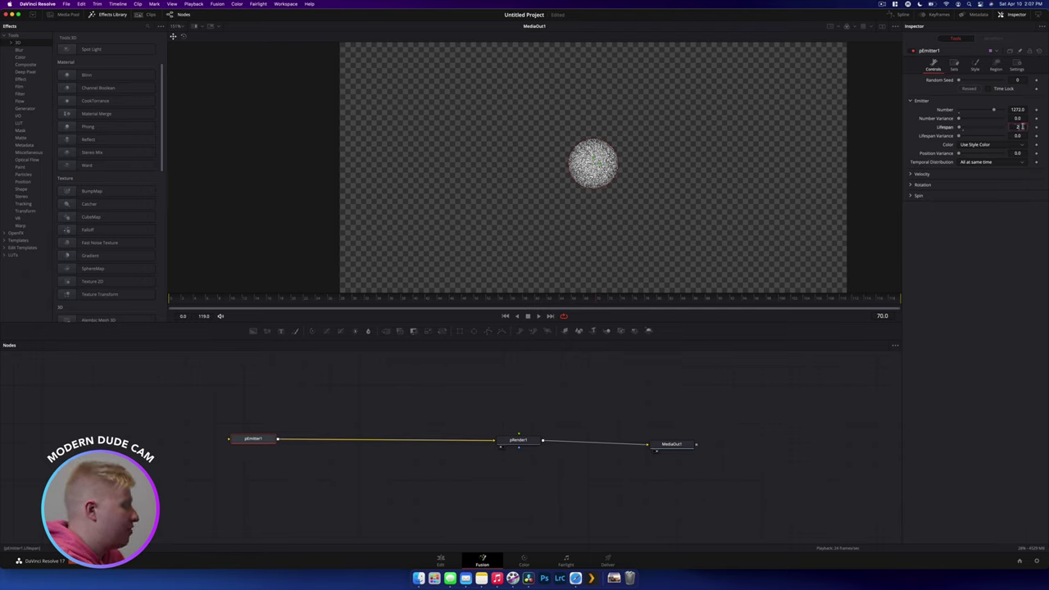
text(2)
key(Tab)
key(Return)
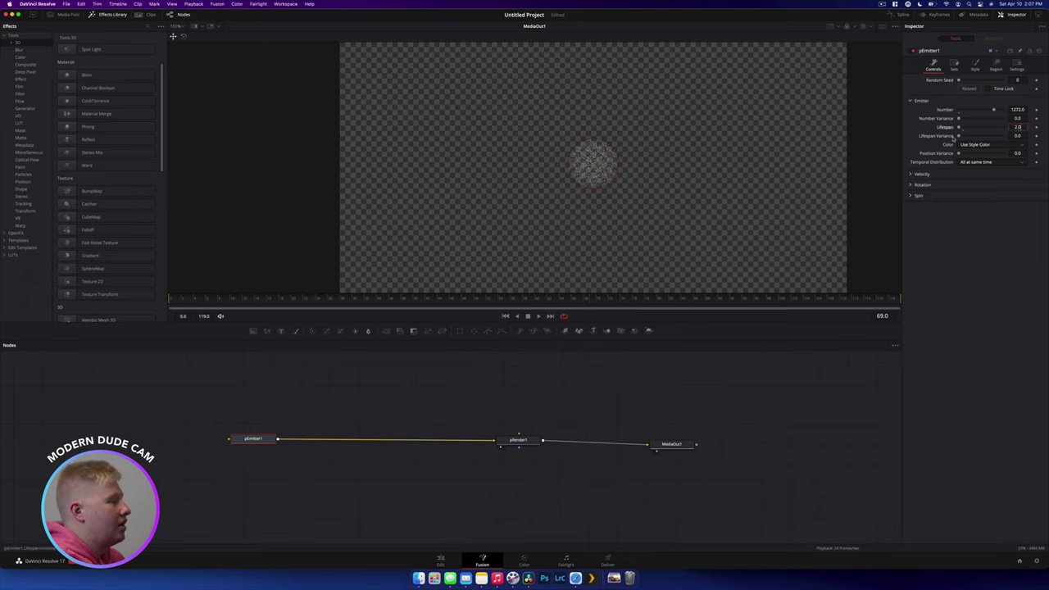
drag(959, 137, 980, 136)
key(space)
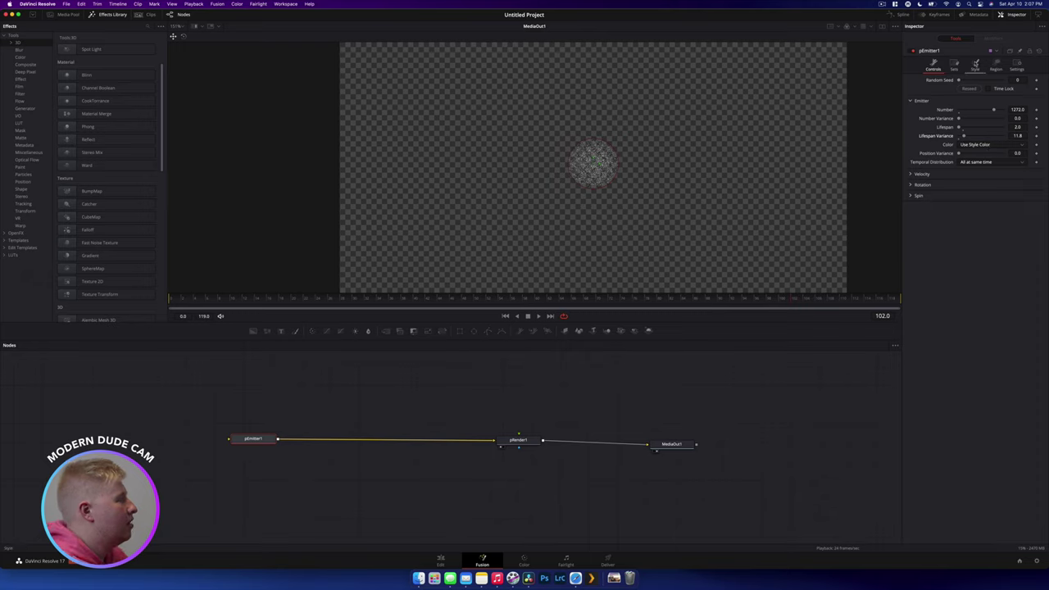
Try pEmitter1's Position Variance at about 0.021, 0.089 and 0.024, and bring it back to 0
drag(958, 153, 967, 153)
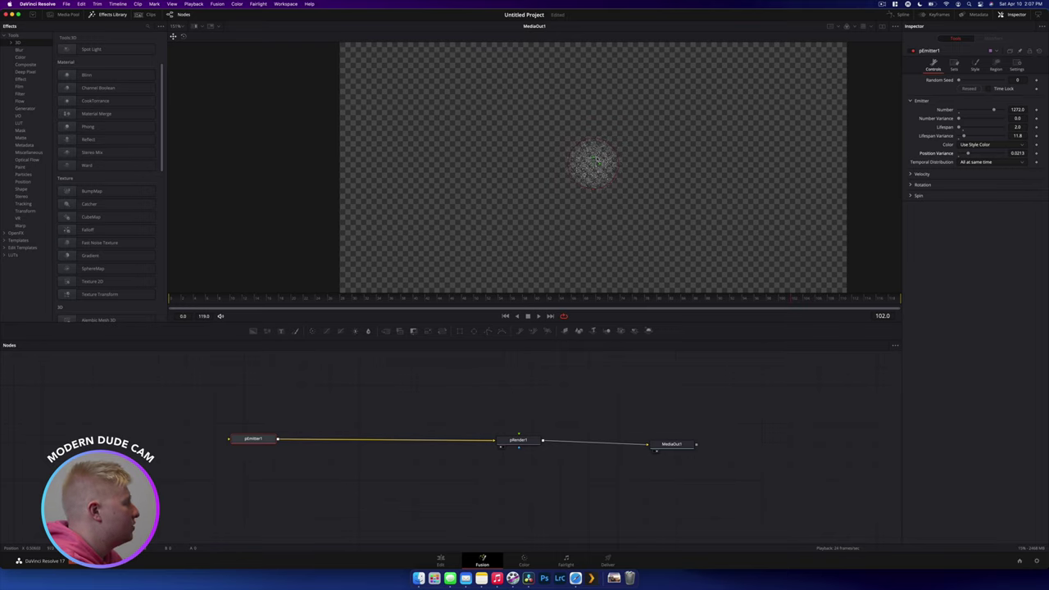
scroll(595, 162, up, 3)
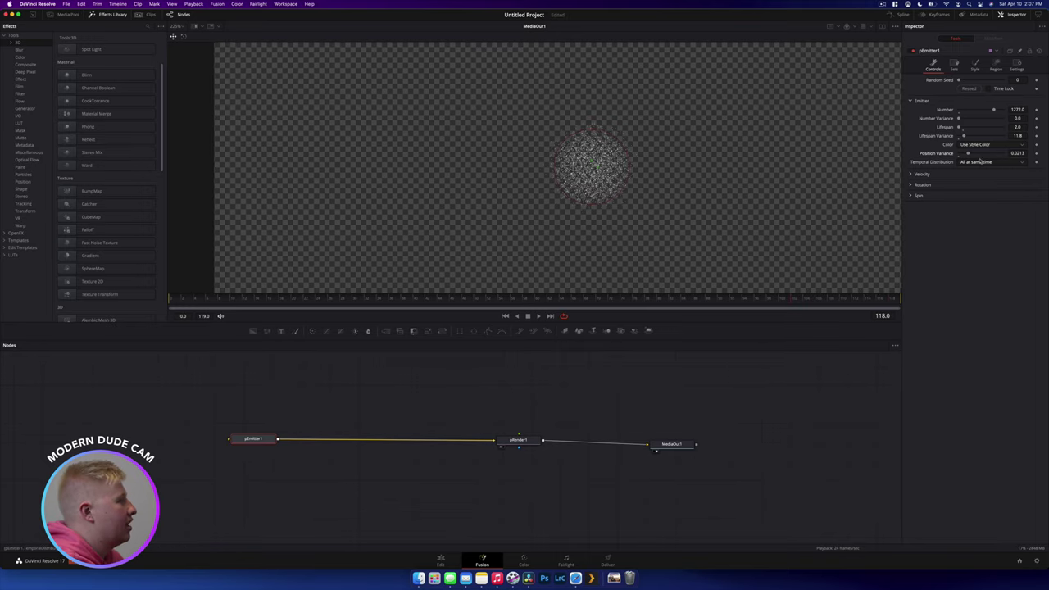
drag(968, 154, 997, 154)
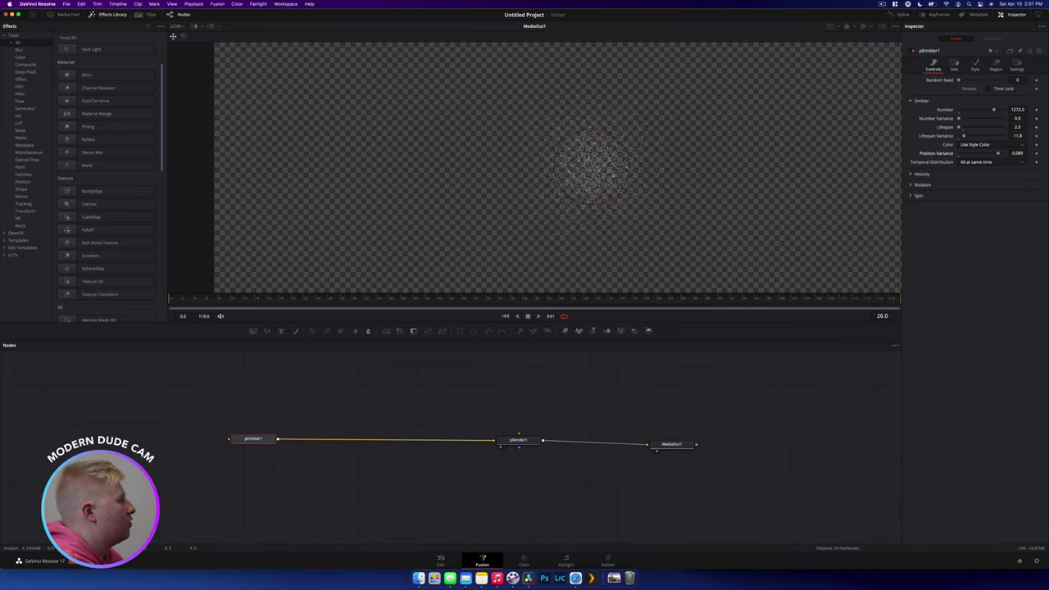
key(minus)
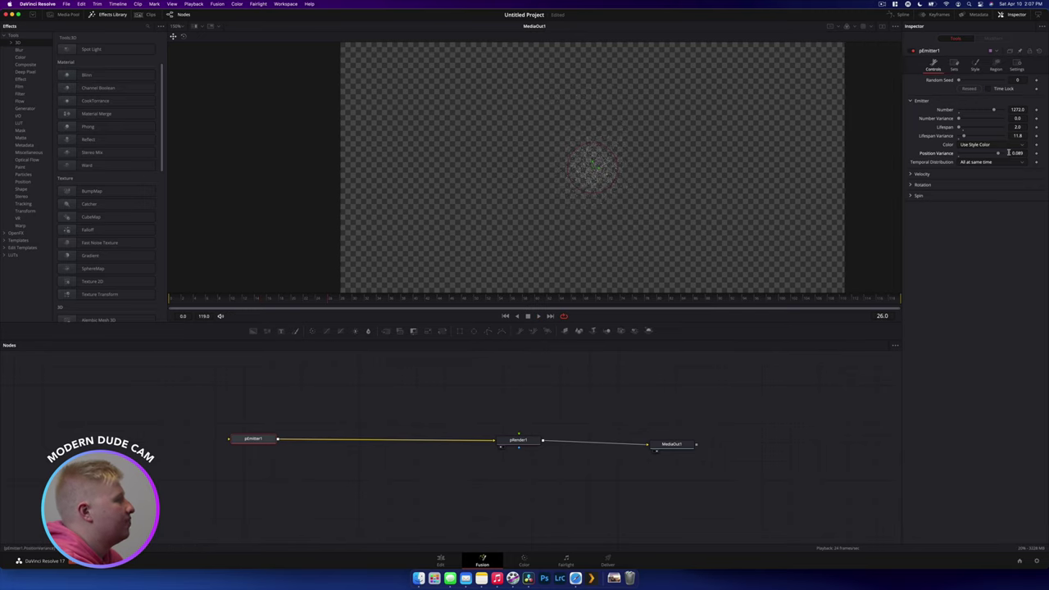
drag(1000, 155, 972, 155)
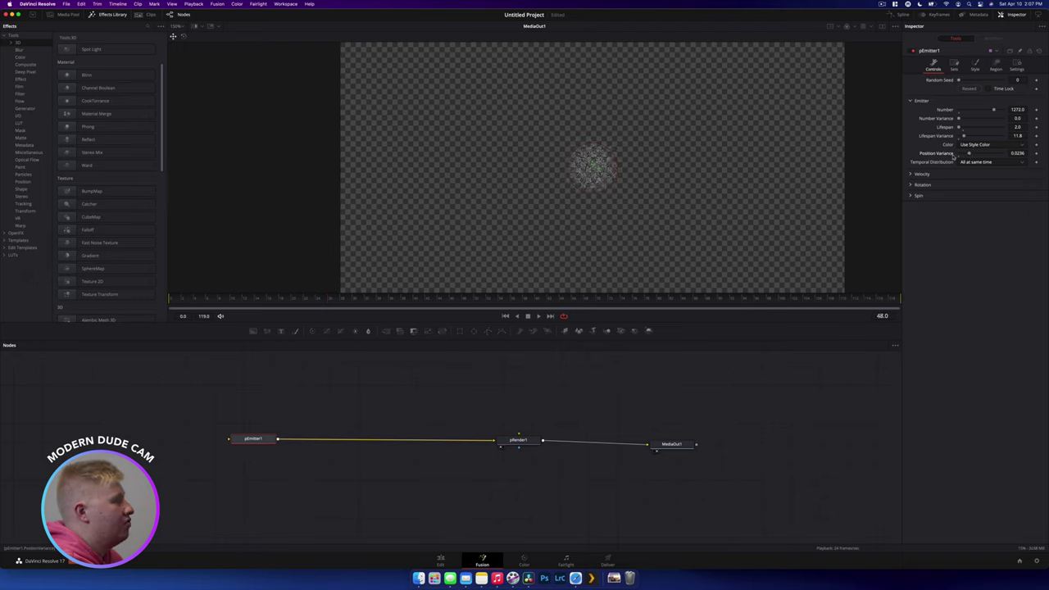
mouse_move(969, 155)
mouse_down()
mouse_move(1034, 154)
mouse_move(958, 155)
mouse_up()
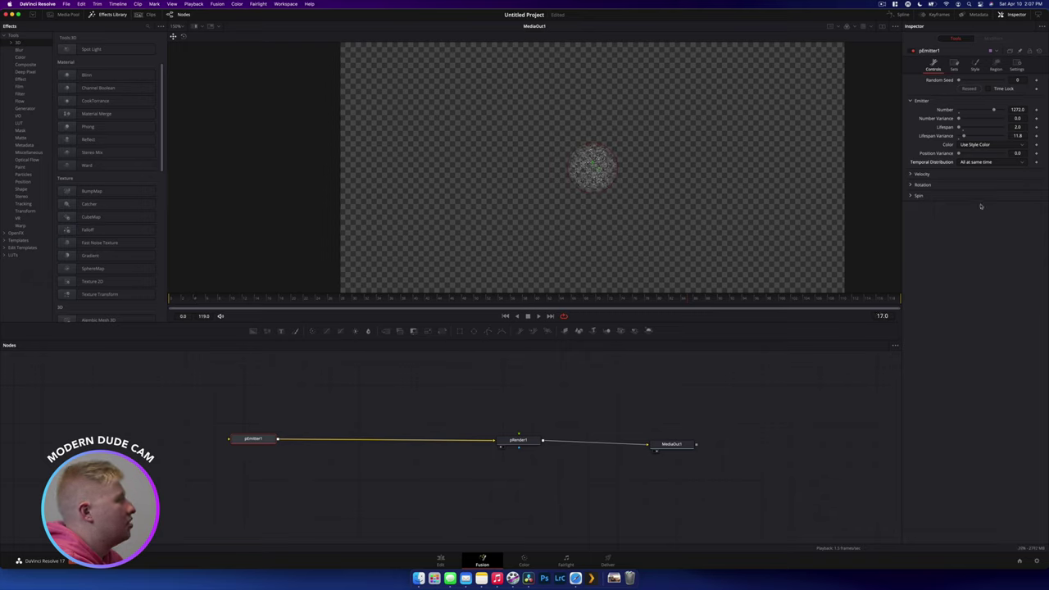
Compare the Randomly distributed and All at same time options for pEmitter1's Temporal Distribution during playback
click(991, 162)
click(981, 178)
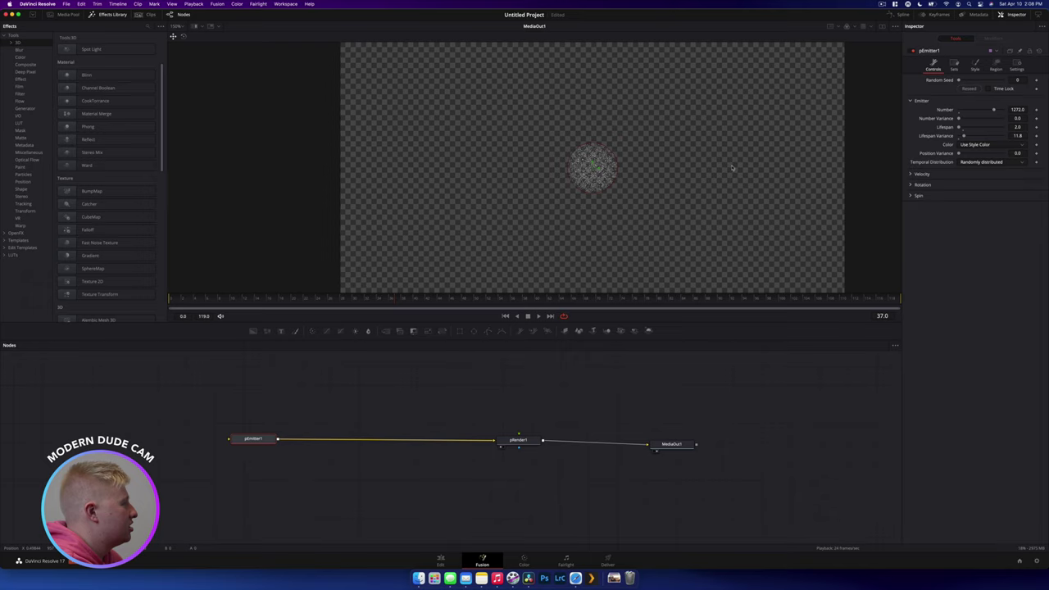
click(991, 163)
click(976, 171)
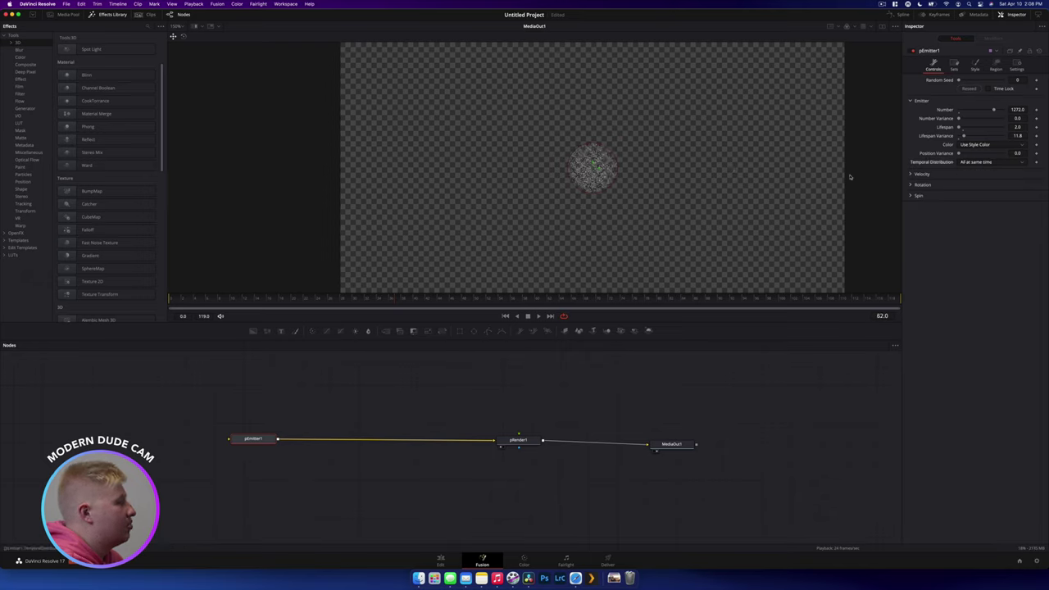
click(1011, 165)
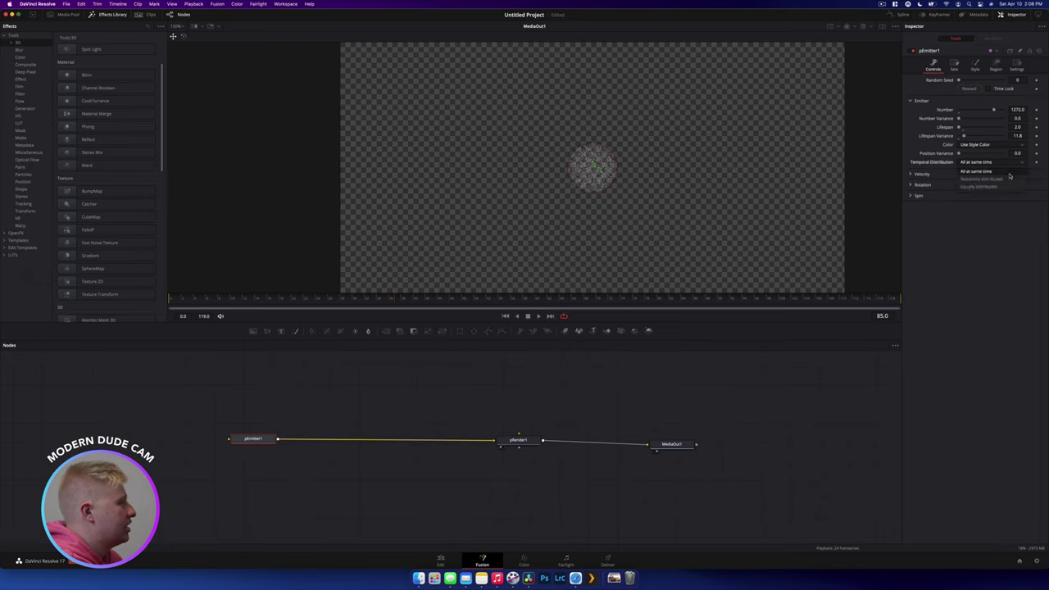
click(1010, 179)
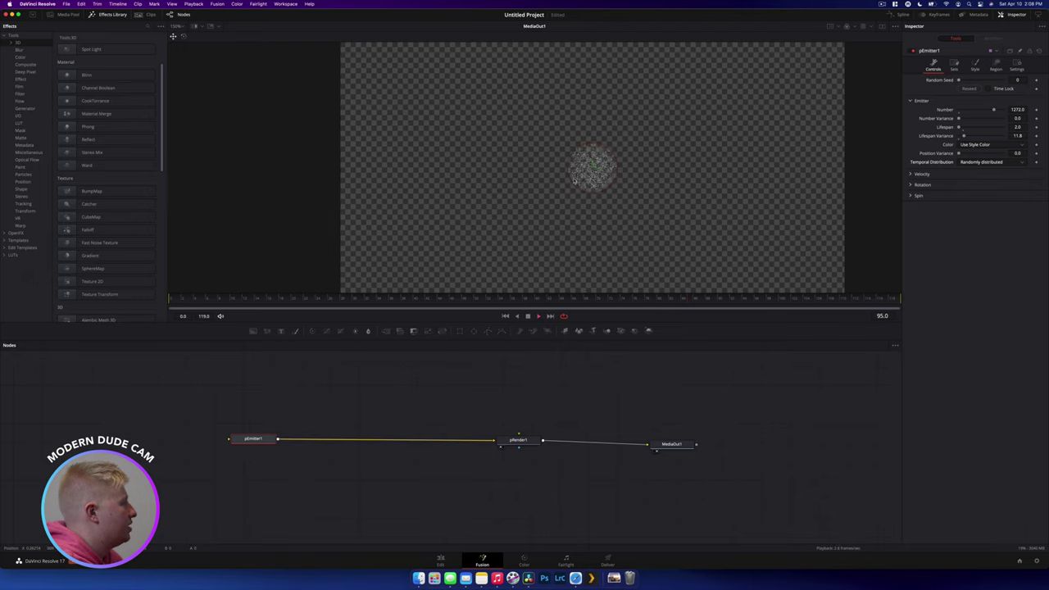
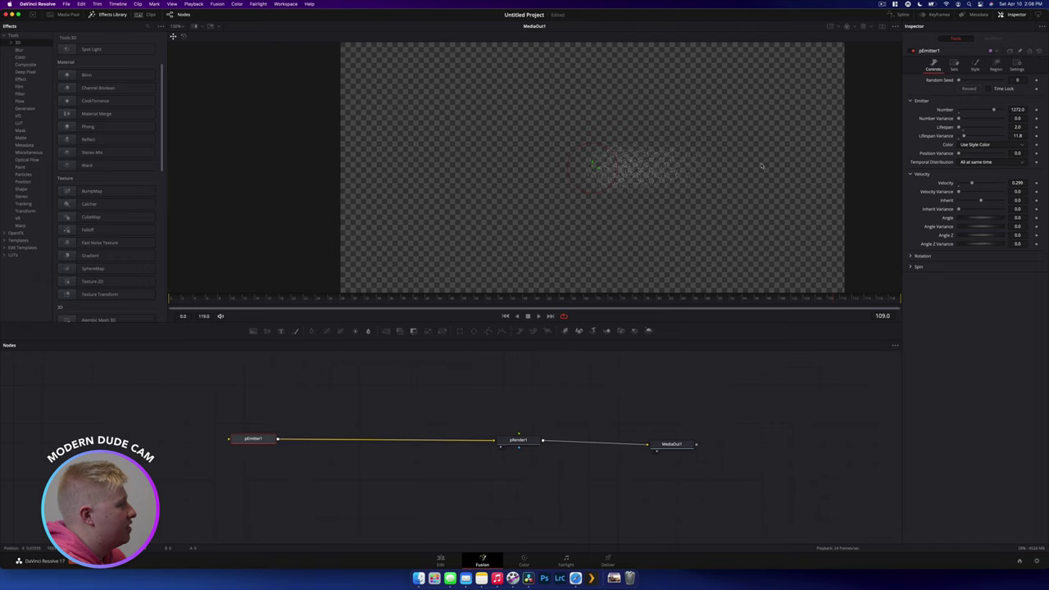
Try pEmitter1's Velocity Variance at 1.0 and settle on about 0.457
drag(959, 191, 1010, 192)
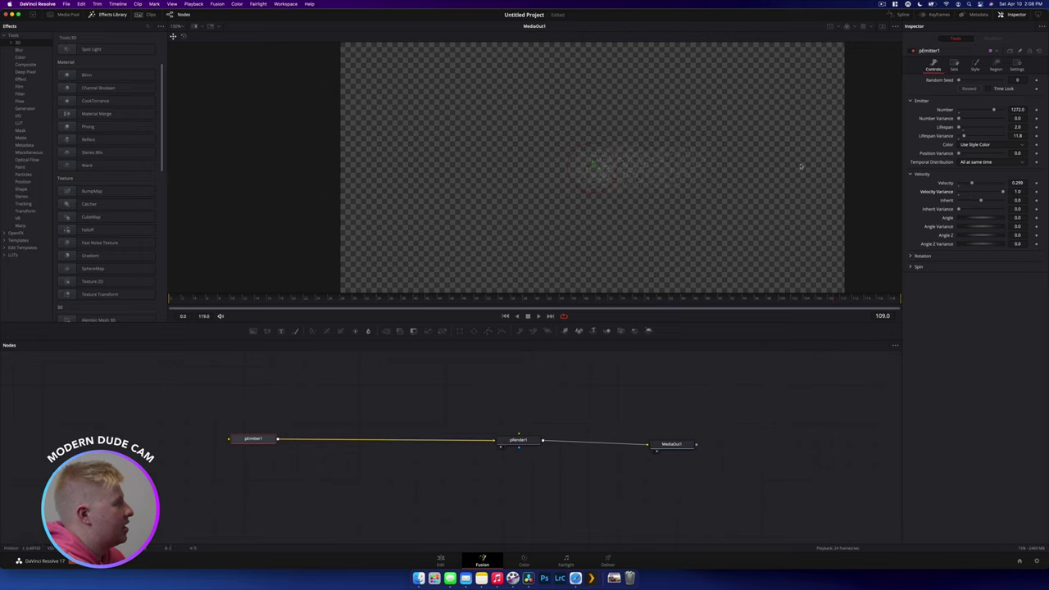
drag(1001, 193, 981, 205)
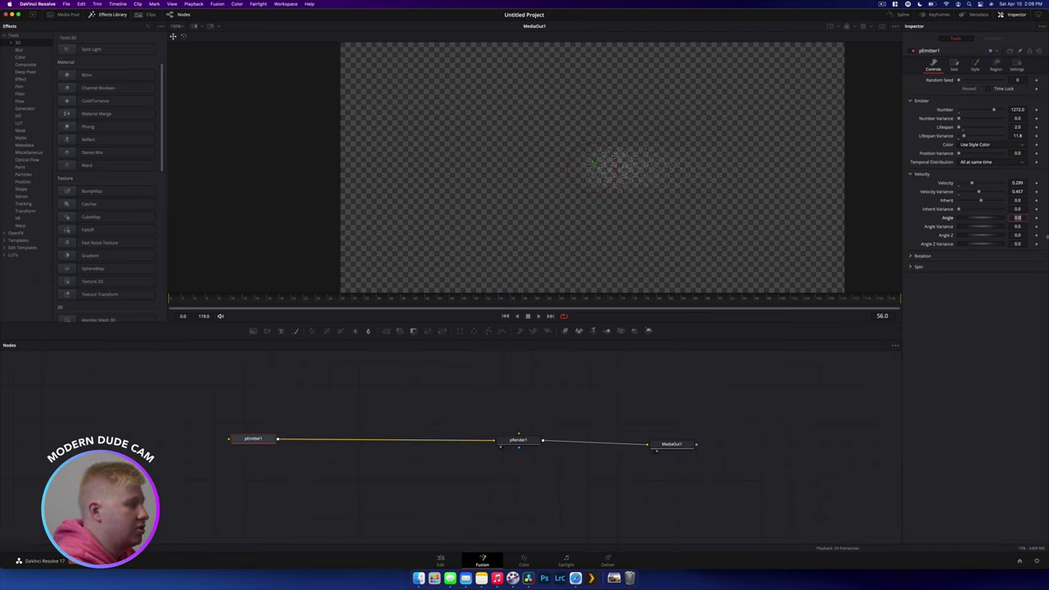
Try pEmitter1's velocity Angle at 90 and at 180, playing the particles after each change
click(1017, 217)
text(90)
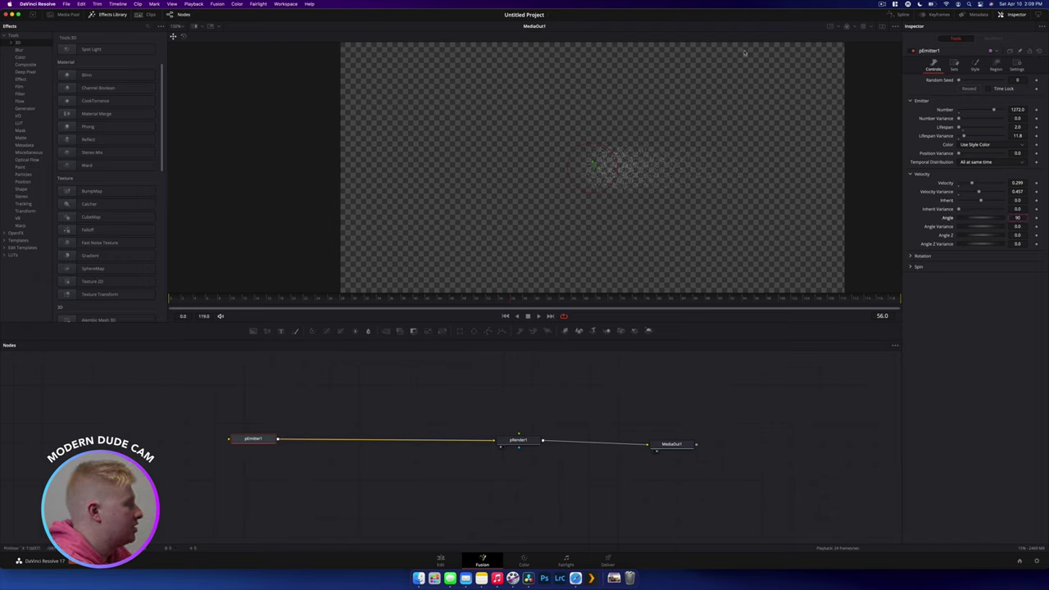
key(Tab)
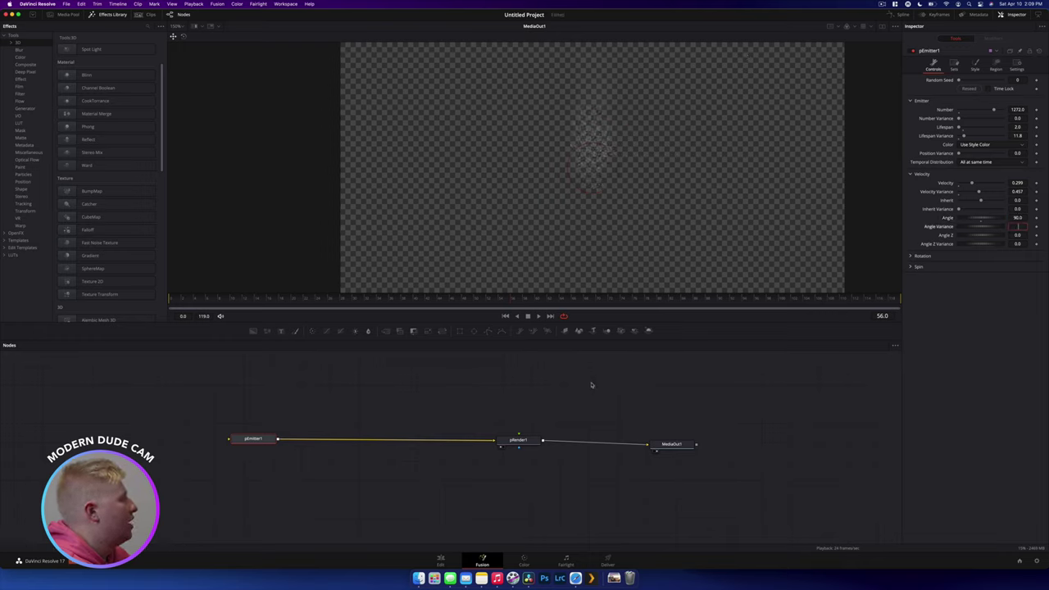
key(space)
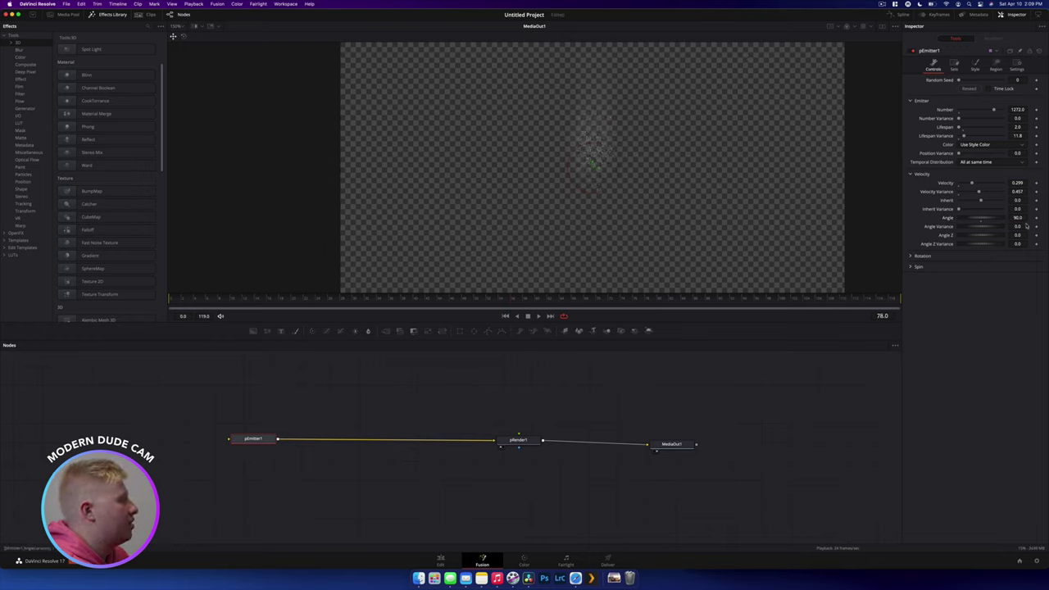
click(1020, 217)
text(180)
key(Tab)
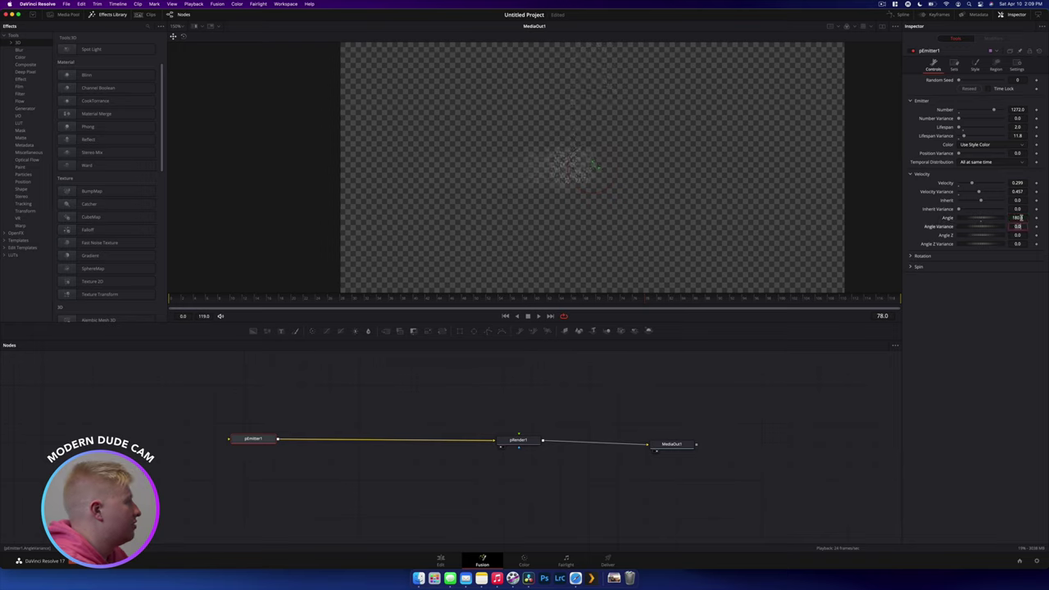
key(space)
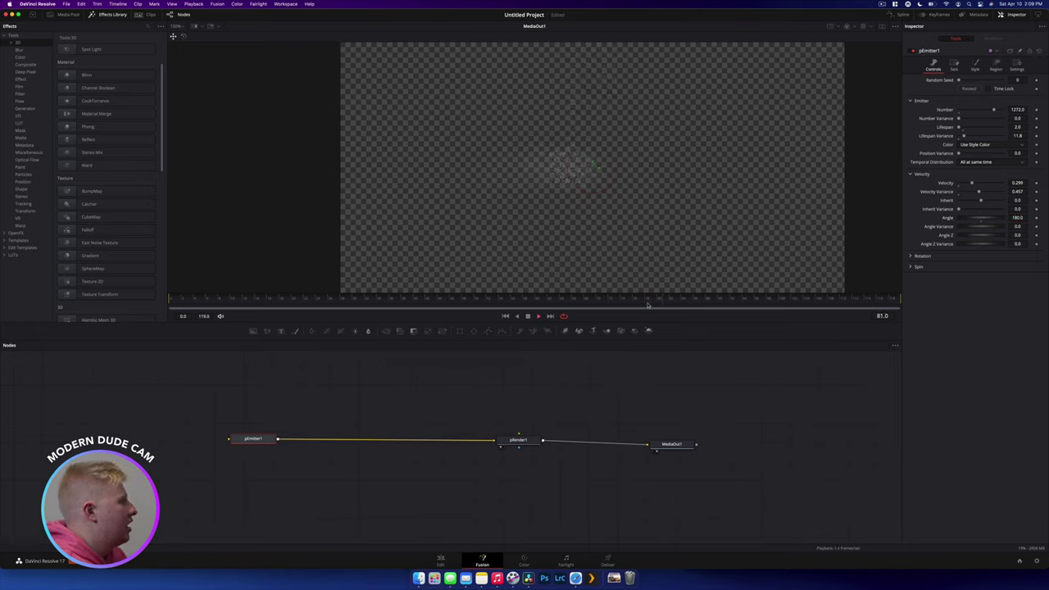
Try pEmitter1's Angle at about 23.5, Angle Variance at about -112.2 and Angle Z at about -20.9, and undo the Angle Z change
drag(995, 218, 981, 235)
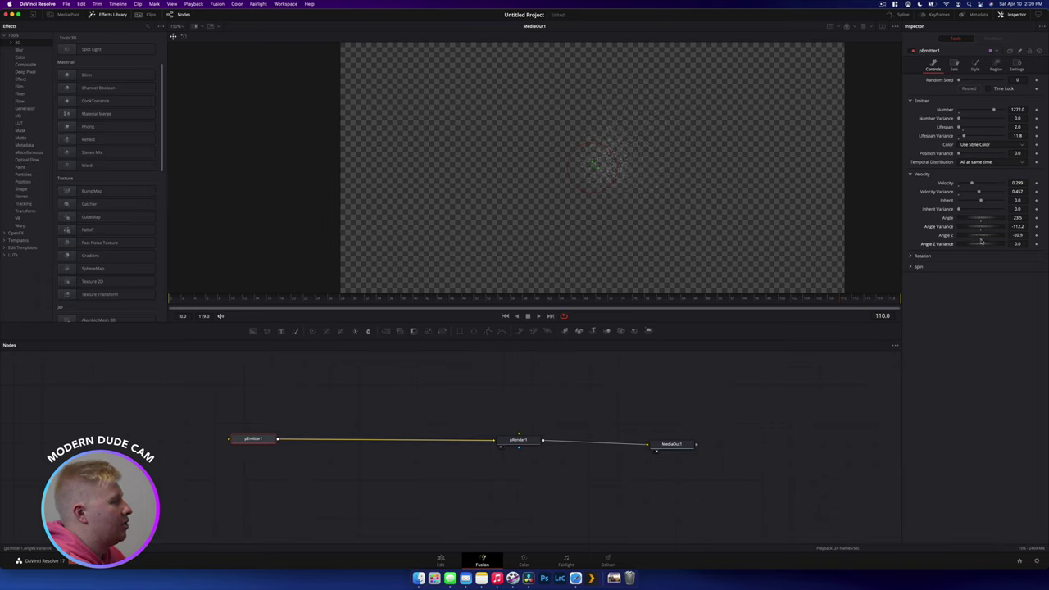
key(super+z)
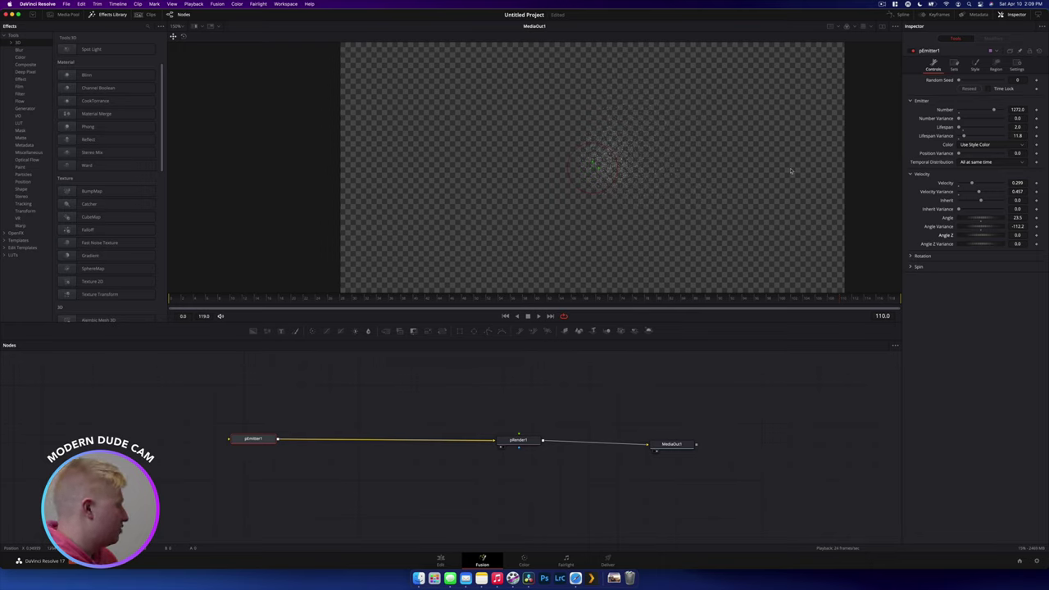
Set pEmitter1's Lifespan to about 362 and bring its Angle and Angle Variance back to 0, and play the particles
drag(963, 129, 973, 128)
mouse_move(973, 227)
mouse_down()
mouse_move(984, 239)
mouse_move(974, 237)
mouse_up()
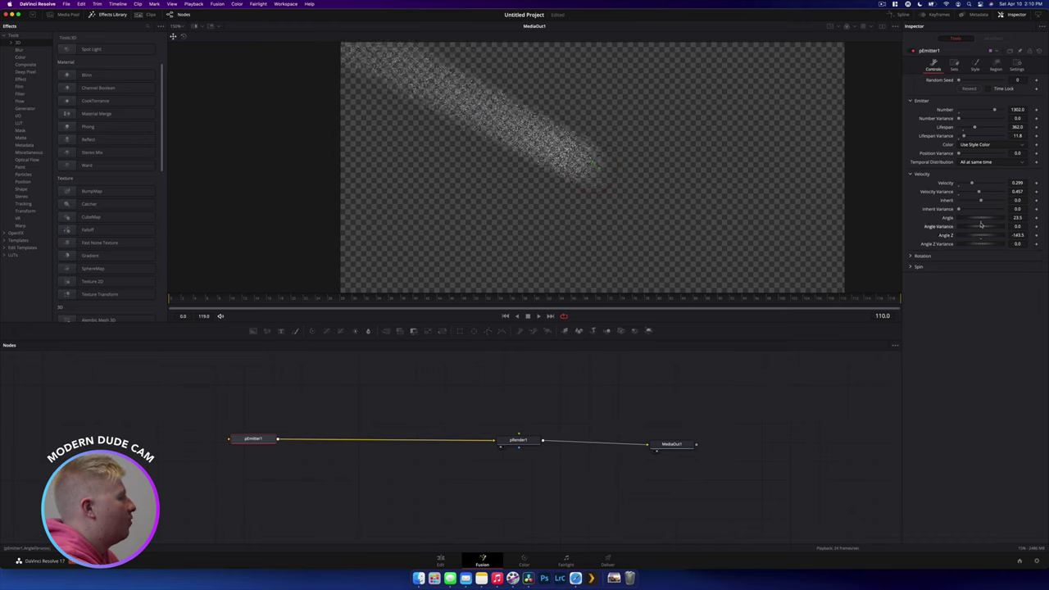
drag(980, 223, 975, 225)
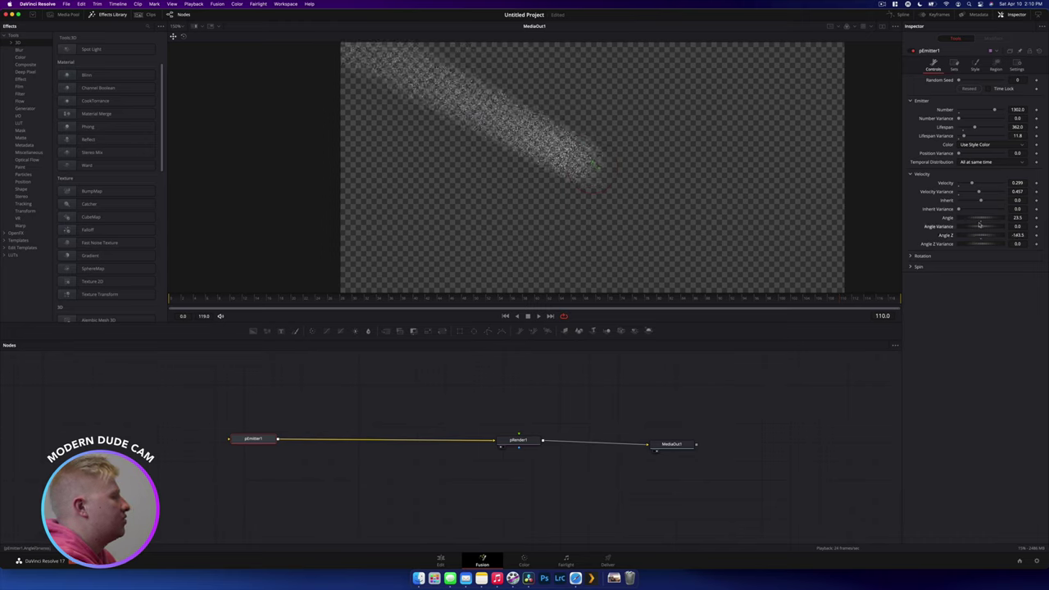
key(space)
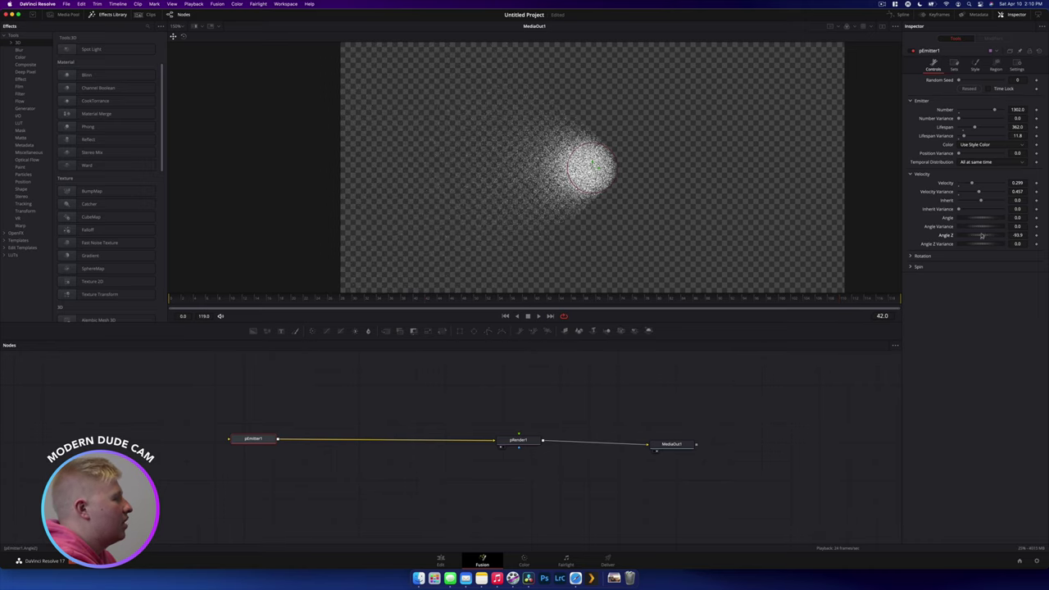
Set pEmitter1's Angle Z to about -86.1 and try its Angle Z Variance at about 18.3
drag(979, 238, 982, 238)
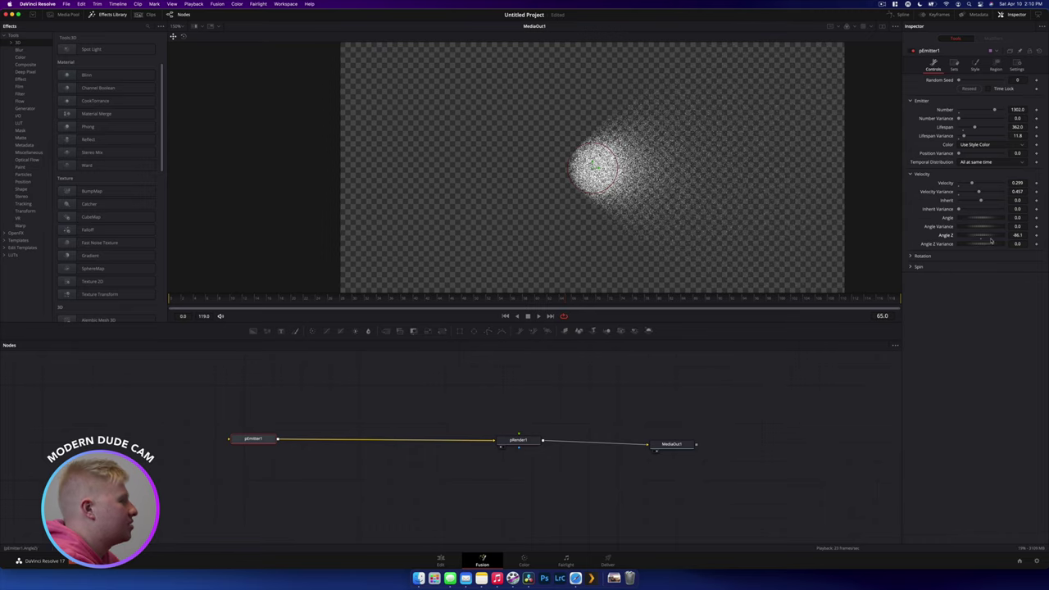
drag(984, 243, 985, 244)
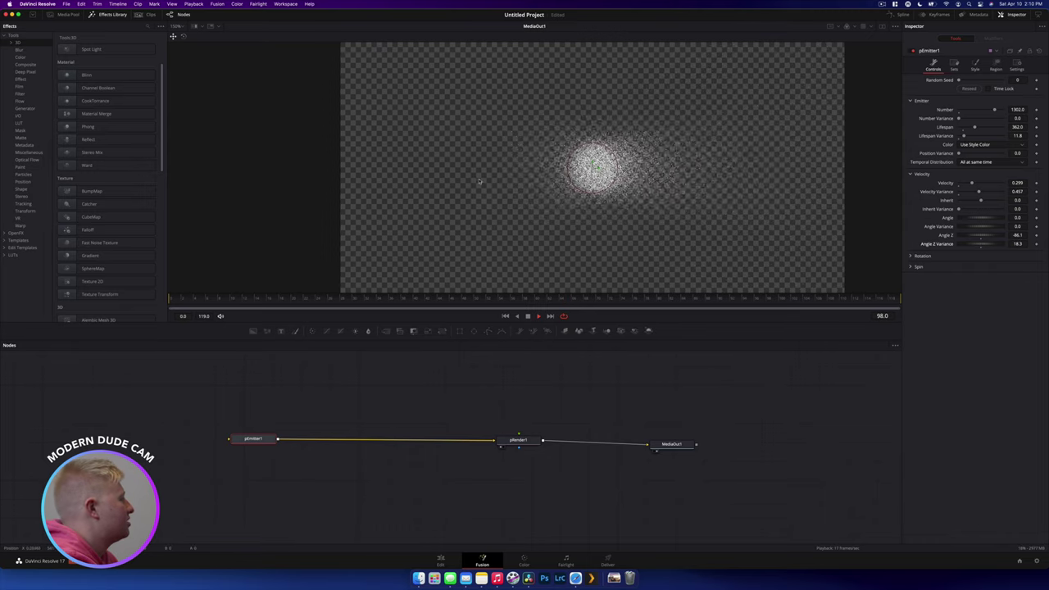
Examine the Rotation and Spin settings available for pEmitter1
click(996, 254)
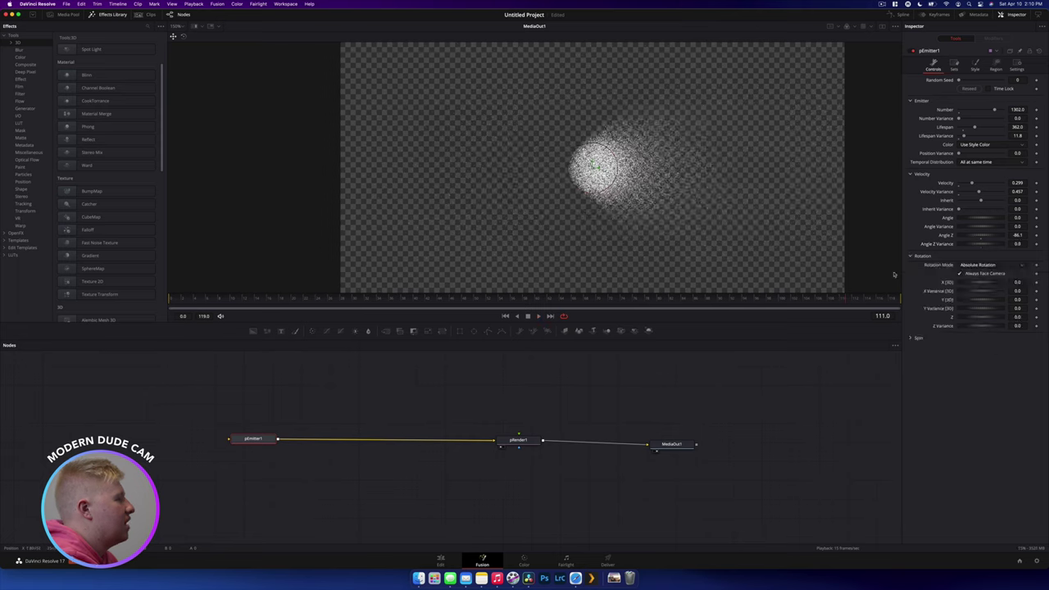
click(910, 338)
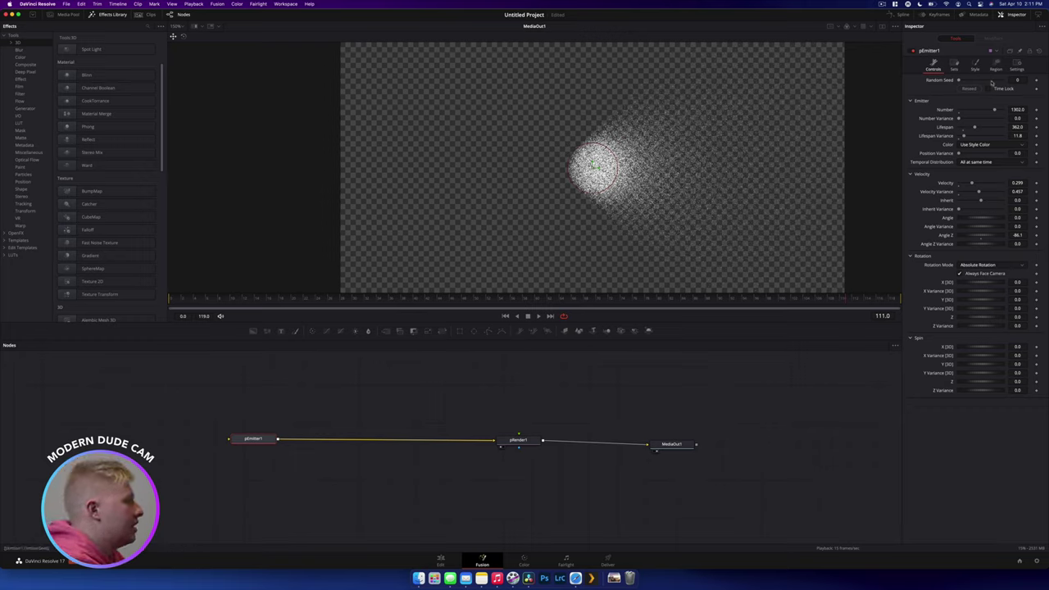
Set the style color of pEmitter1's particles to a bright red
click(976, 69)
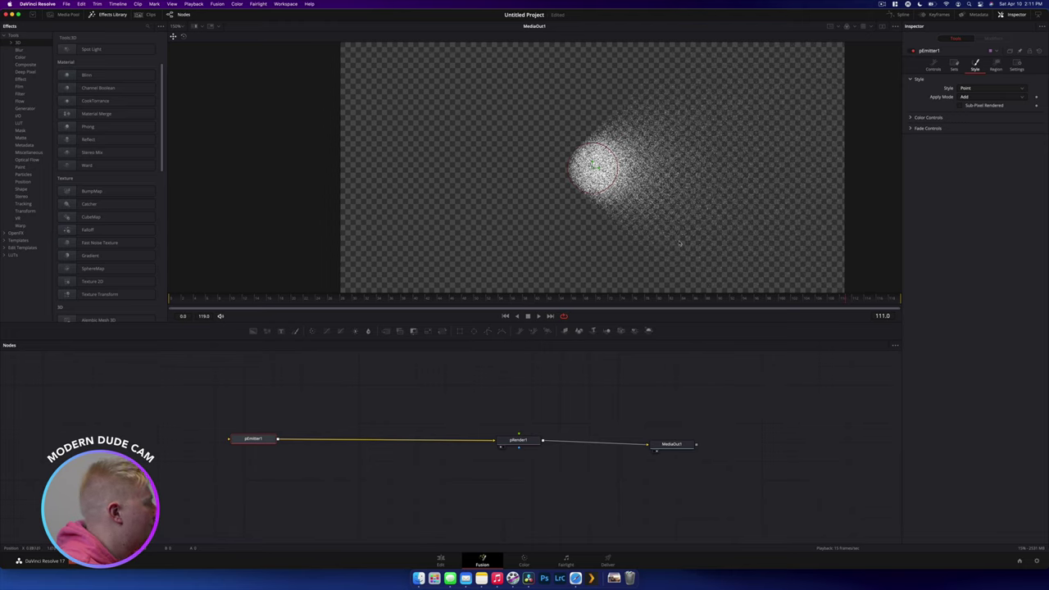
click(909, 117)
click(980, 127)
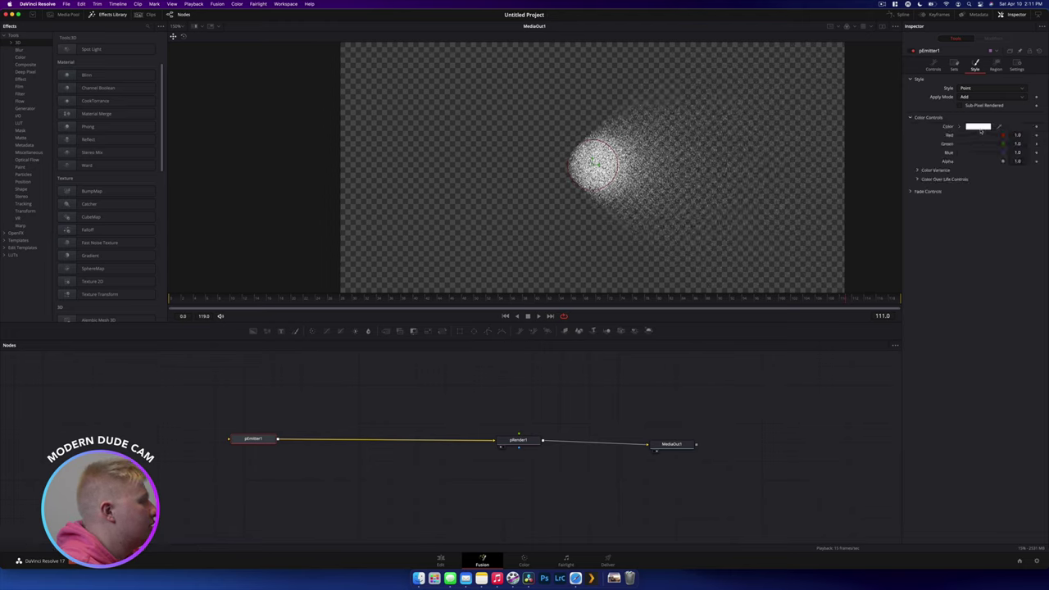
click(643, 415)
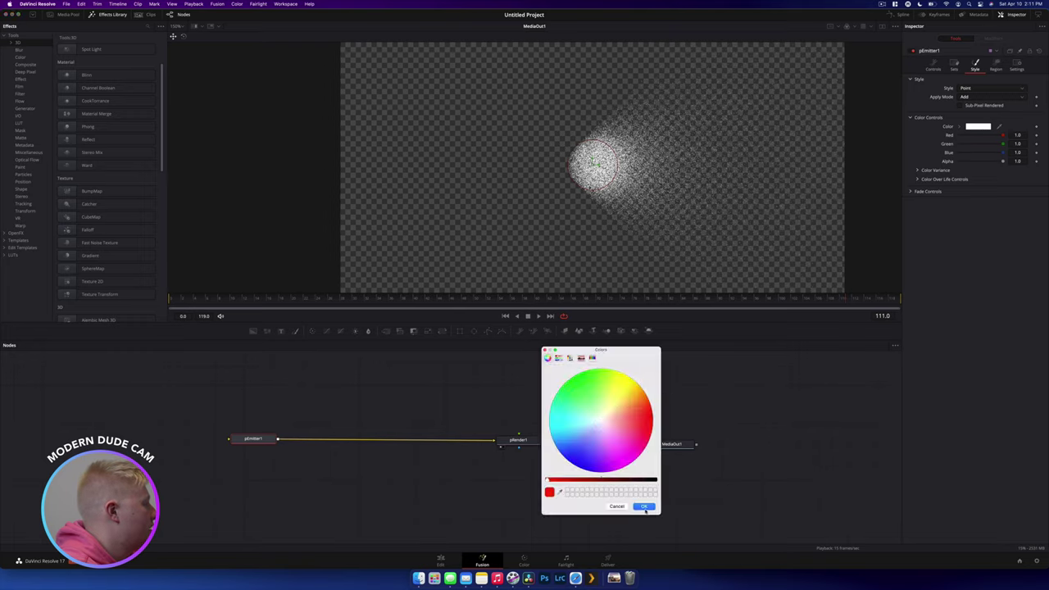
click(644, 506)
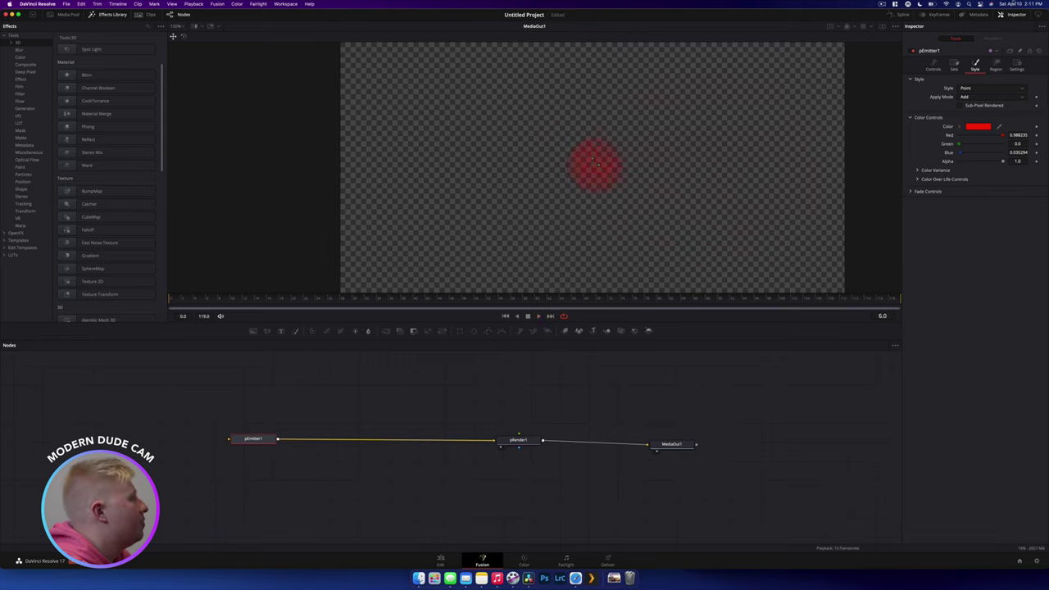
Try Use Color from Region as pEmitter1's Color source, and switch it back to Use Style Color
click(930, 67)
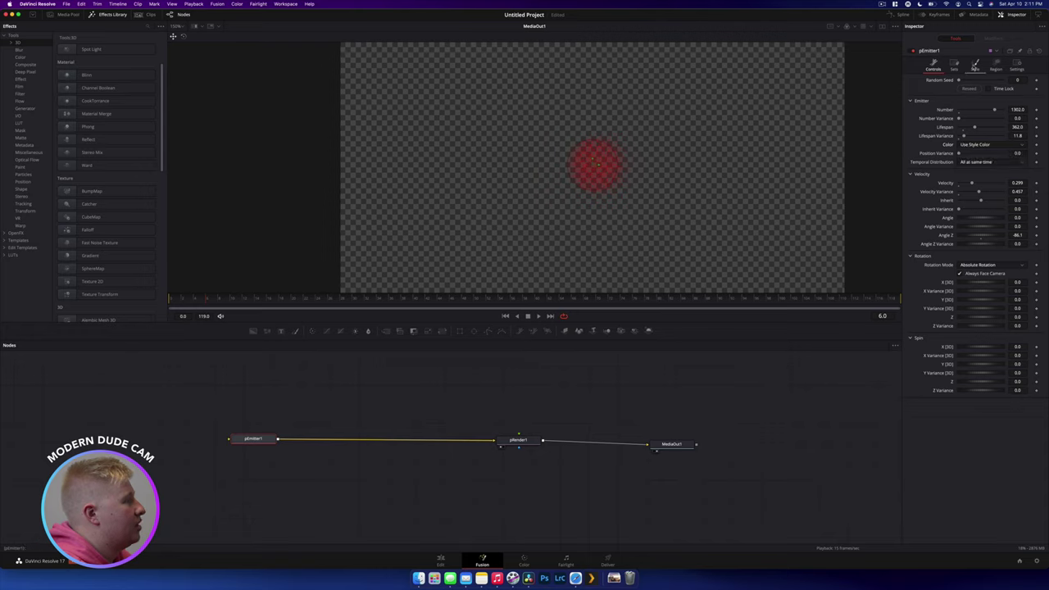
click(975, 145)
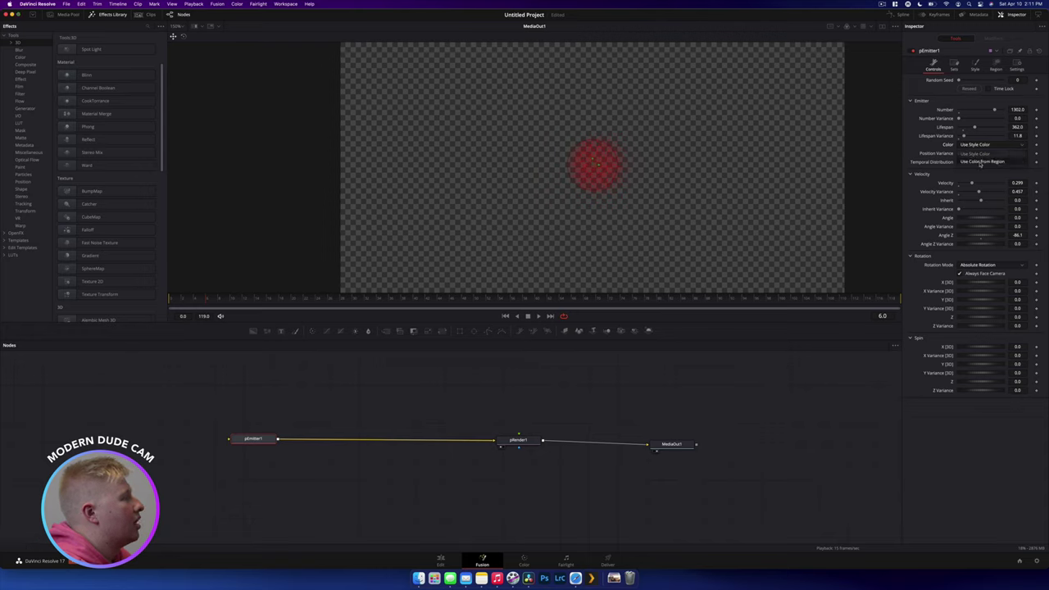
click(980, 163)
click(983, 147)
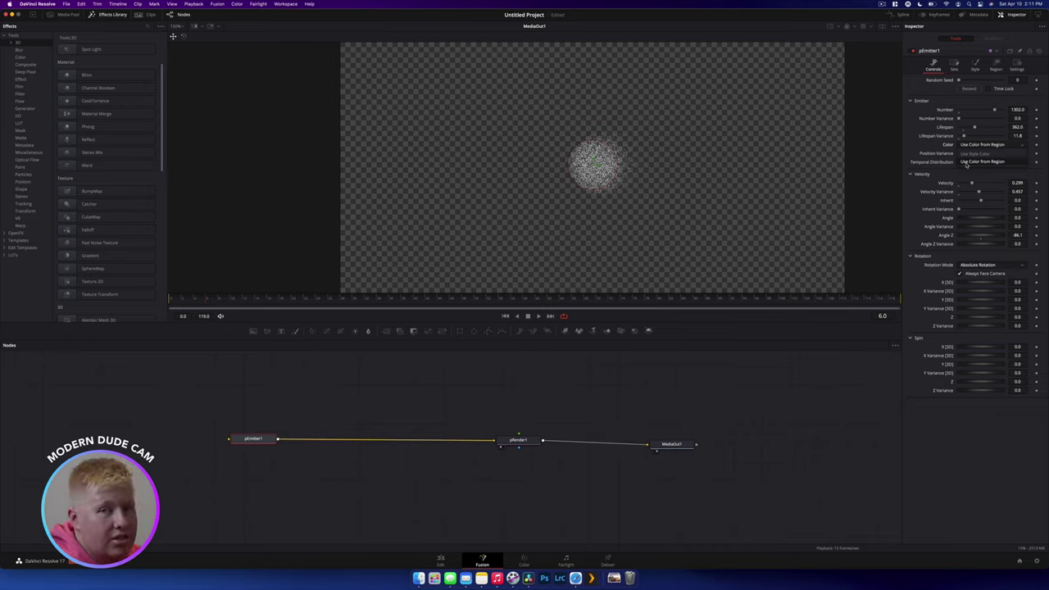
click(967, 163)
Set the style's Red Variance low value to about -0.462 and its Blue Variance high value to about 0.788
click(974, 65)
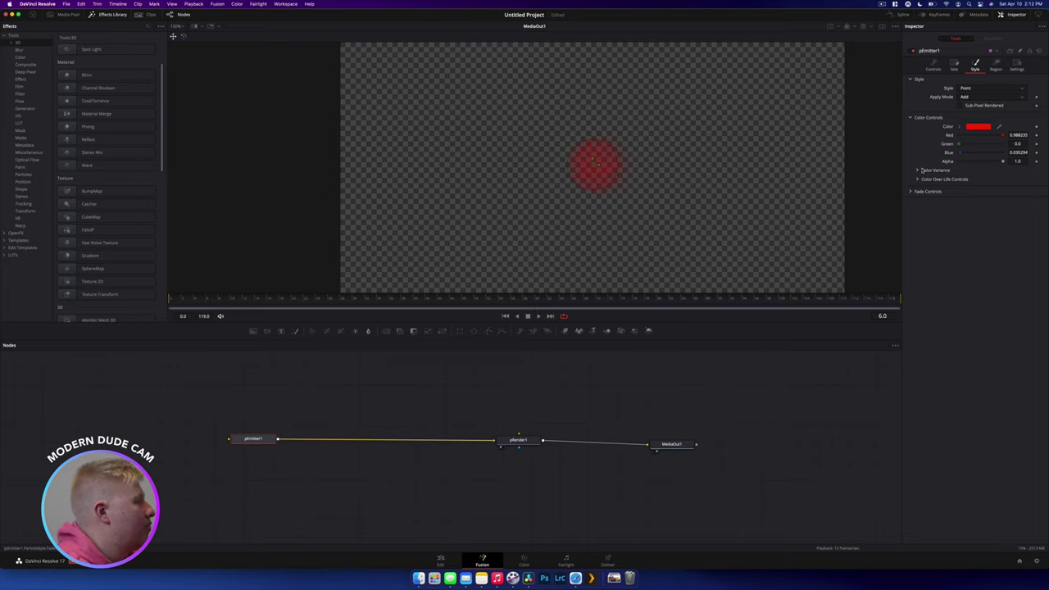
click(919, 170)
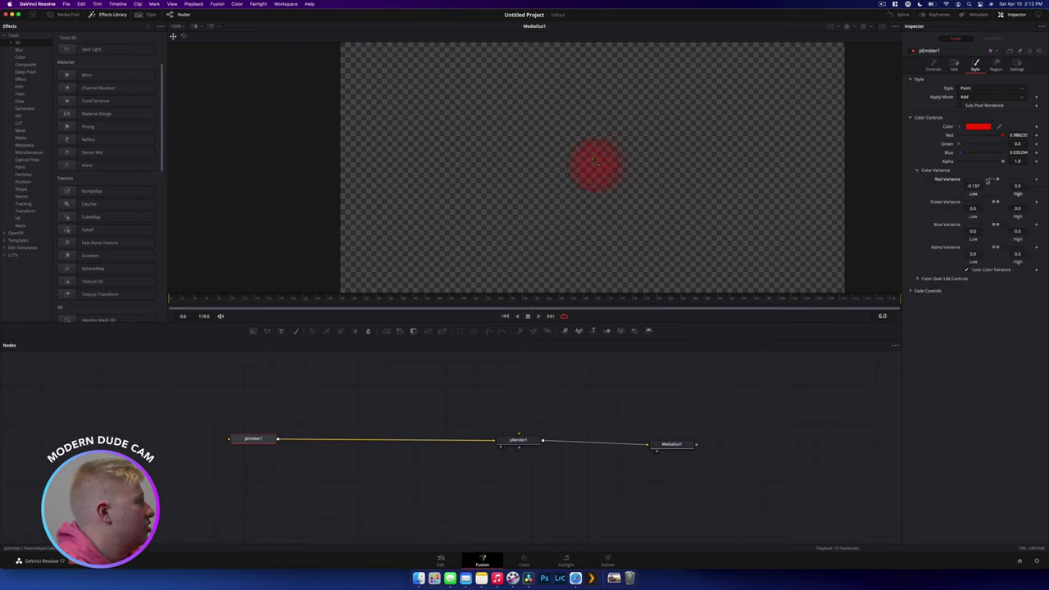
drag(987, 181, 980, 180)
drag(994, 224, 1020, 223)
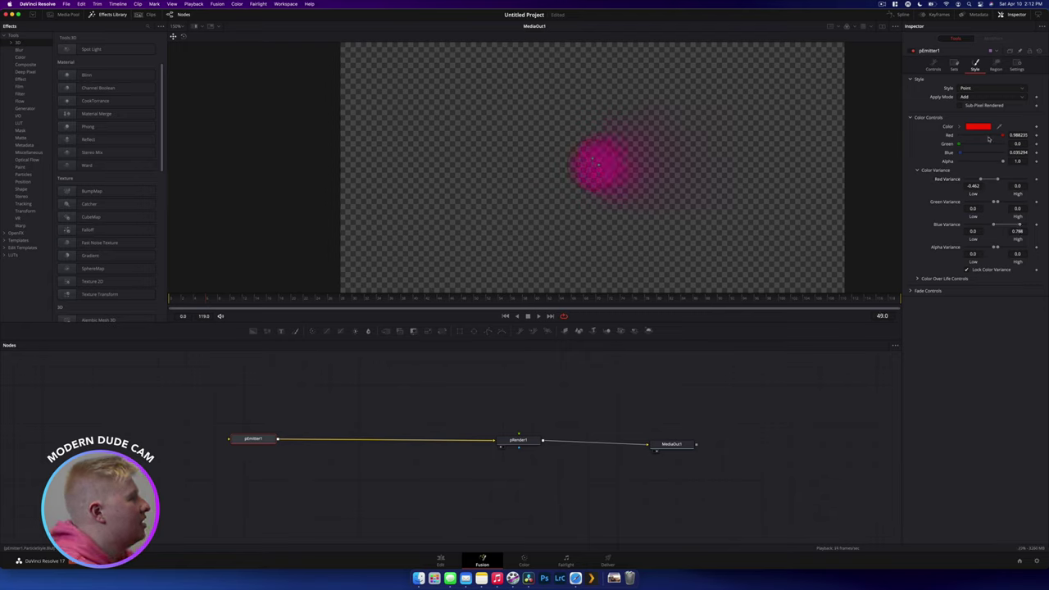
Compare the Merge Apply Mode during playback and return pEmitter1's particle style to Add
click(987, 96)
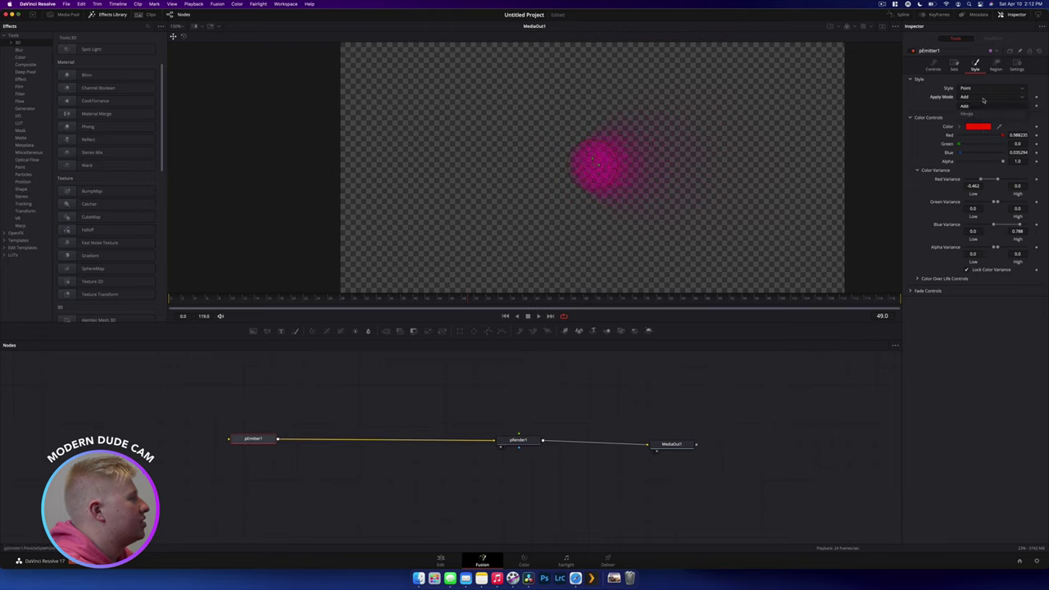
click(977, 116)
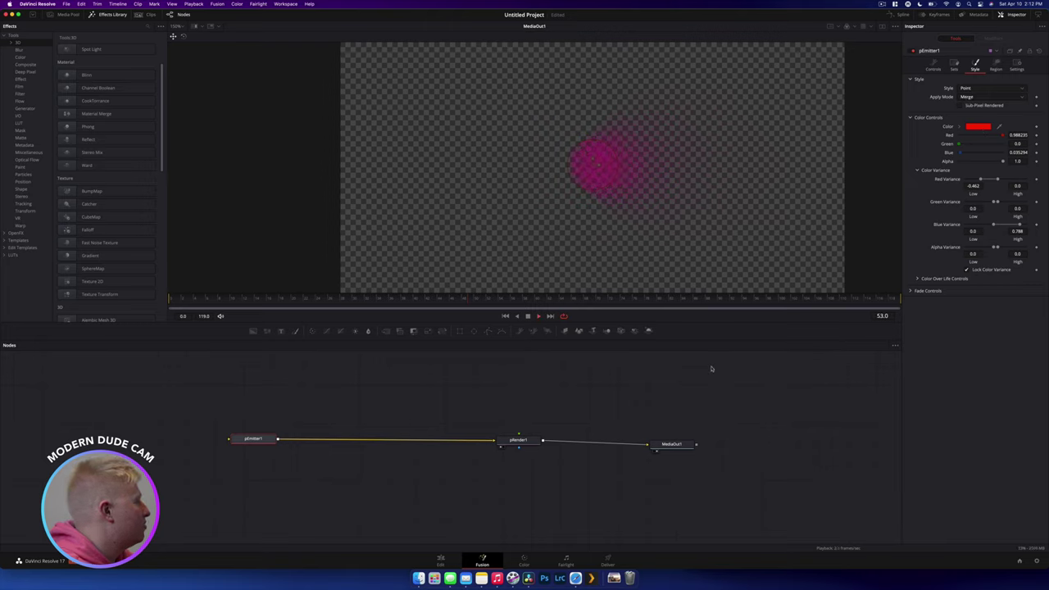
click(973, 99)
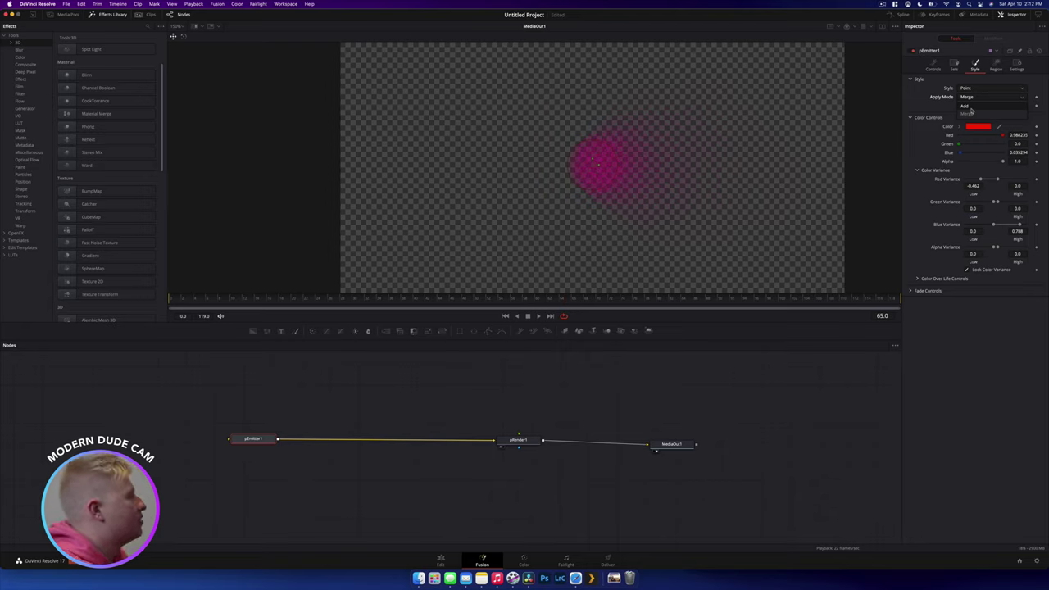
click(970, 106)
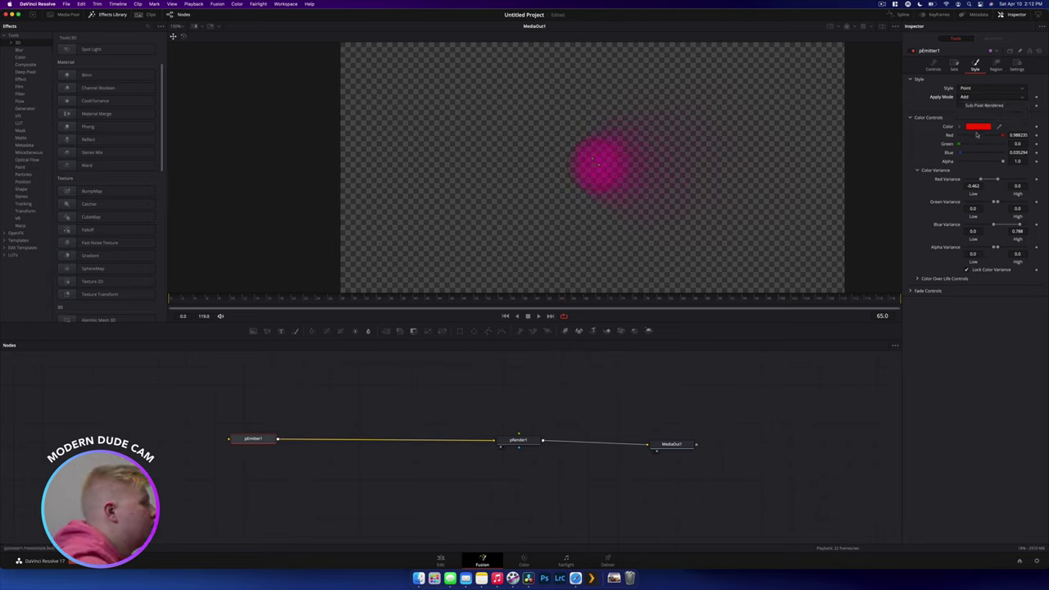
Try Blob as pEmitter1's particle Style, and change it to NGon with 8 sides
click(987, 89)
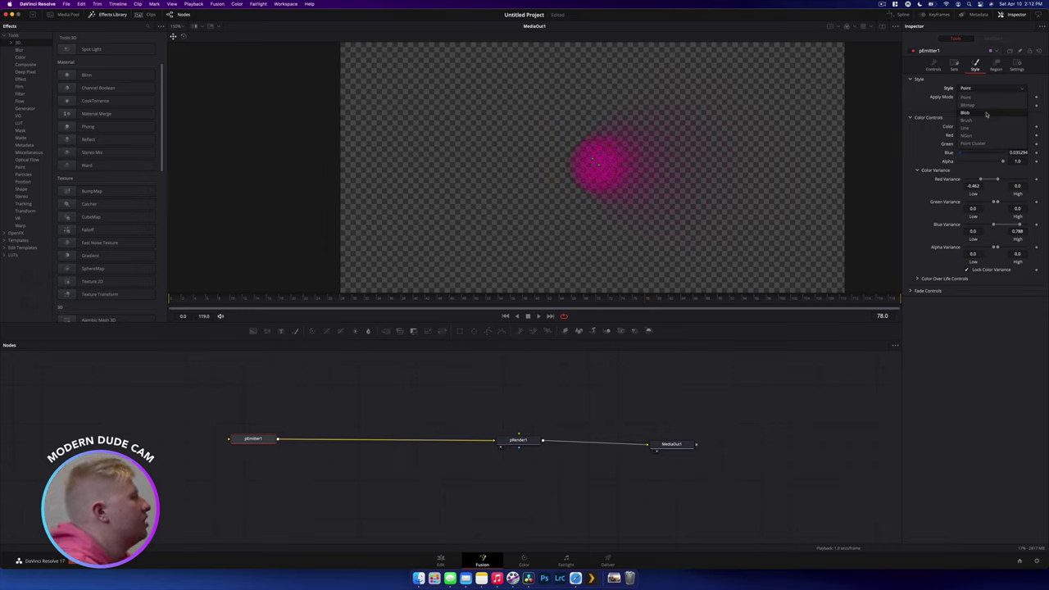
click(985, 113)
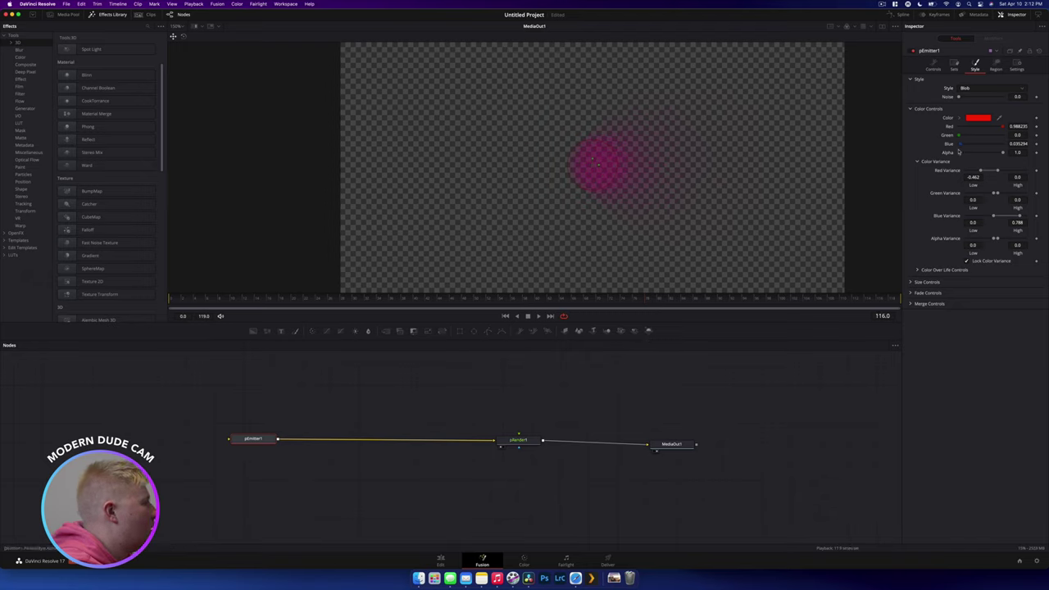
click(993, 91)
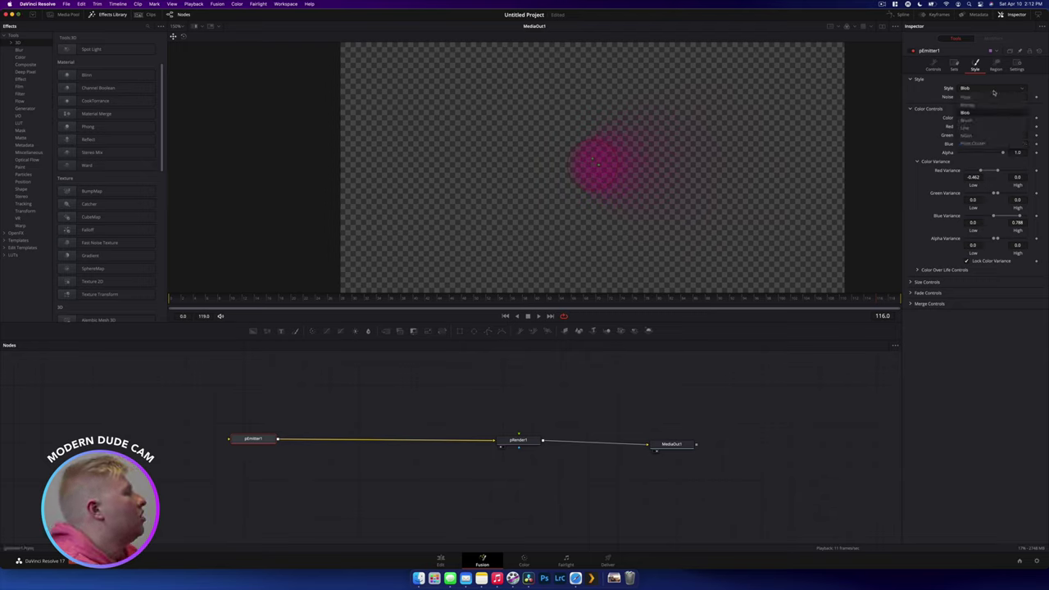
click(1000, 136)
drag(968, 106, 983, 105)
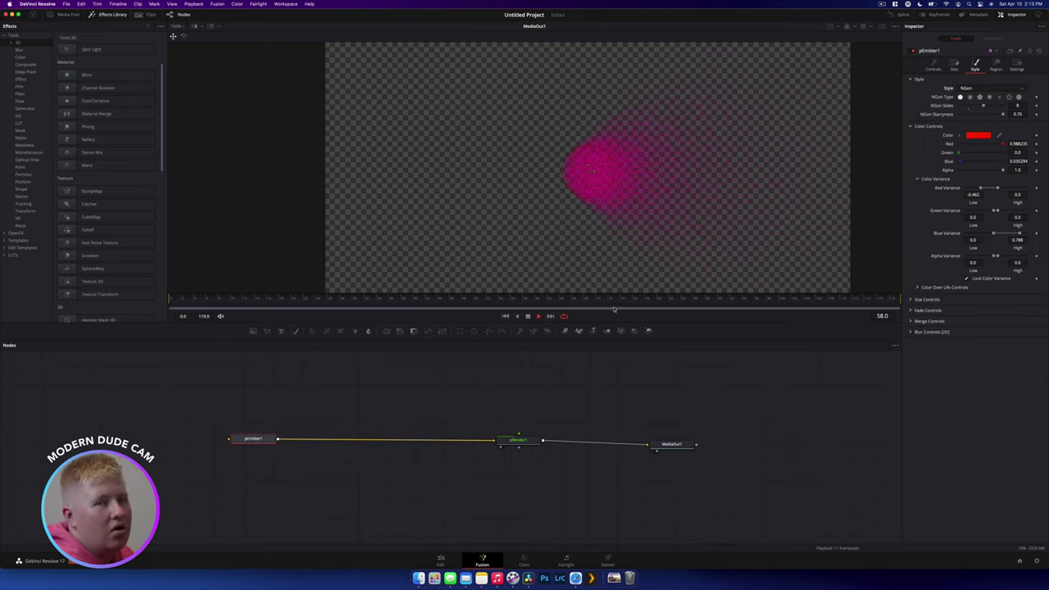
Change pEmitter1's particle Style to Bitmap and shift the node slightly toward pRender1
click(988, 88)
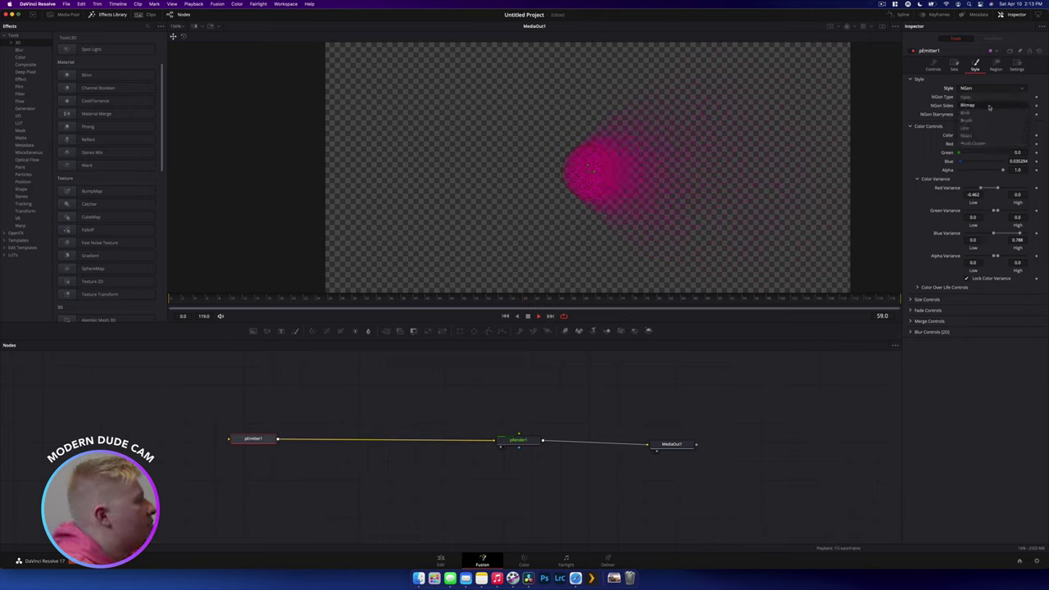
click(988, 106)
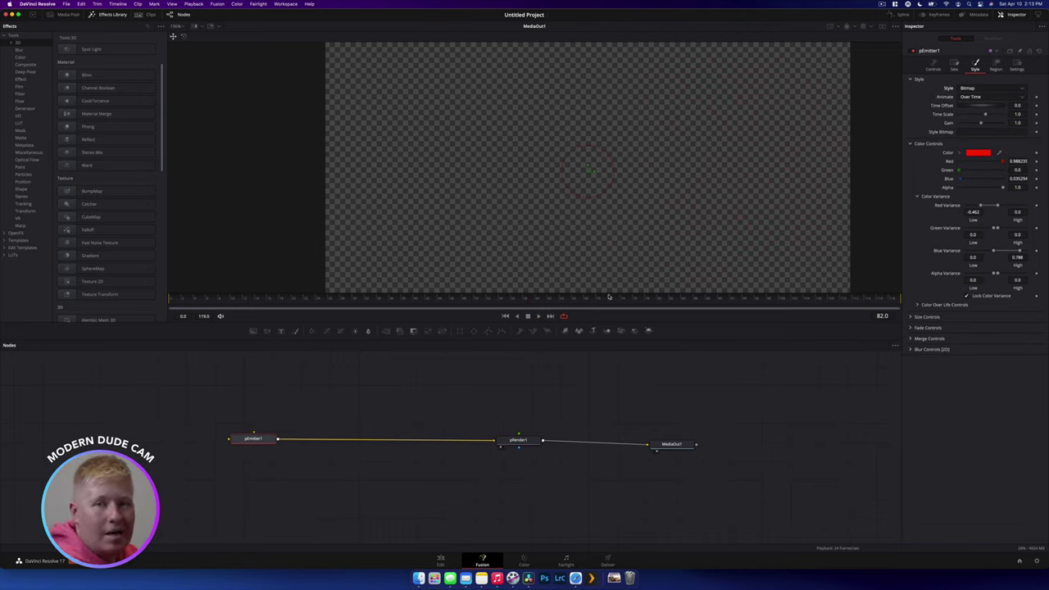
drag(267, 445, 289, 447)
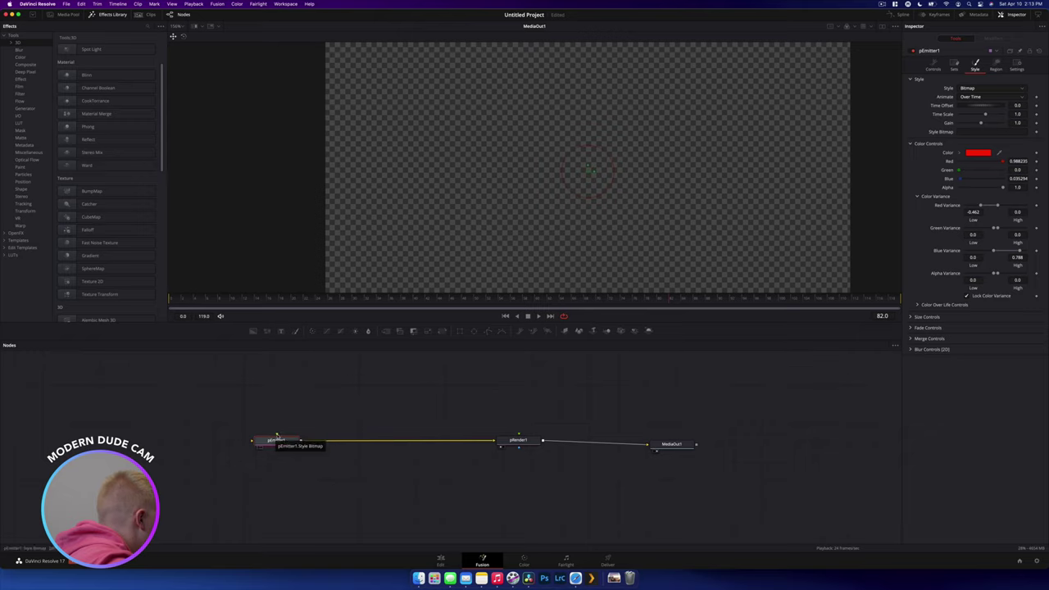
Import the flame PNG image from the Media folder into the project's media pool
click(63, 13)
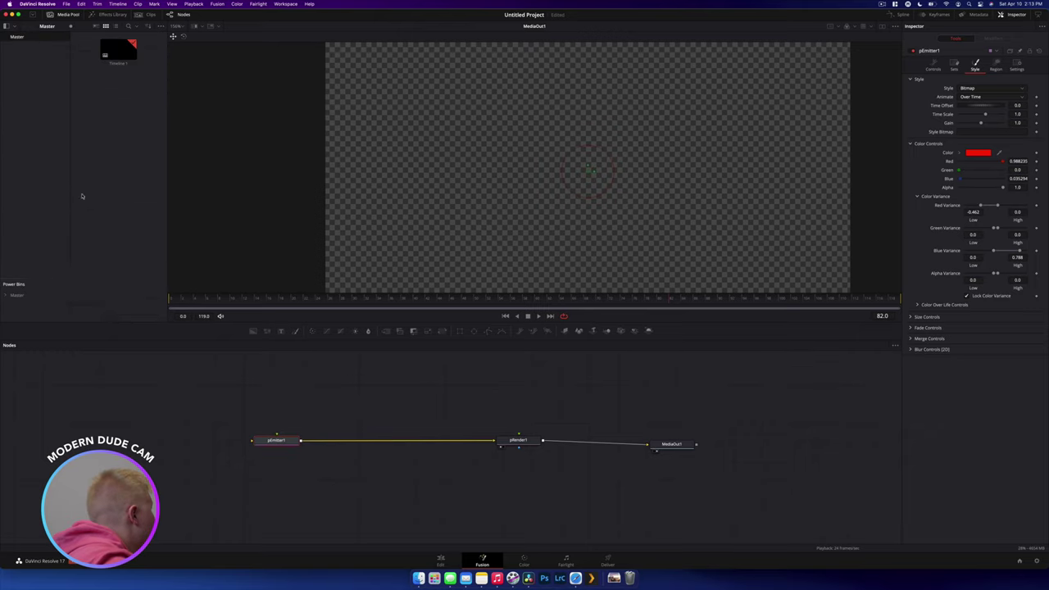
right_click(86, 199)
click(131, 271)
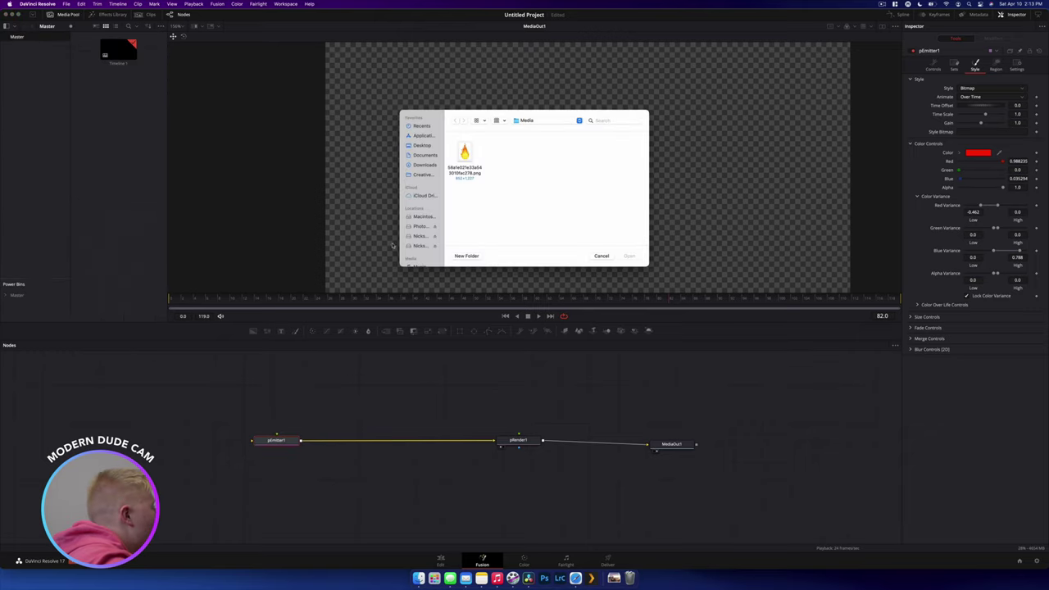
double_click(463, 156)
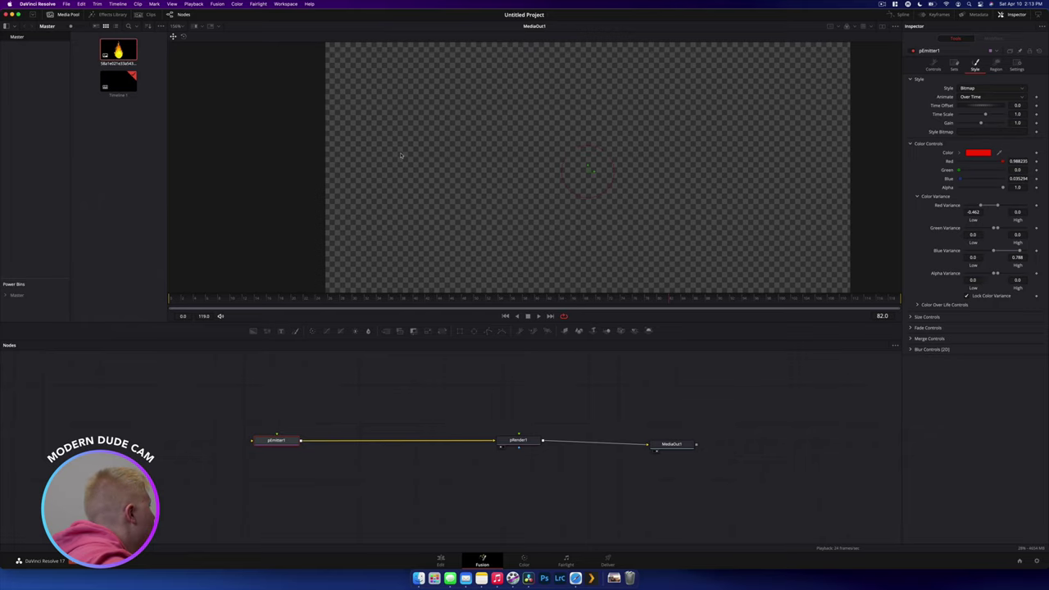
Bring the flame image into the composition, feed it into pEmitter1's Style Bitmap input, and preview the particles at several frames
drag(119, 56, 277, 438)
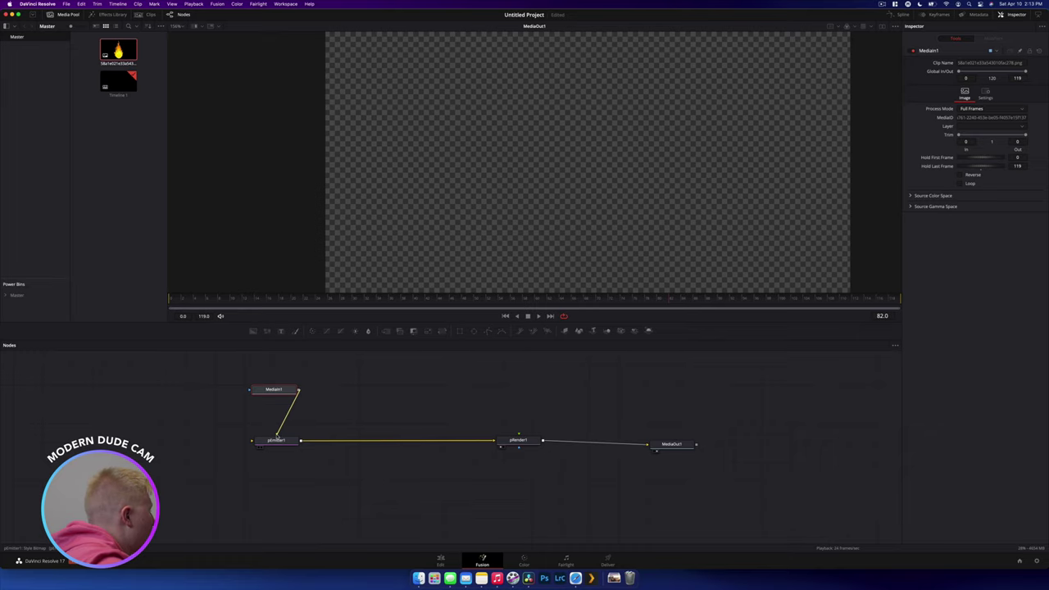
click(592, 298)
click(276, 440)
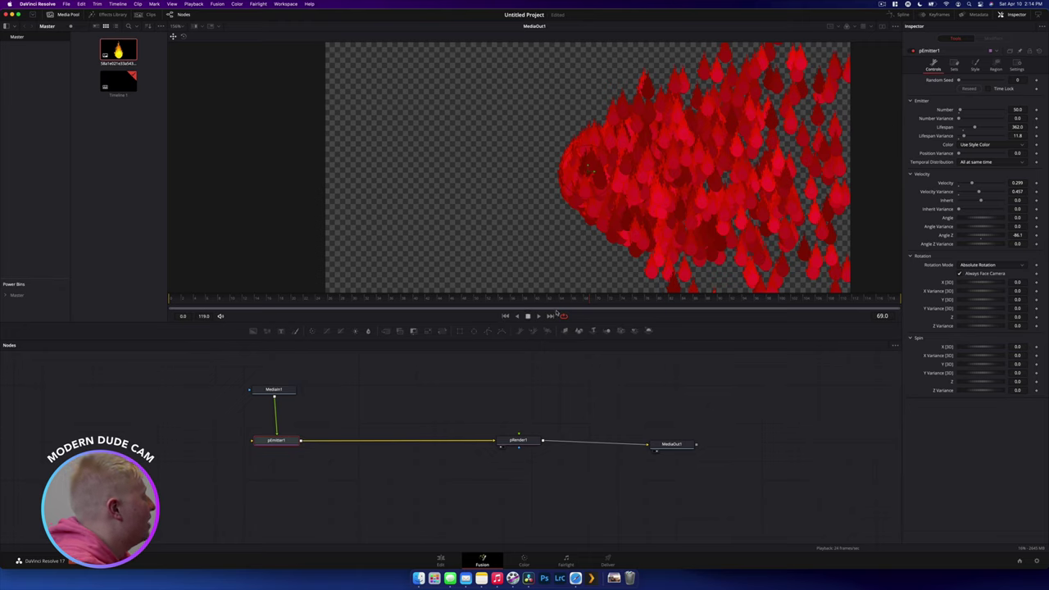
click(556, 300)
key(space)
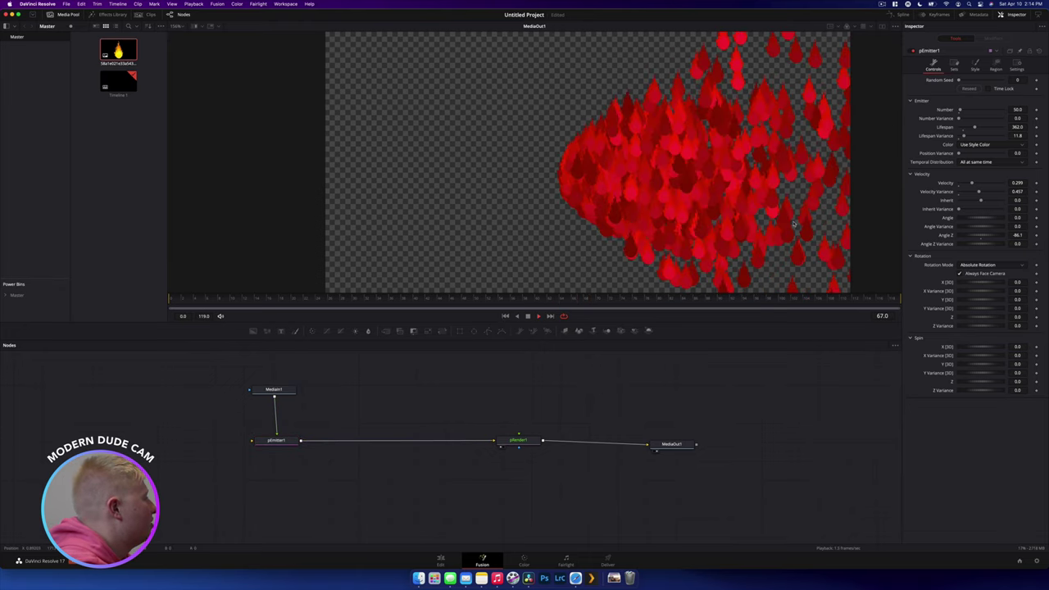
Change pEmitter1's style color to near-white and play back the flame particles
click(975, 65)
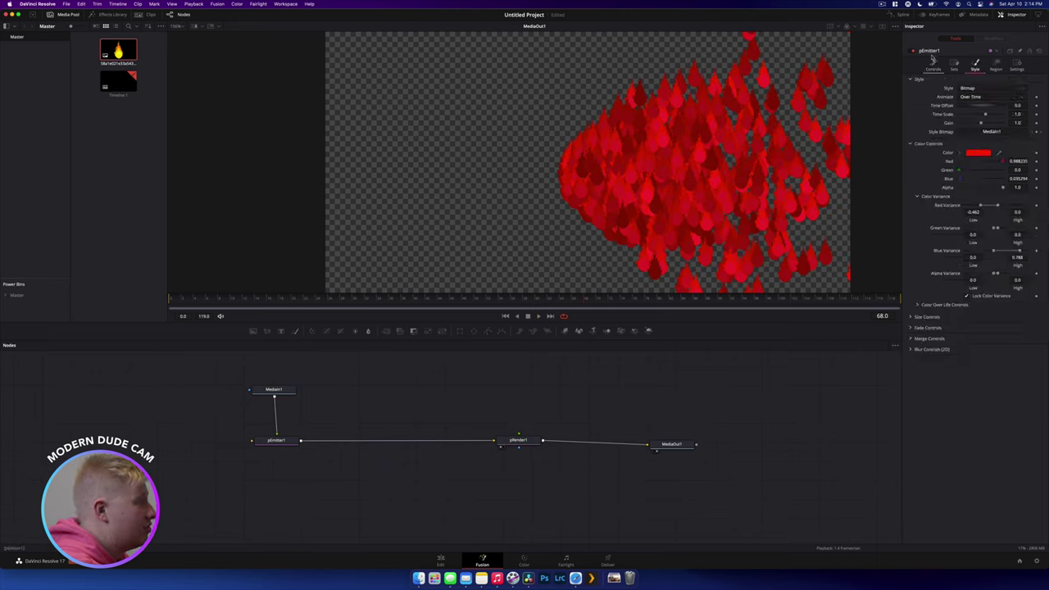
click(977, 152)
click(602, 421)
click(644, 505)
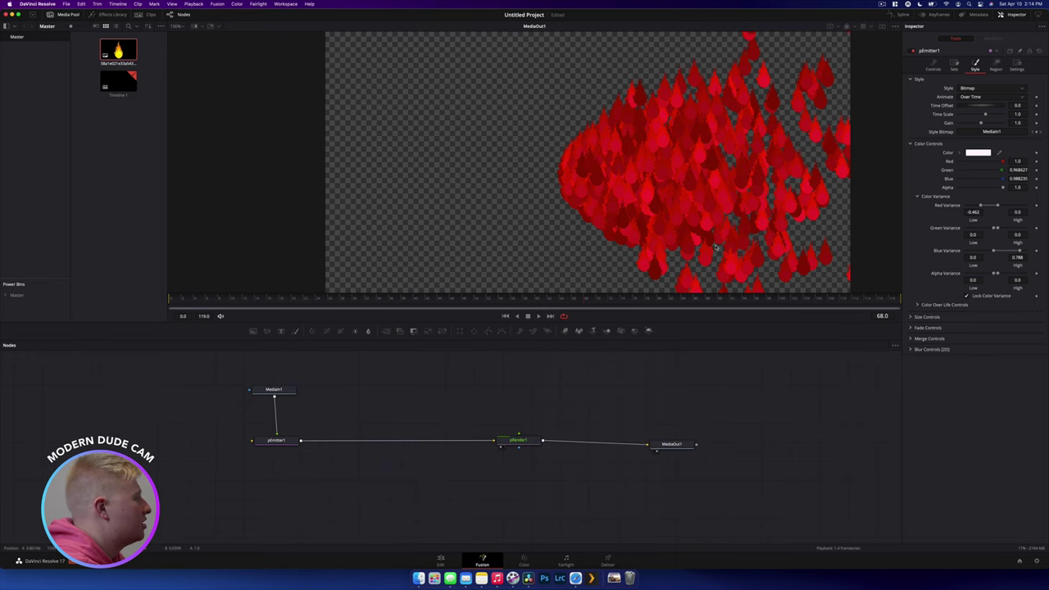
key(space)
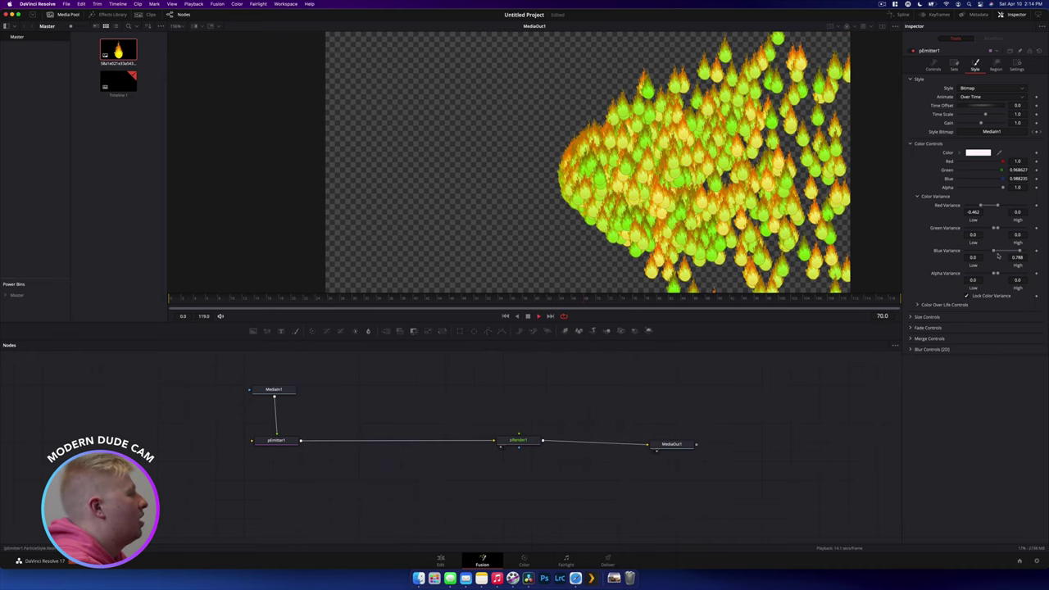
Reset the style's Red Variance and Blue Variance to 0, and open pEmitter1's emission and velocity controls
double_click(950, 204)
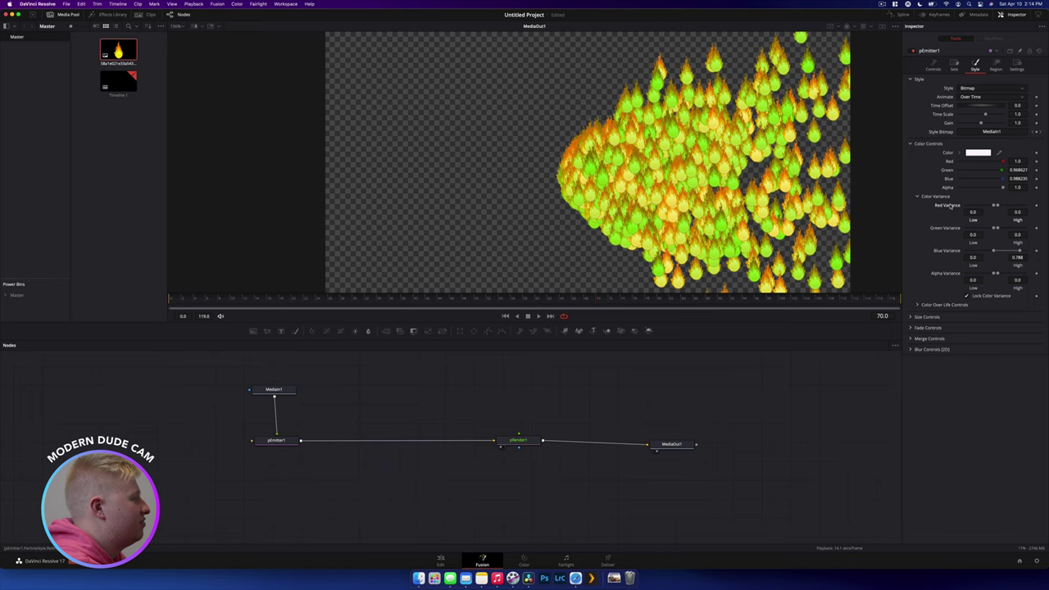
double_click(950, 251)
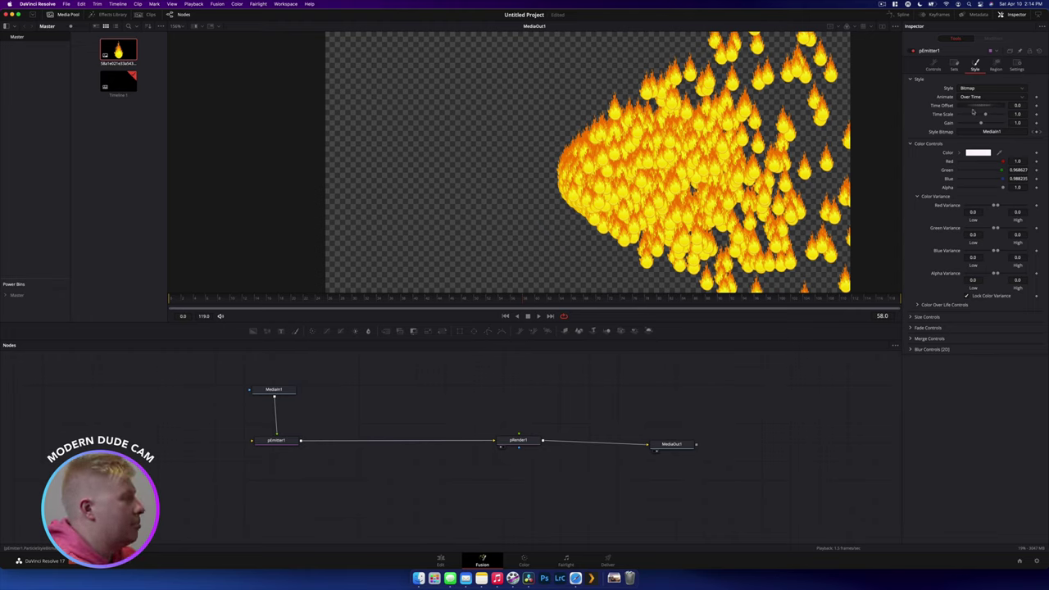
click(933, 65)
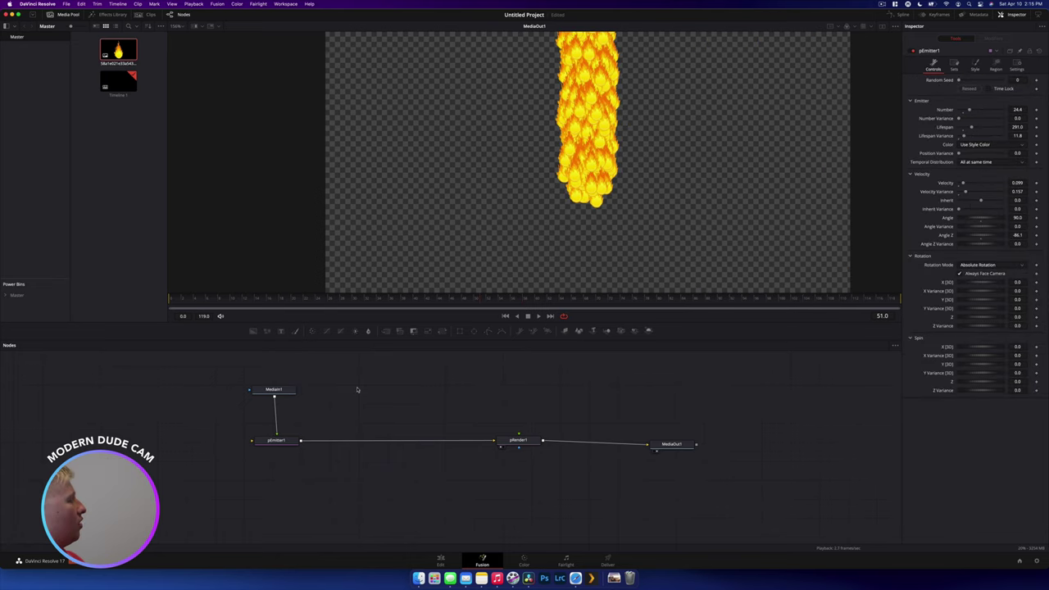
Shift the MediaIn1, pEmitter1 and pRender1 nodes together slightly downward, and select only pRender1
drag(139, 361, 626, 474)
drag(539, 442, 540, 449)
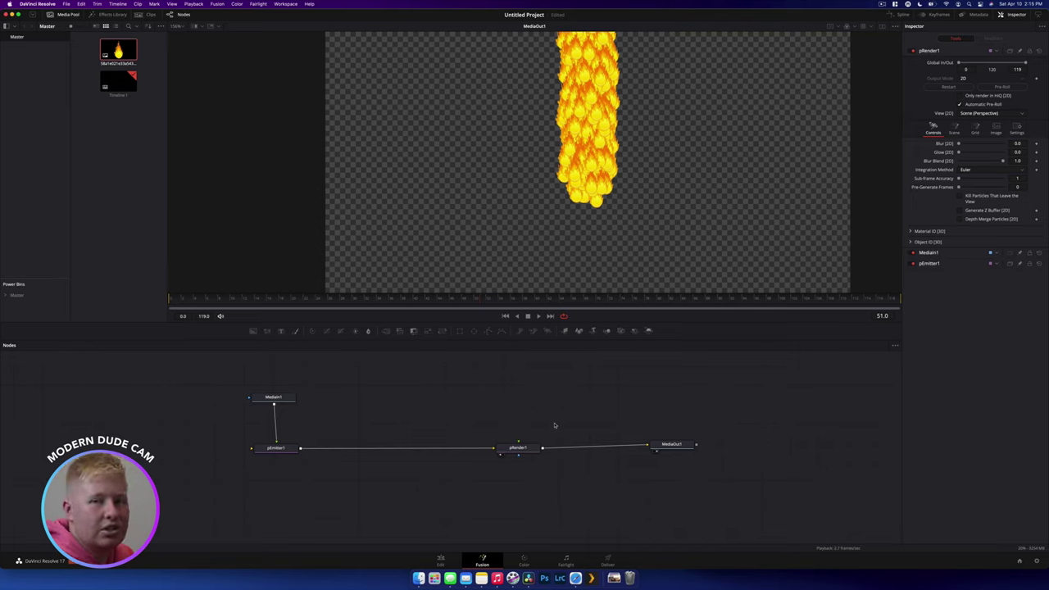
click(524, 447)
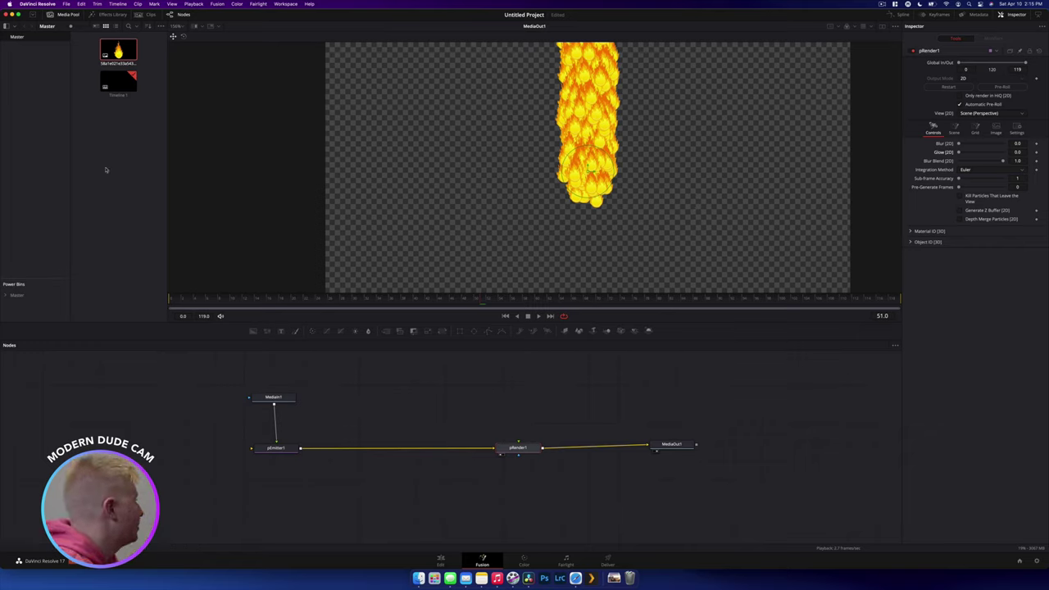
Add a pTurbulence node and a pDirectionalForce node from the Particles tools to empty space above the node chain
click(106, 14)
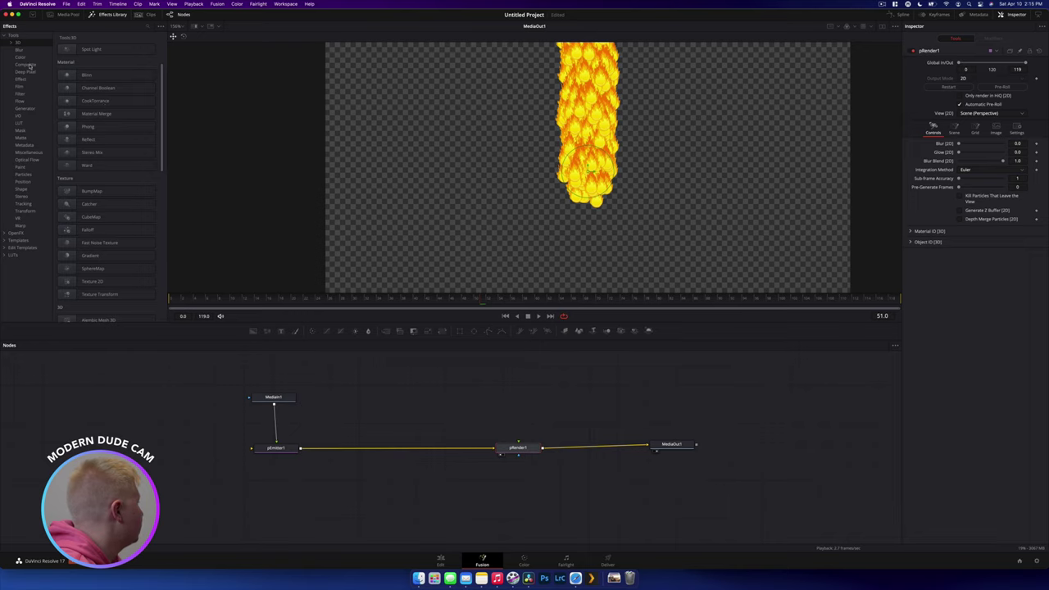
click(23, 175)
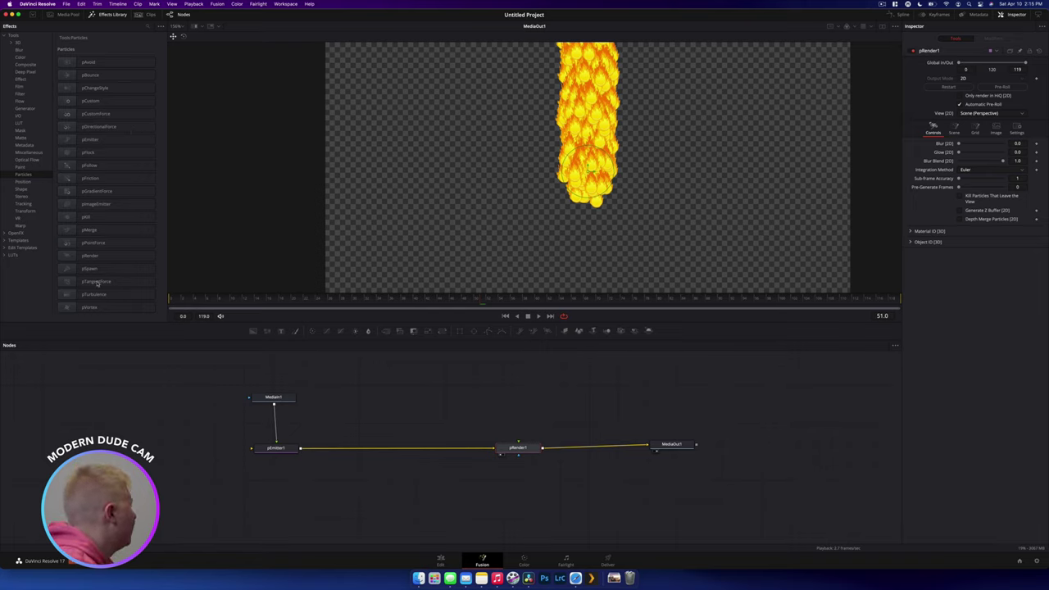
drag(86, 294, 348, 376)
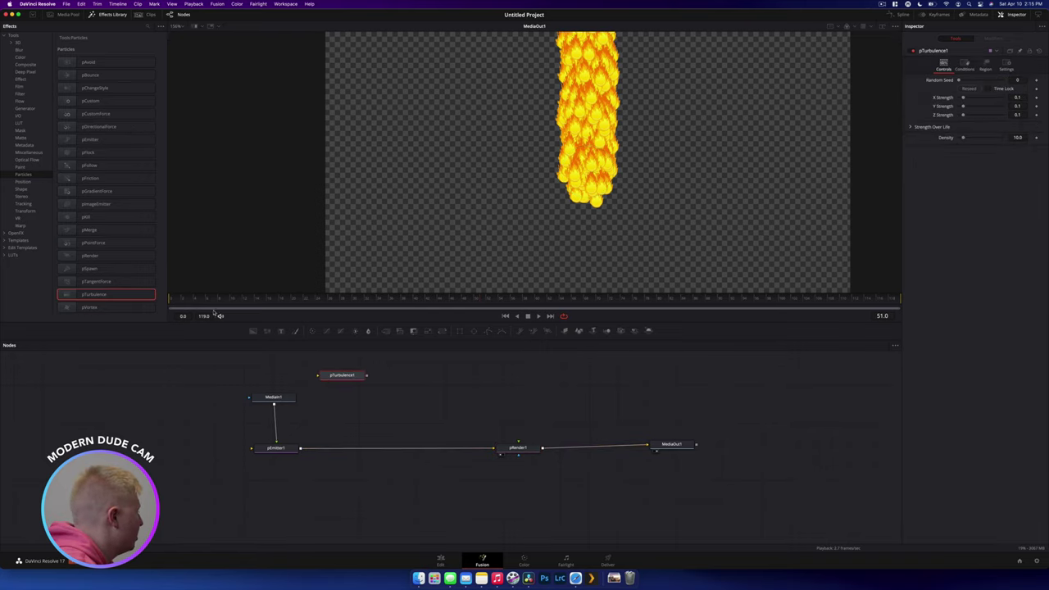
drag(102, 130, 471, 393)
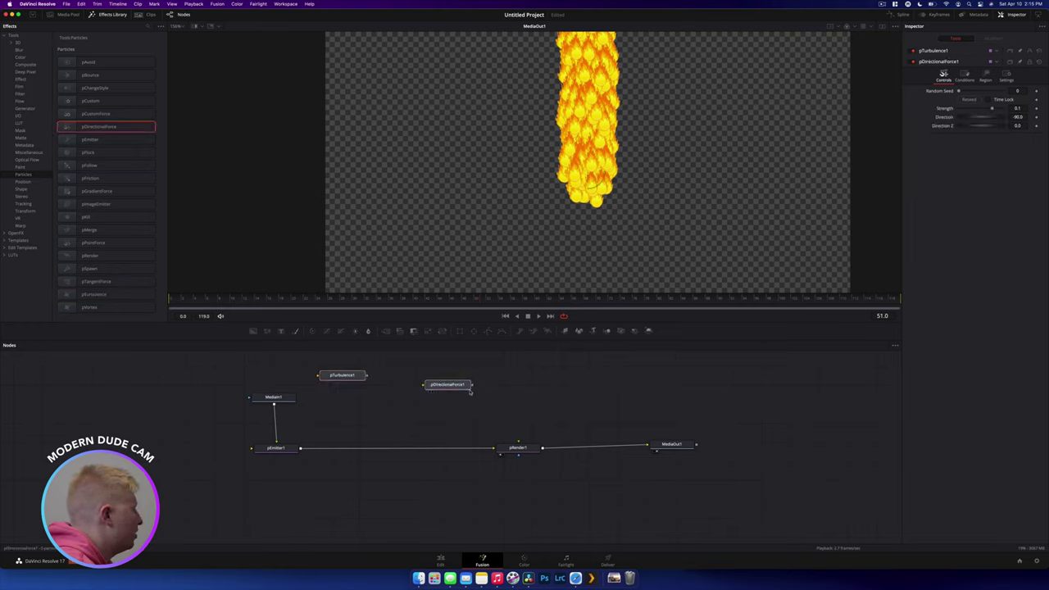
Rearrange the two force nodes and insert pDirectionalForce1 between pEmitter1 and pRender1
mouse_move(342, 375)
mouse_down()
mouse_move(426, 369)
mouse_move(357, 384)
mouse_up()
click(357, 385)
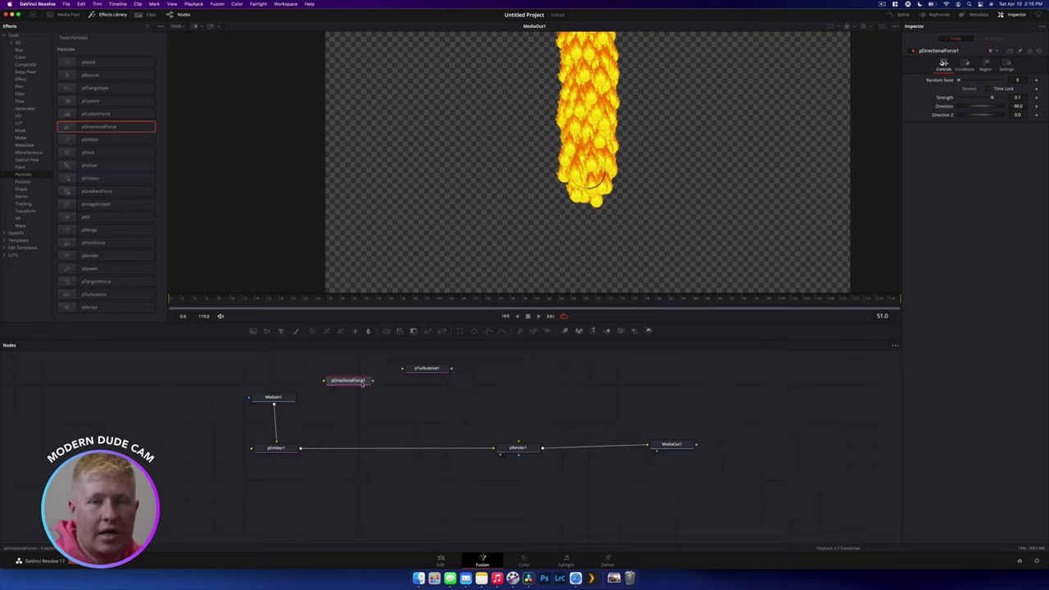
drag(362, 382, 342, 449)
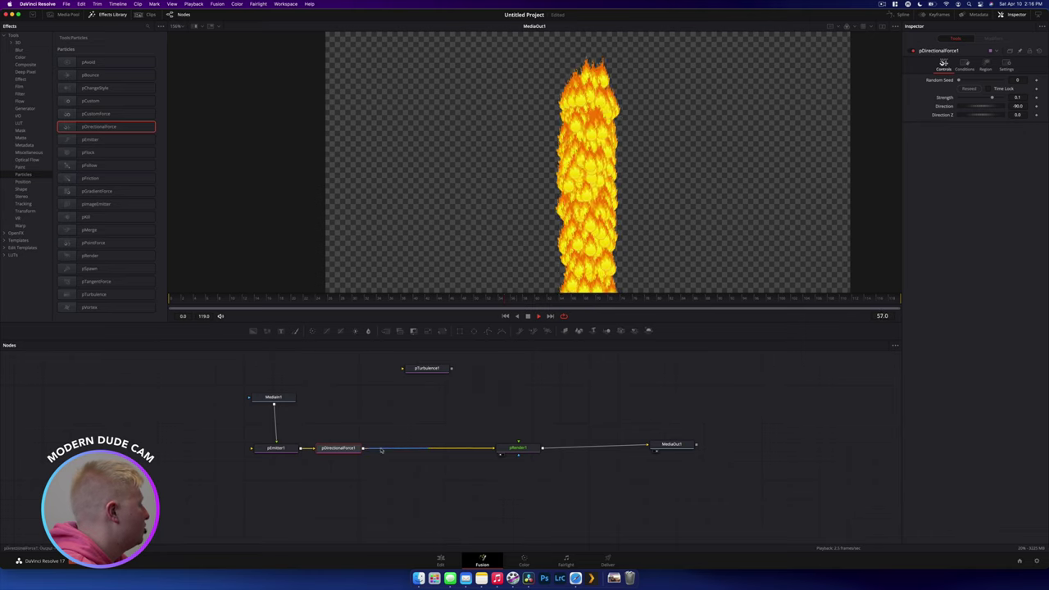
Set pDirectionalForce1's Direction to 45 and play back the particles
click(1014, 107)
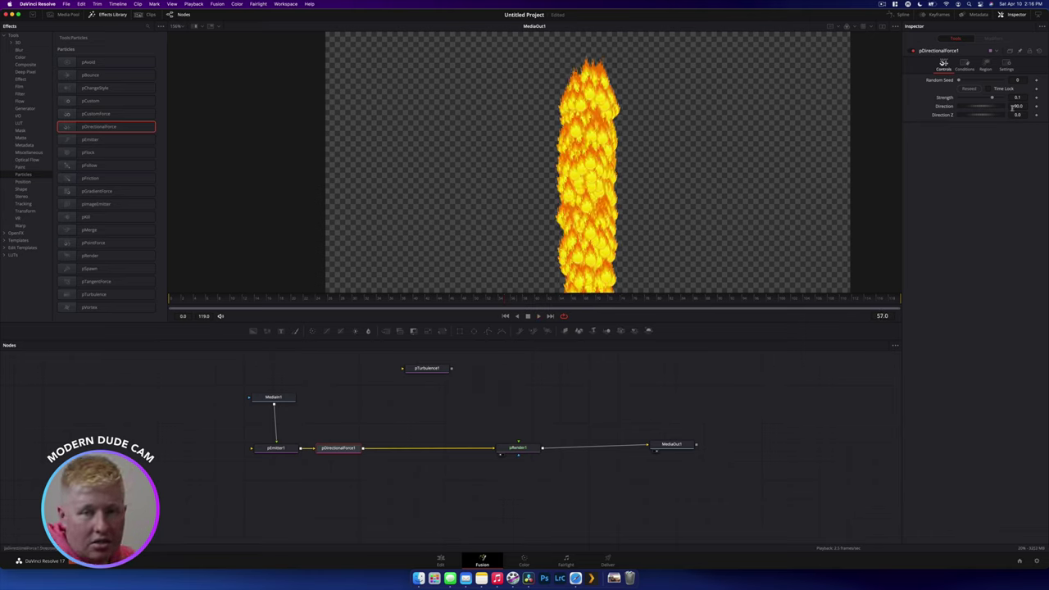
click(1011, 106)
text(45)
key(Tab)
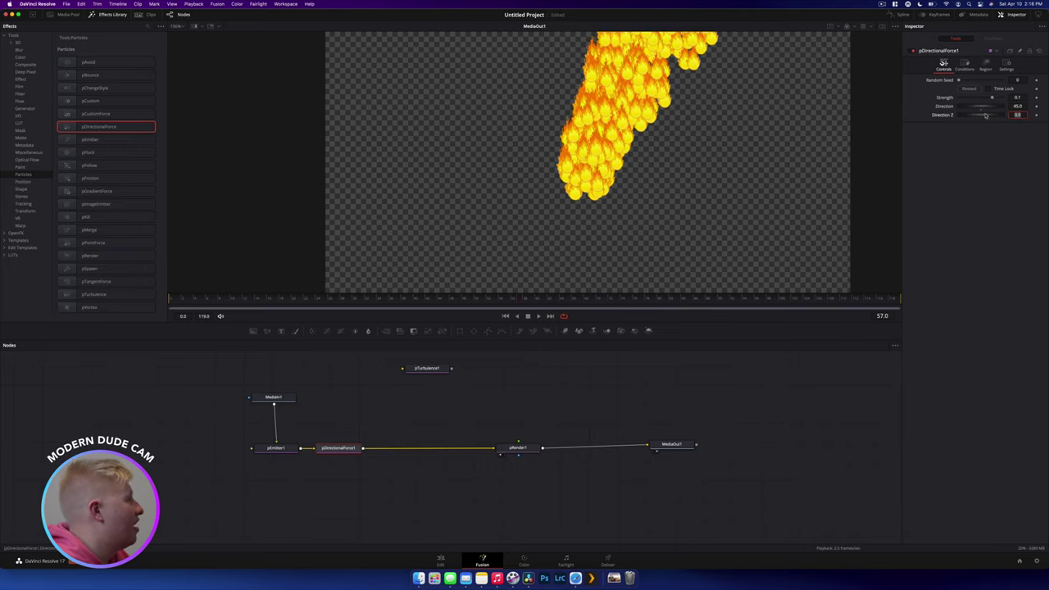
key(Return)
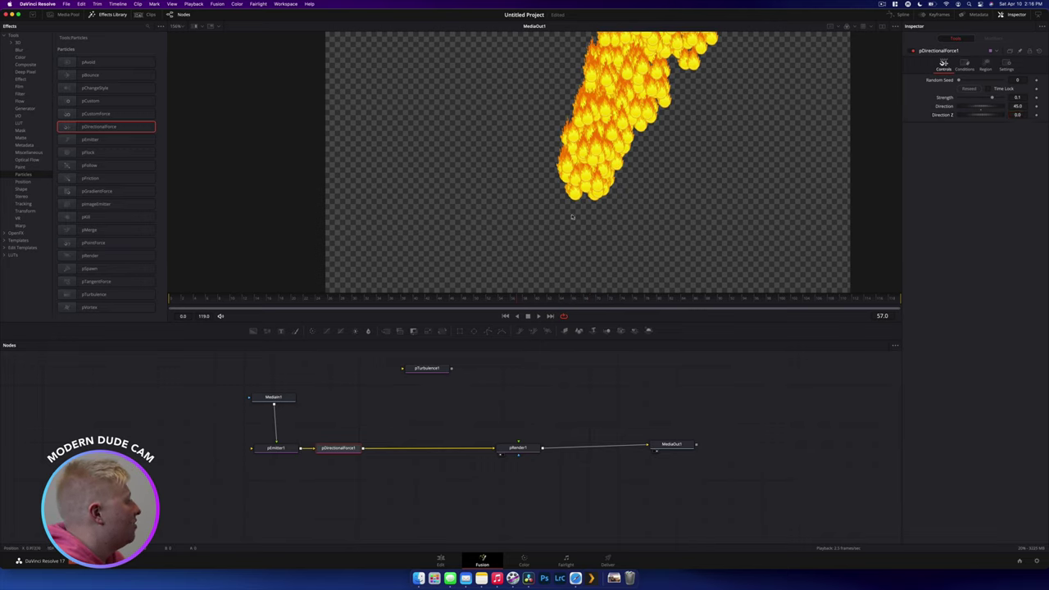
key(space)
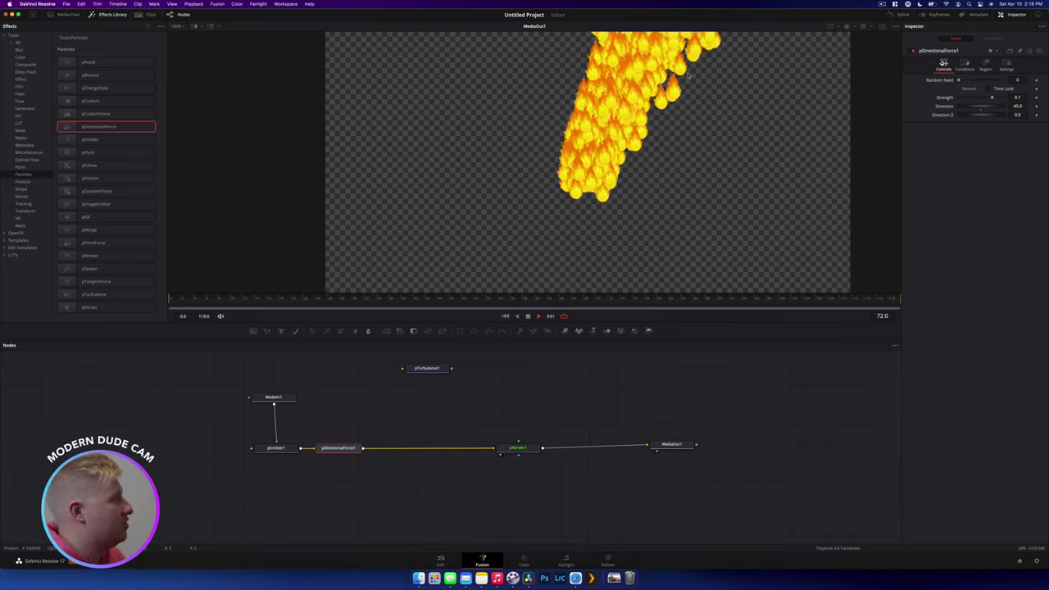
Try a slightly higher Strength on pDirectionalForce1, and a Strength of 0
mouse_move(992, 98)
mouse_down()
mouse_move(977, 99)
mouse_move(996, 98)
mouse_up()
click(1011, 97)
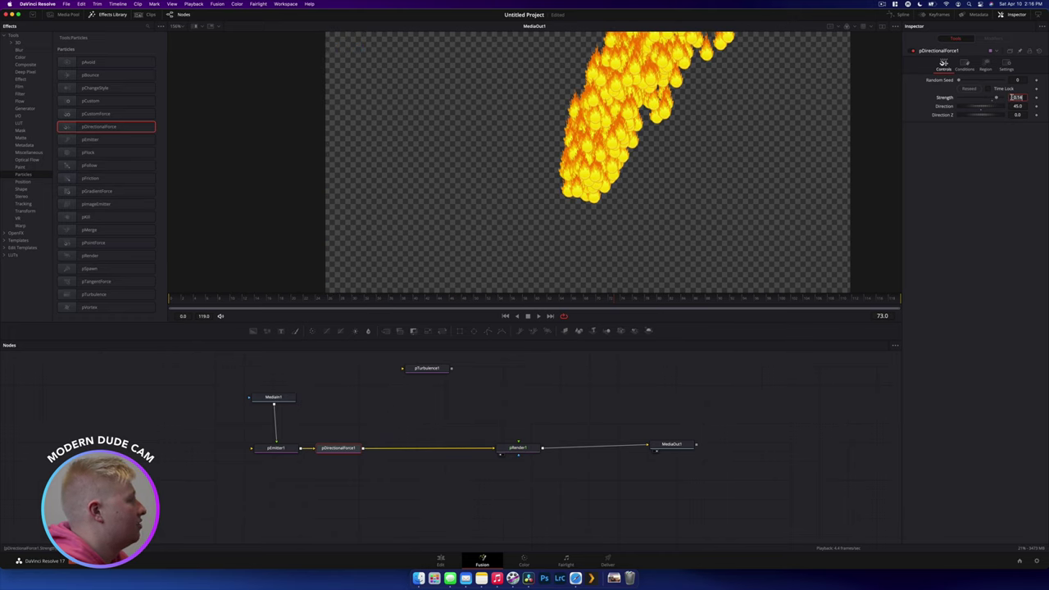
text(0)
key(Tab)
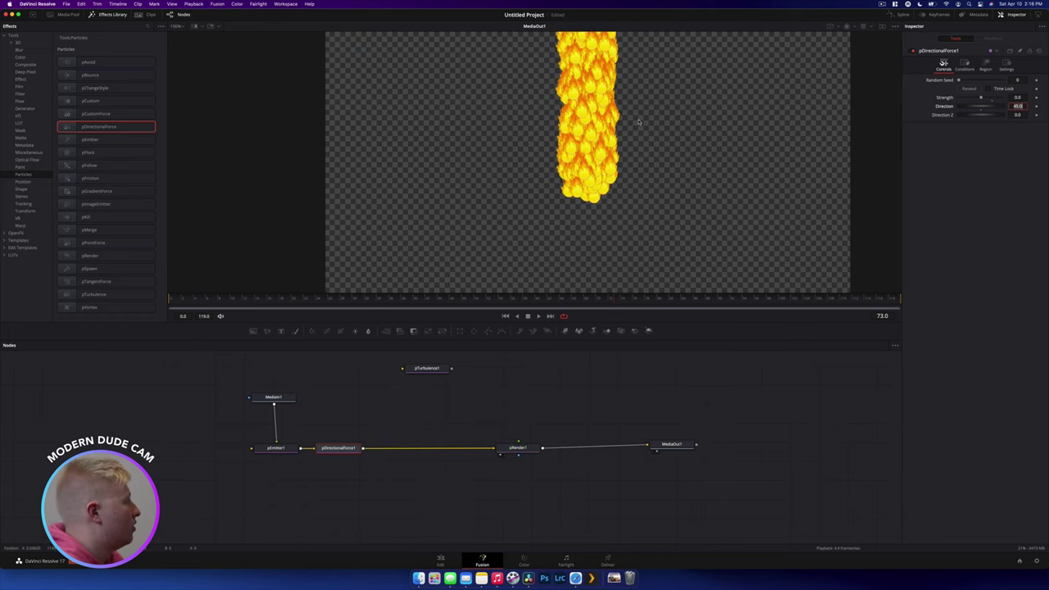
Set pDirectionalForce1's Strength to 0.0003, play back the particles, and set Direction Z to about 31.3
click(1023, 98)
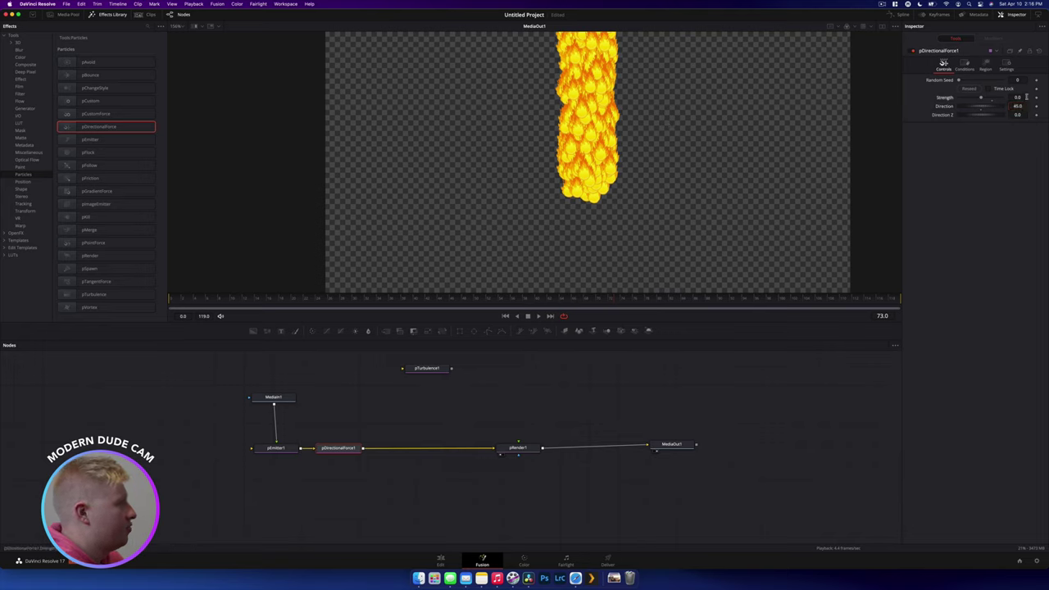
text(0.0003)
key(Return)
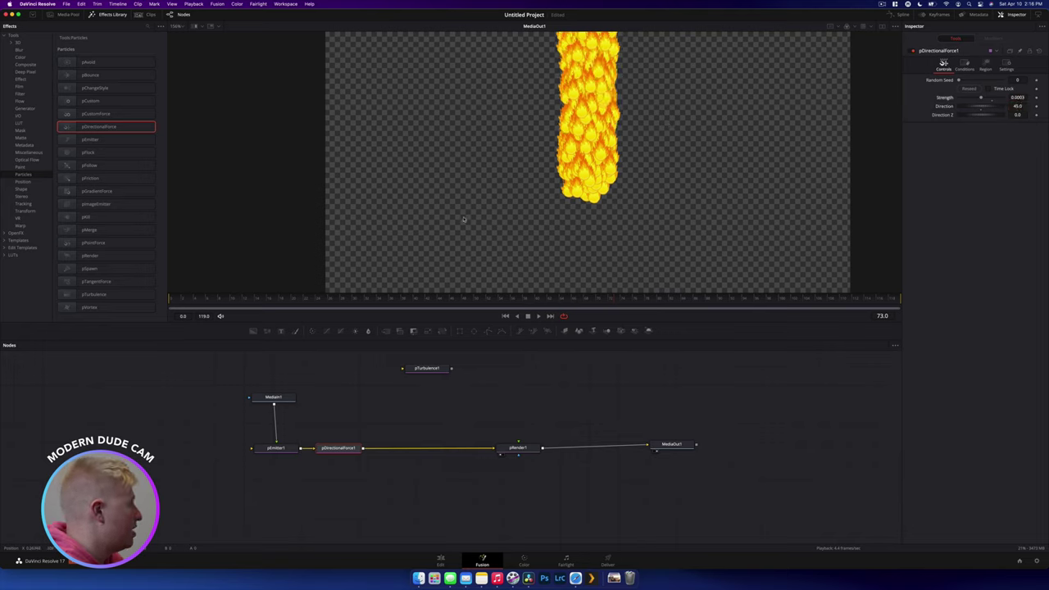
key(space)
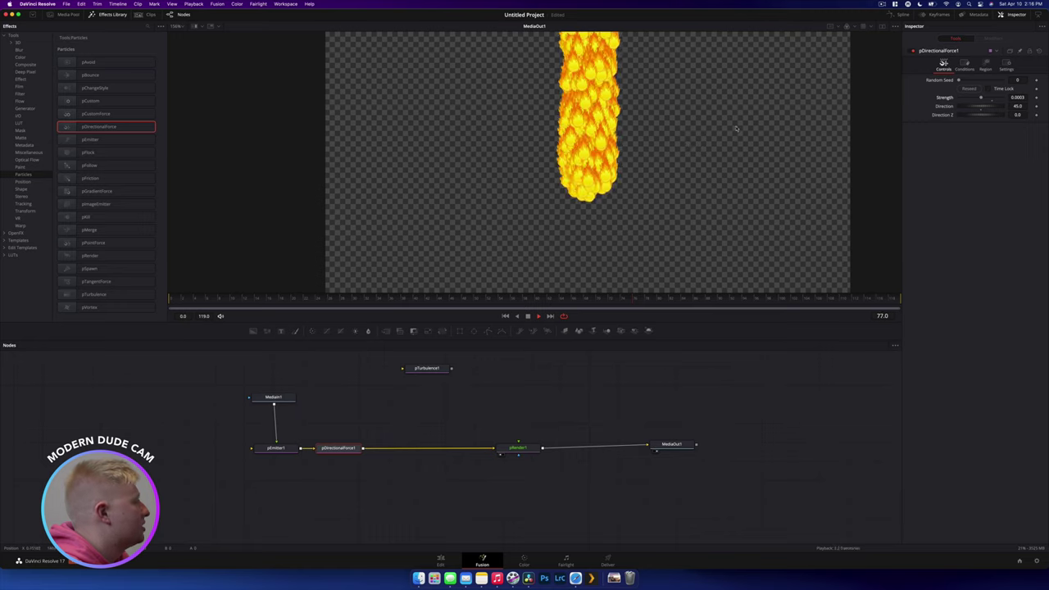
drag(981, 115, 993, 117)
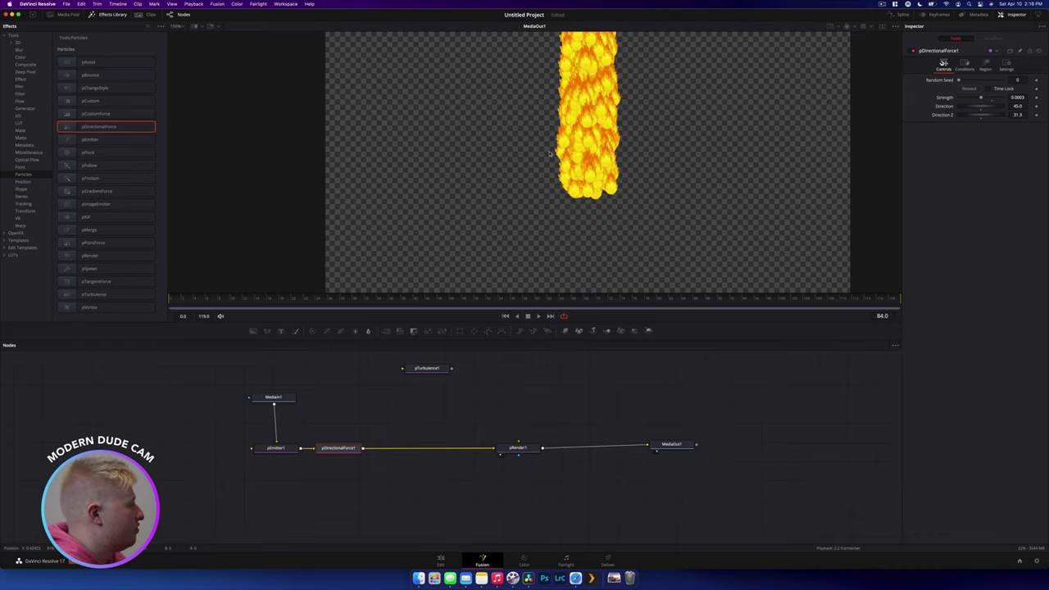
Set pEmitter1's Velocity to 0
click(275, 448)
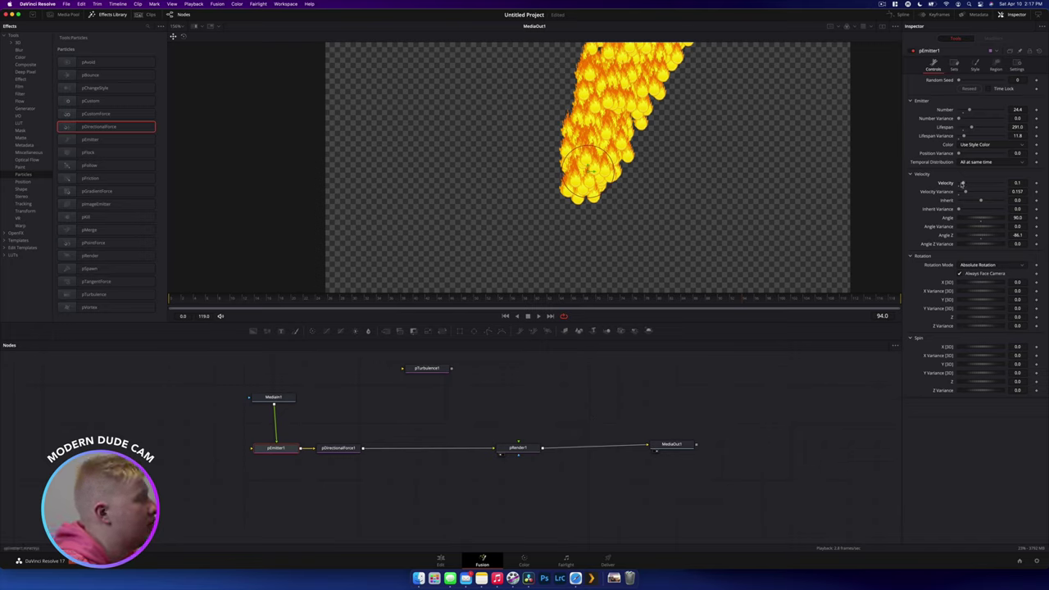
drag(965, 185, 957, 185)
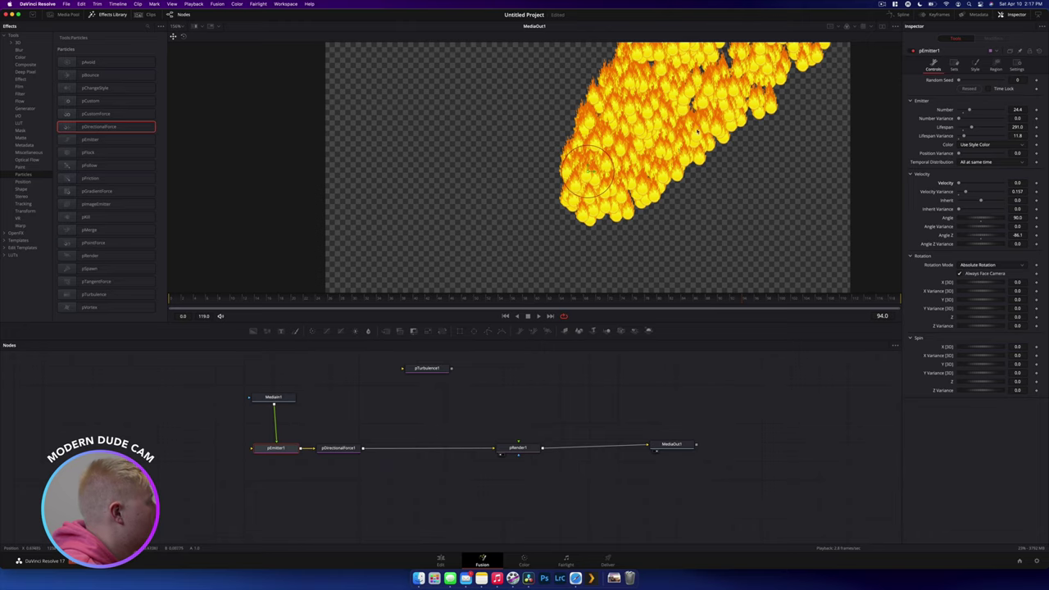
Set pEmitter1's Velocity to about 0.094
key(space)
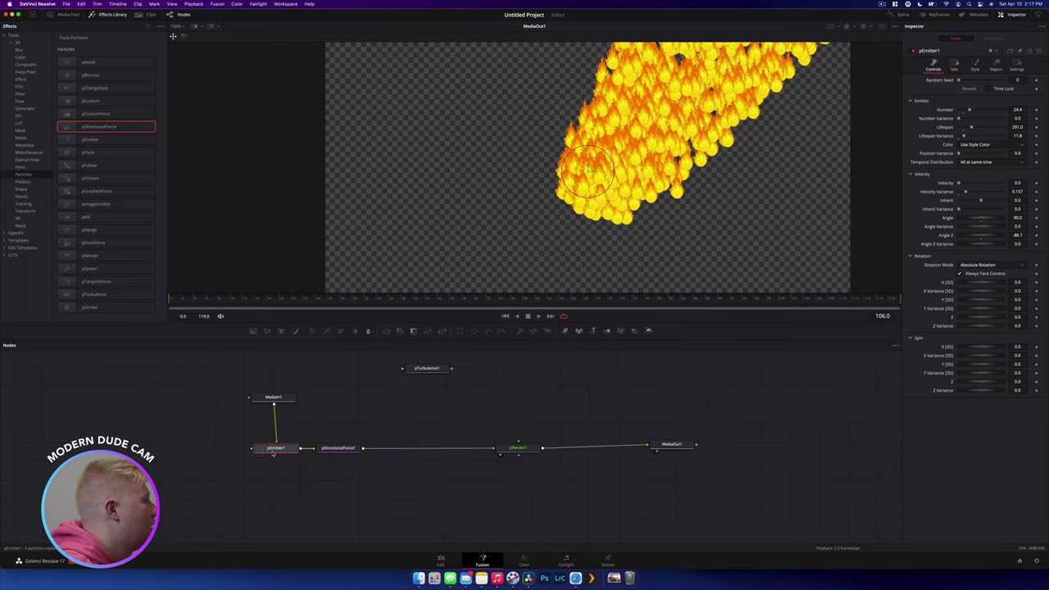
click(968, 185)
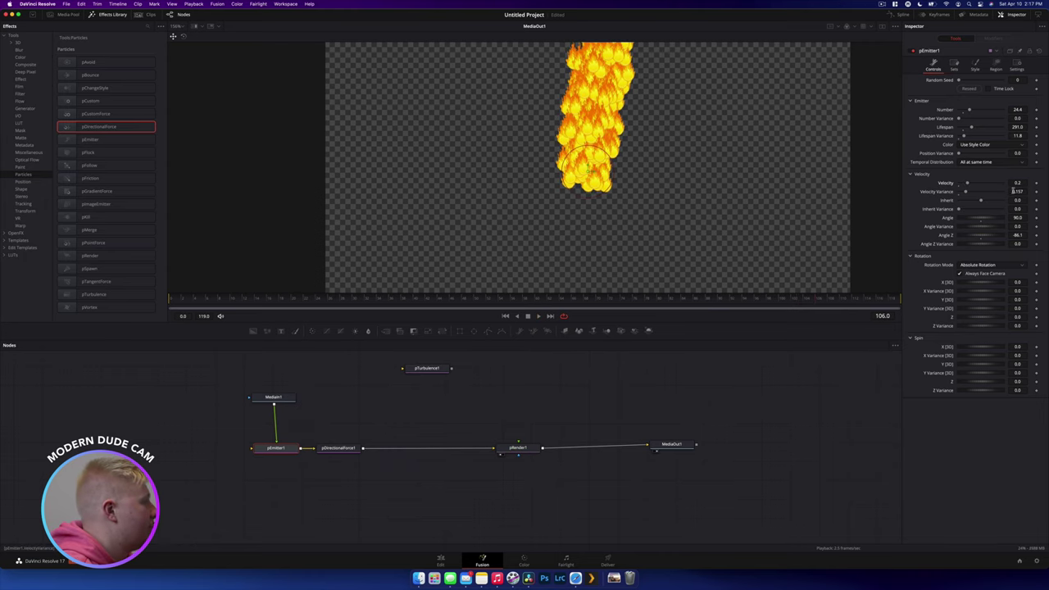
drag(967, 185, 962, 185)
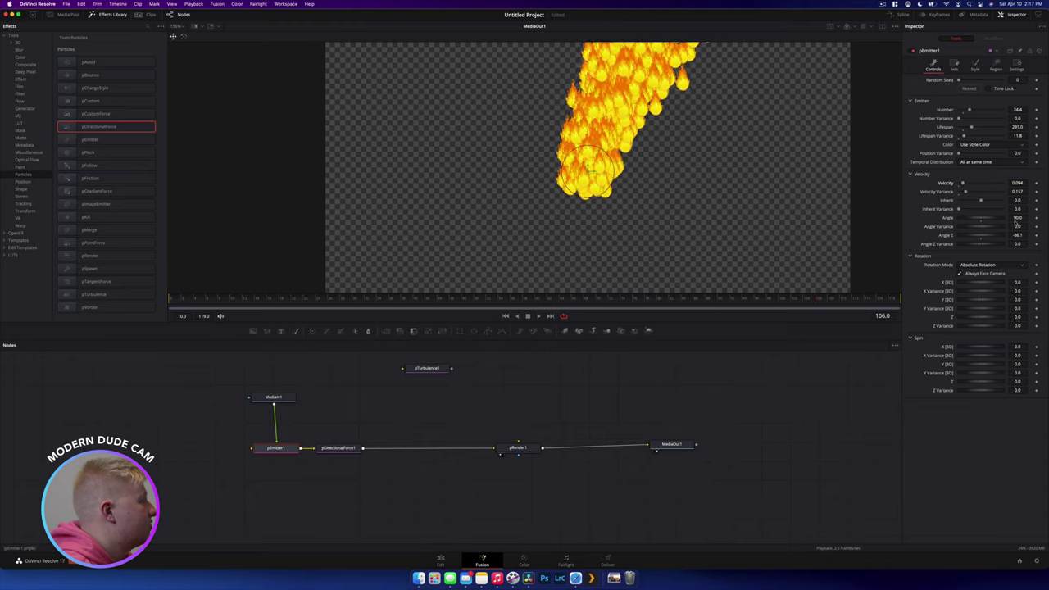
Set pEmitter1's velocity Angle to 180 and play back the particles from frame 36
click(1015, 218)
text(180)
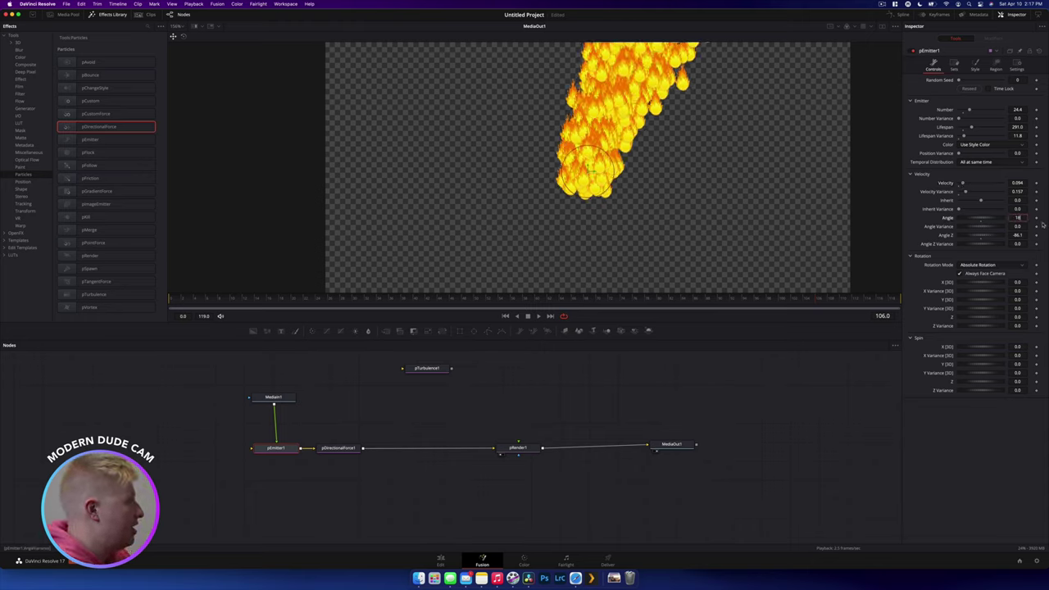
key(Tab)
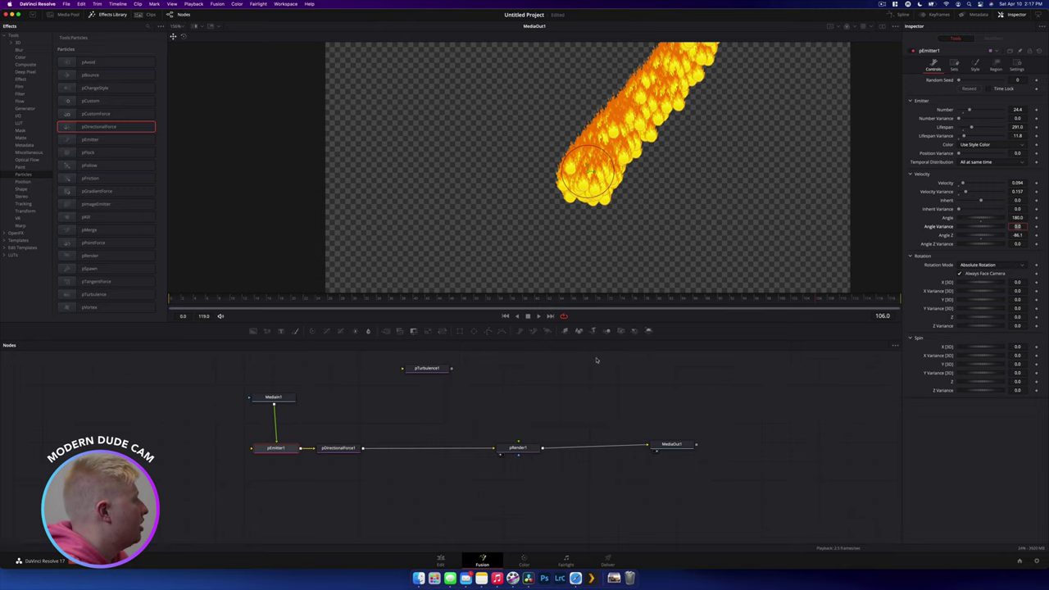
click(380, 301)
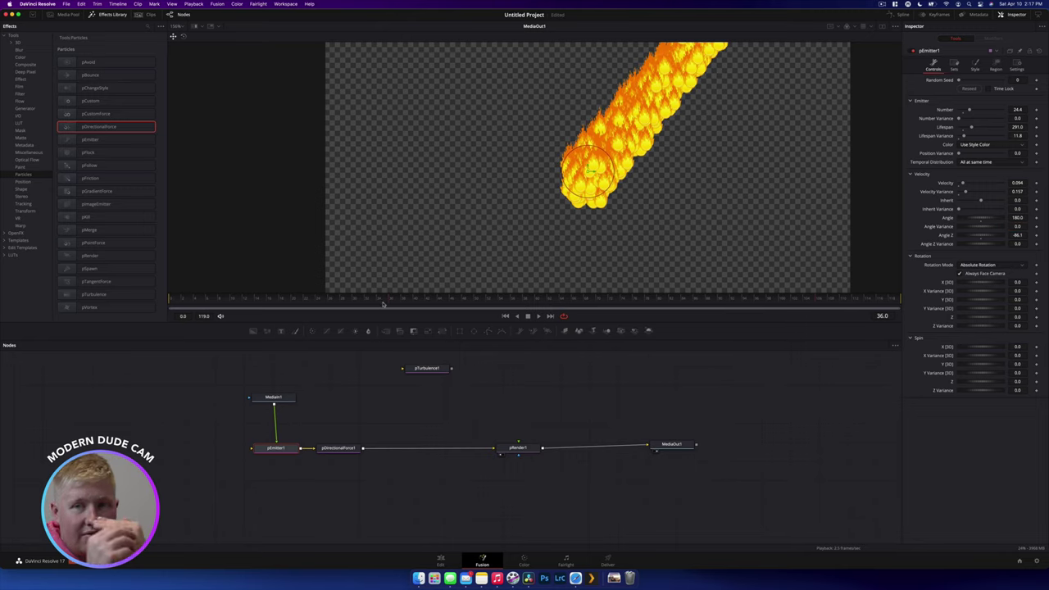
key(space)
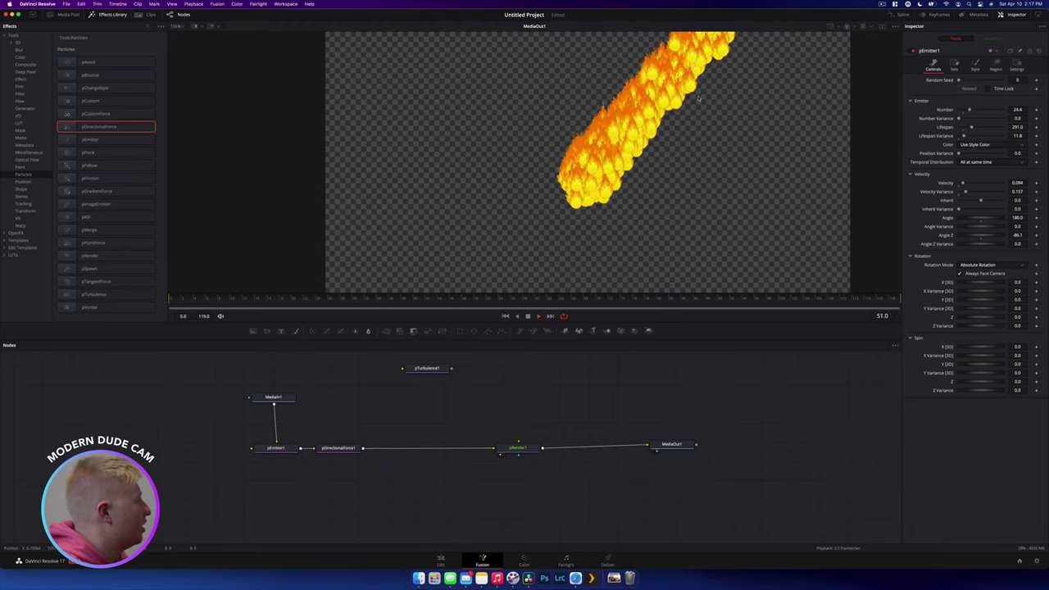
Make room ahead of pRender1 and MediaOut1, and insert pTurbulence1 between pDirectionalForce1 and pRender1
drag(516, 423, 729, 449)
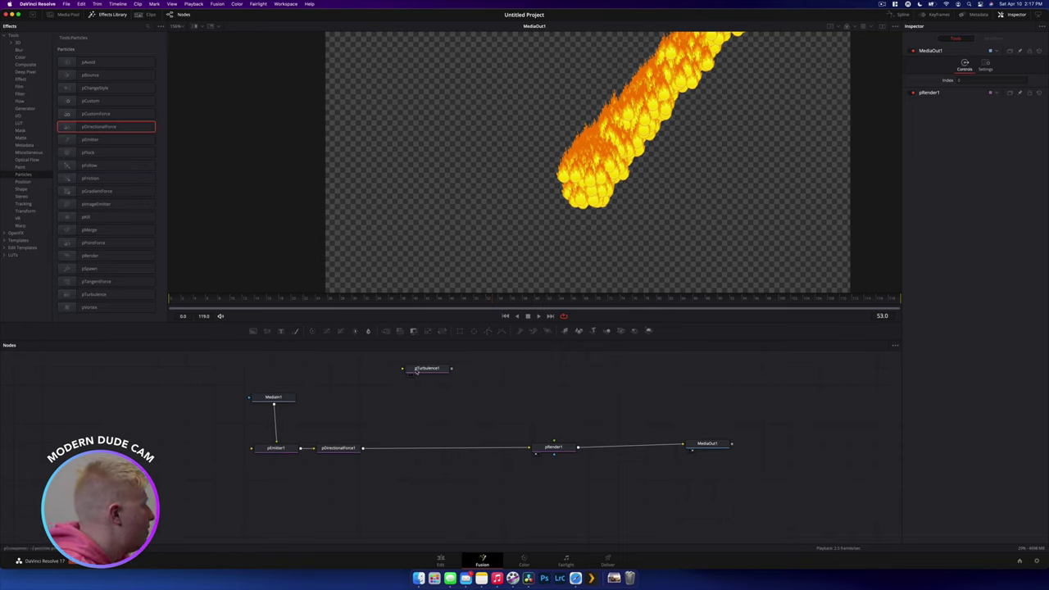
drag(422, 371, 431, 431)
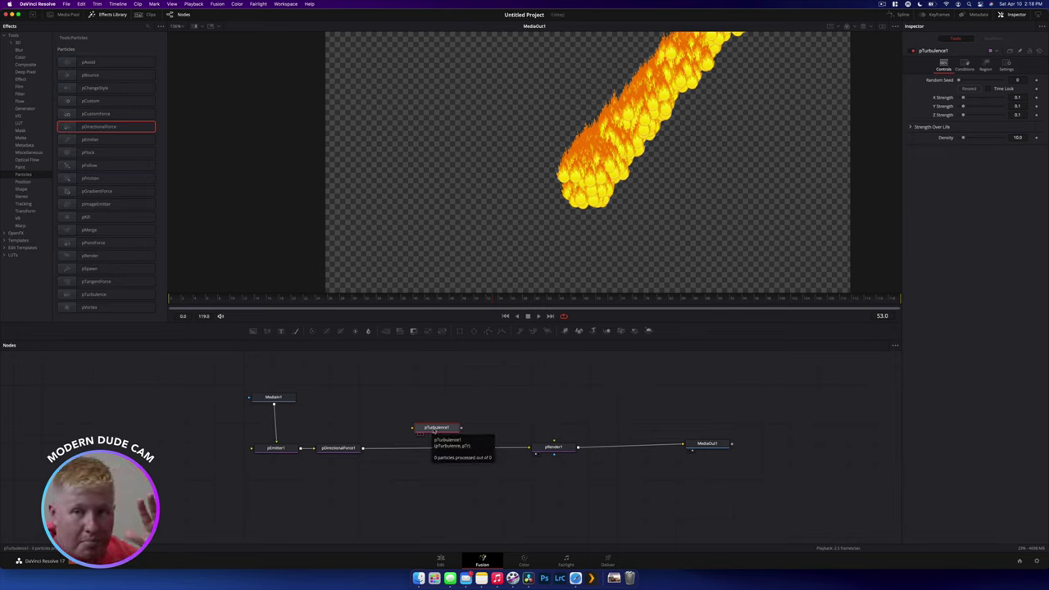
mouse_move(435, 432)
mouse_down()
mouse_move(434, 419)
mouse_move(435, 447)
mouse_up()
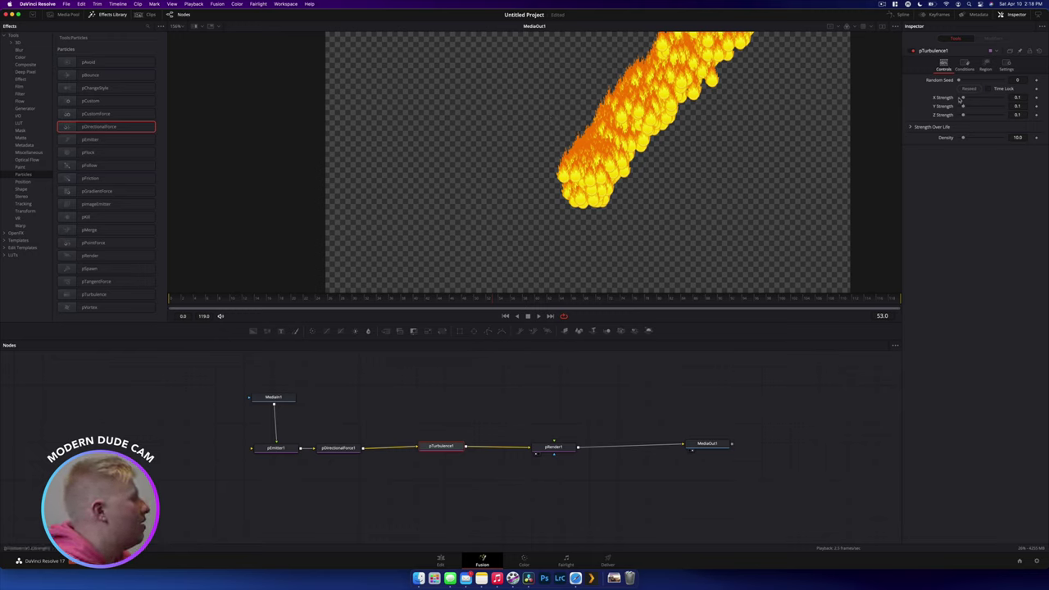
Set pTurbulence1's X Strength to about 0.213 and Y Strength to about 0.465, playing back the particles to check the effect
drag(962, 97, 965, 98)
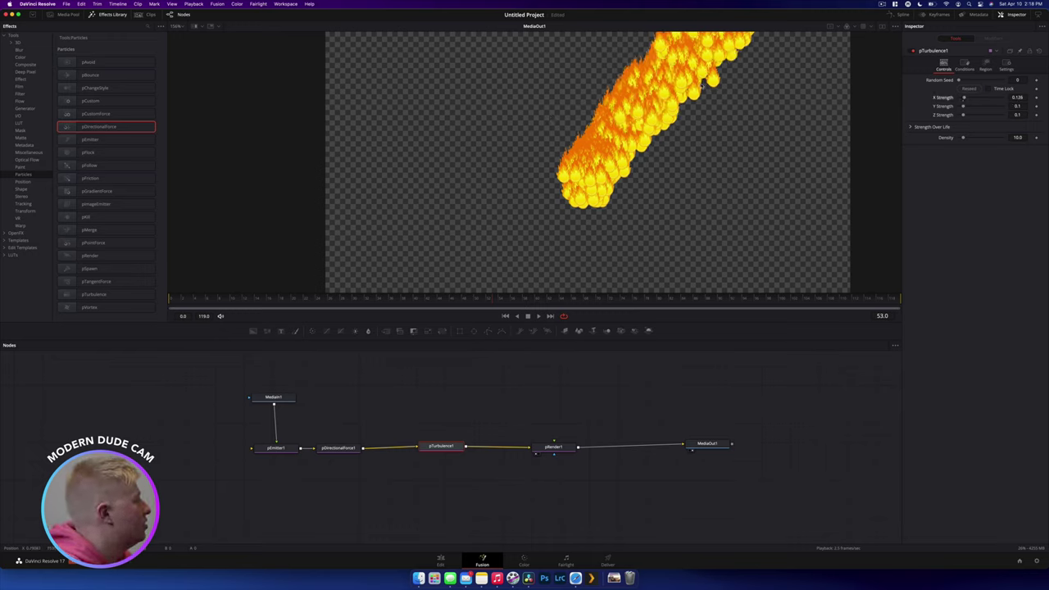
drag(963, 98, 965, 105)
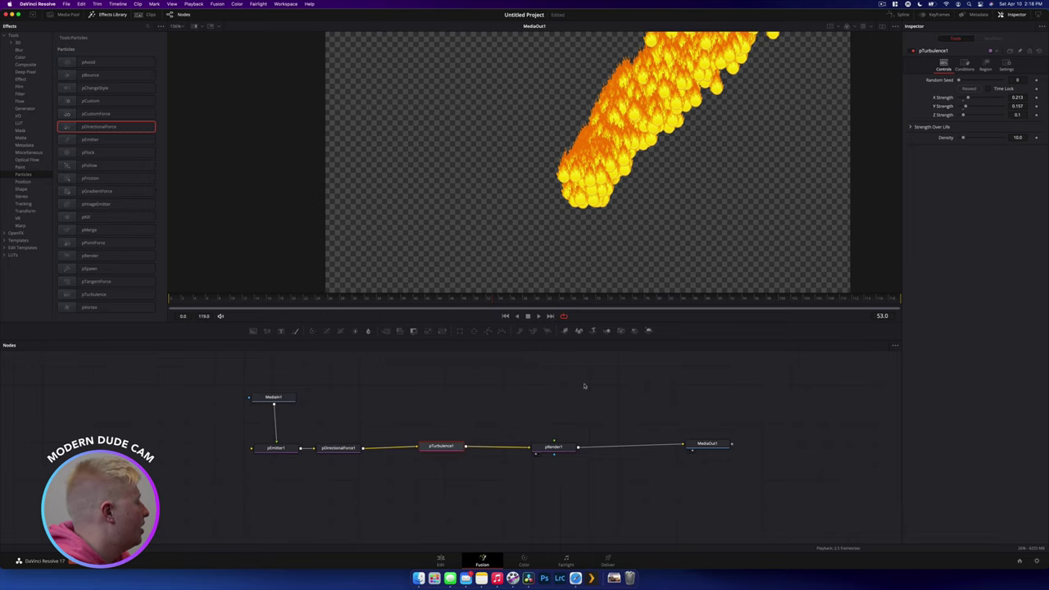
key(space)
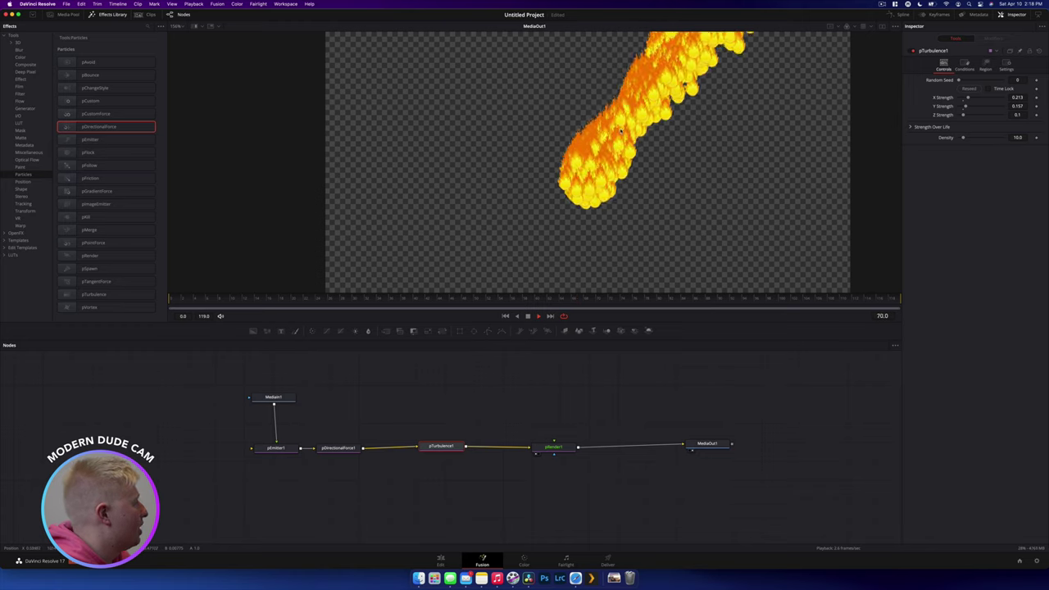
key(space)
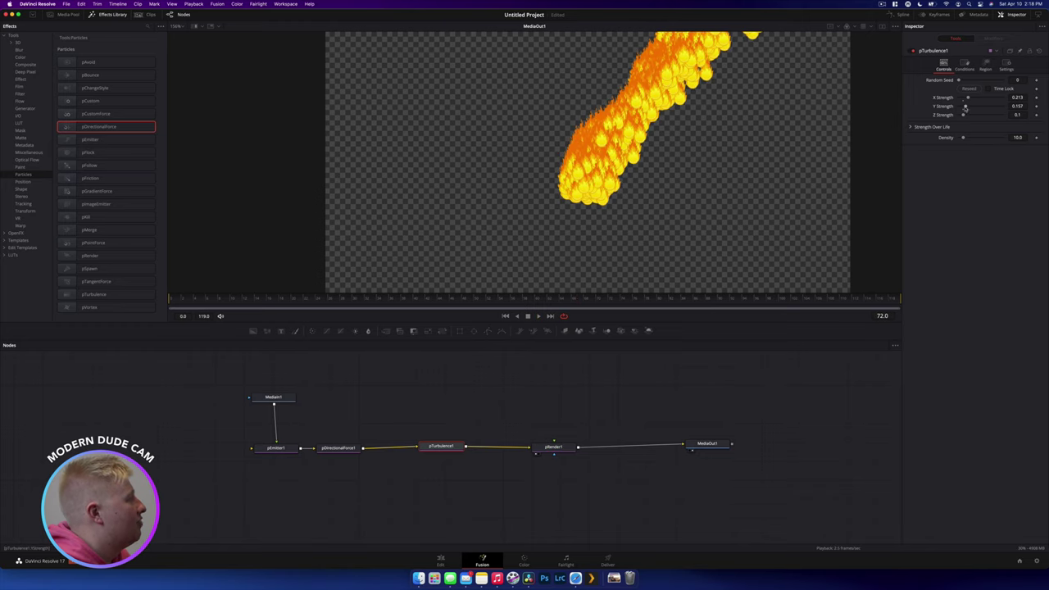
drag(967, 107, 979, 106)
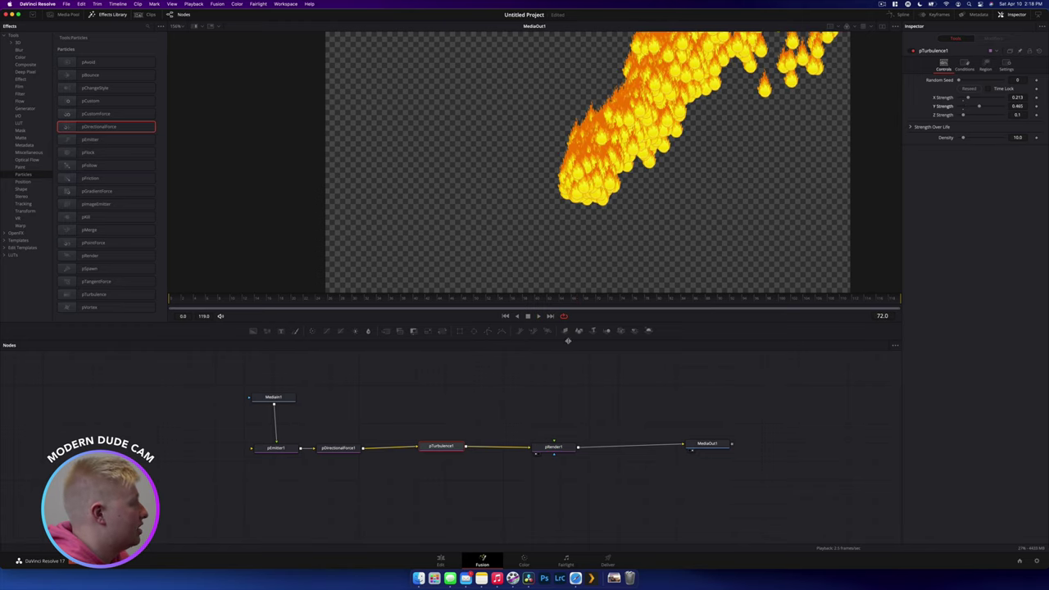
key(space)
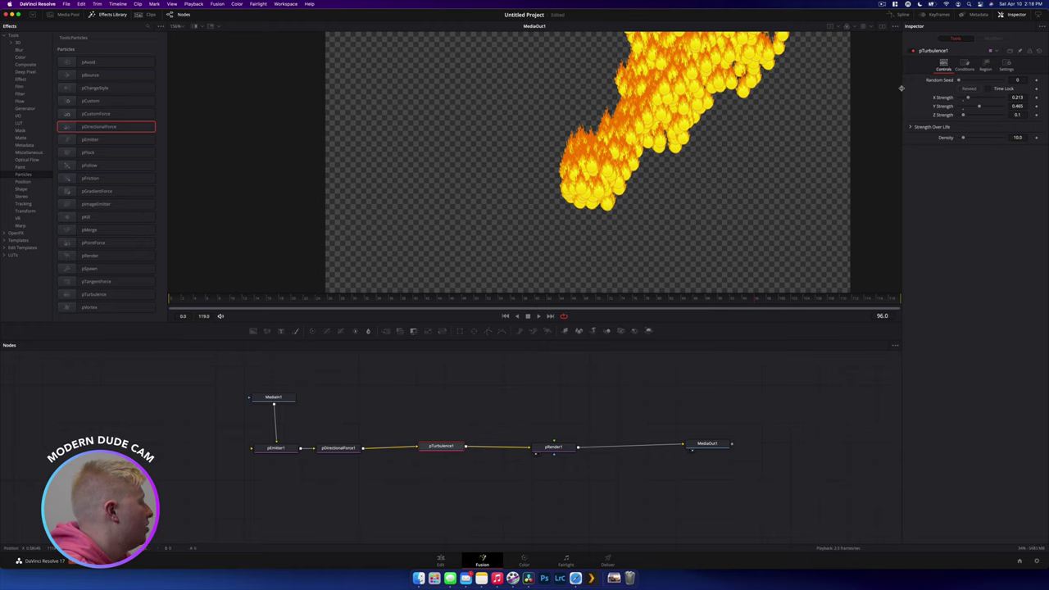
Set pEmitter1's Rotation Z to about -36.5
click(272, 448)
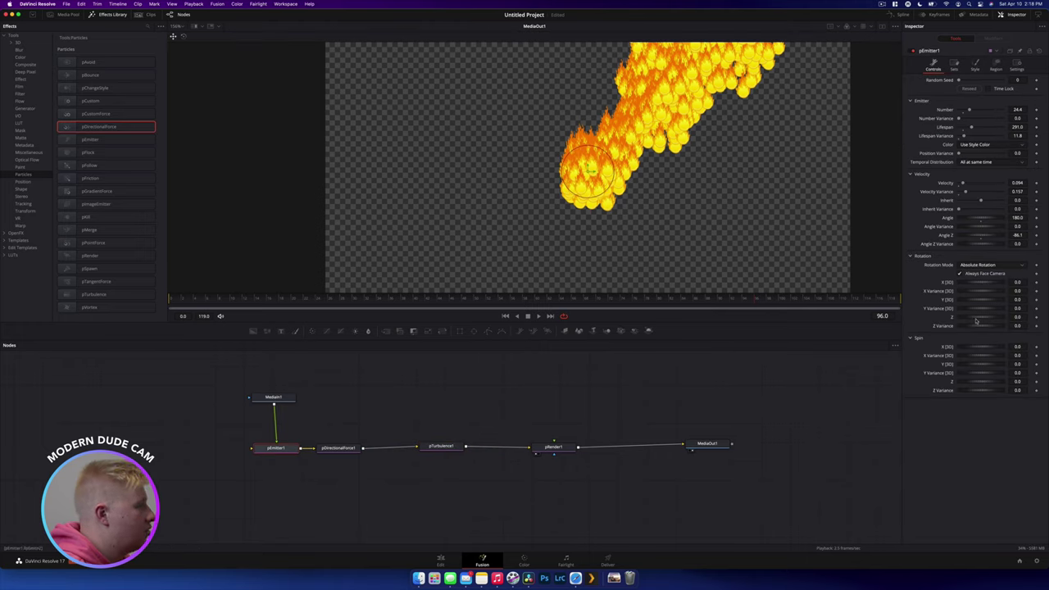
drag(981, 318, 974, 321)
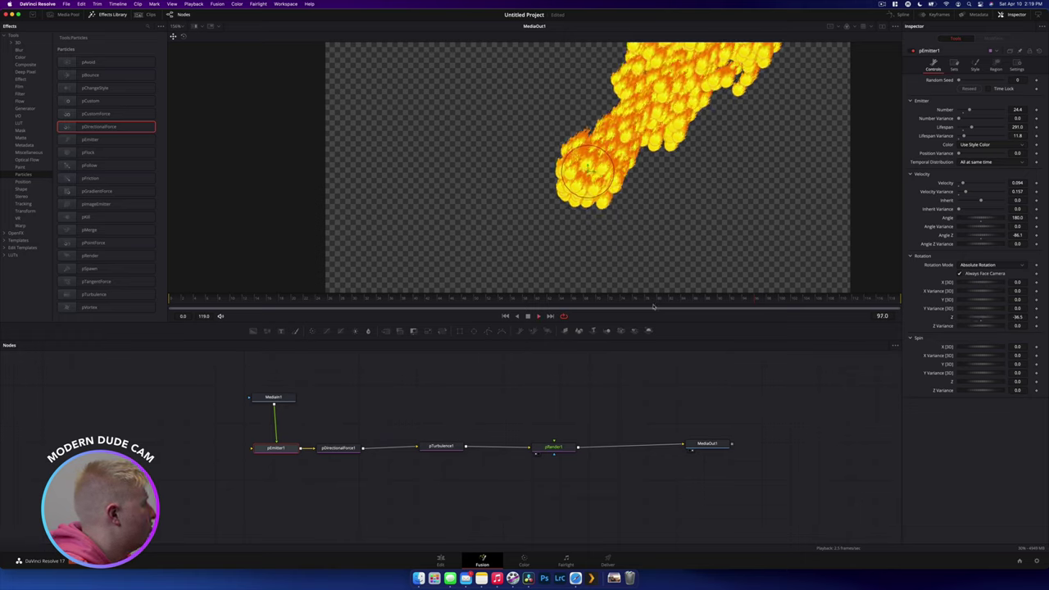
Insert a pBounce node between pTurbulence1 and pRender1, set its Elasticity to about 0.646, and reposition its bounce line below the emitter
click(101, 77)
drag(101, 77, 495, 448)
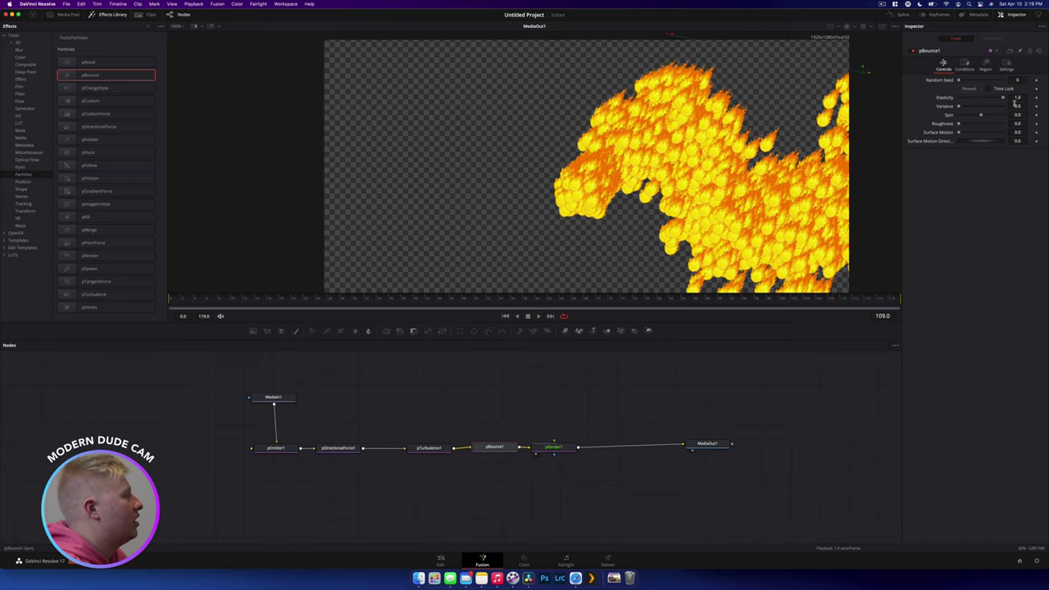
drag(1014, 102, 976, 108)
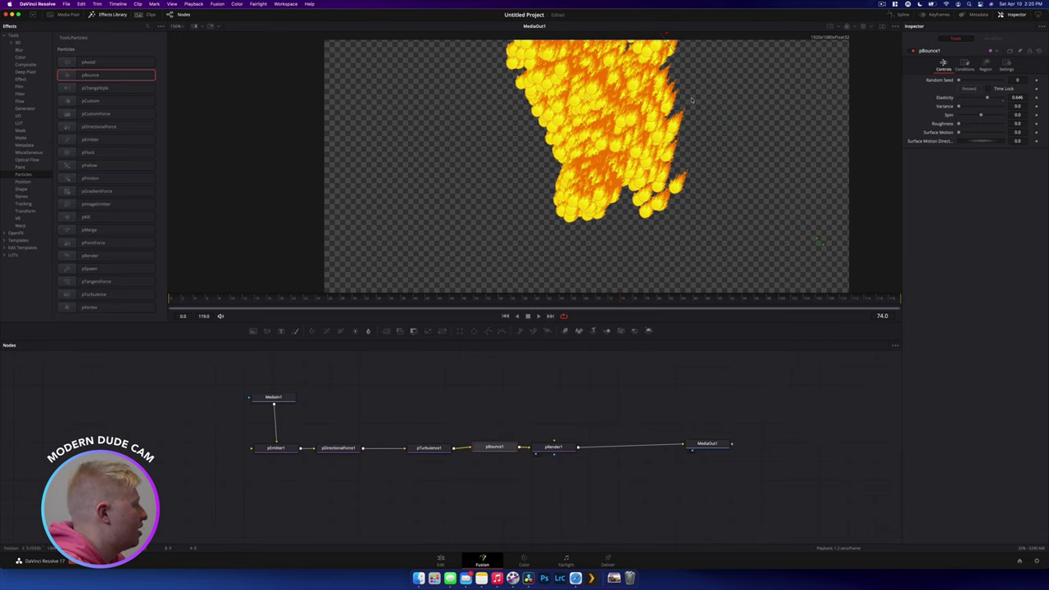
right_click(559, 179)
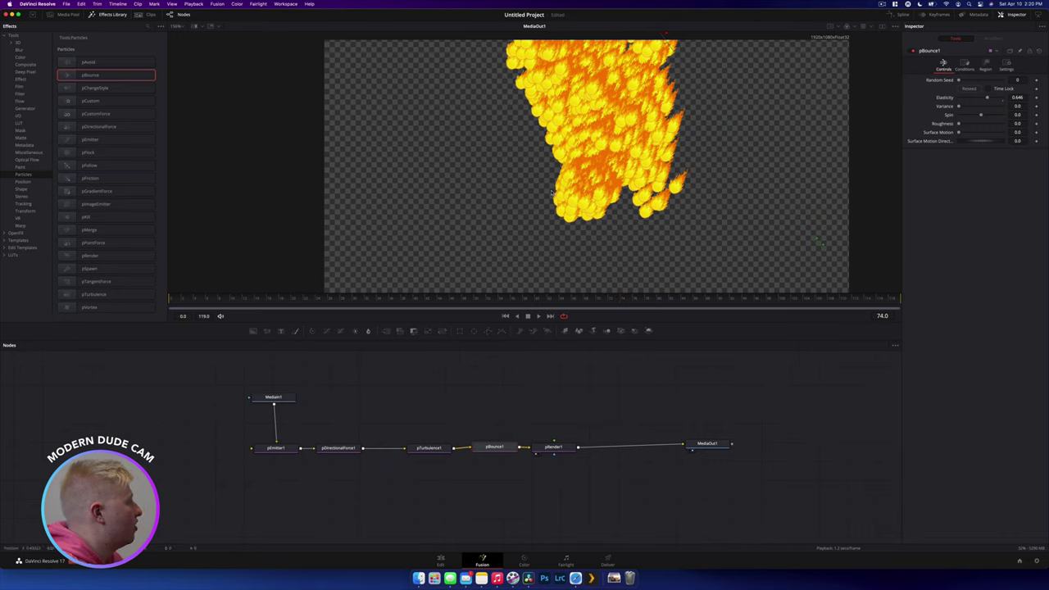
click(587, 358)
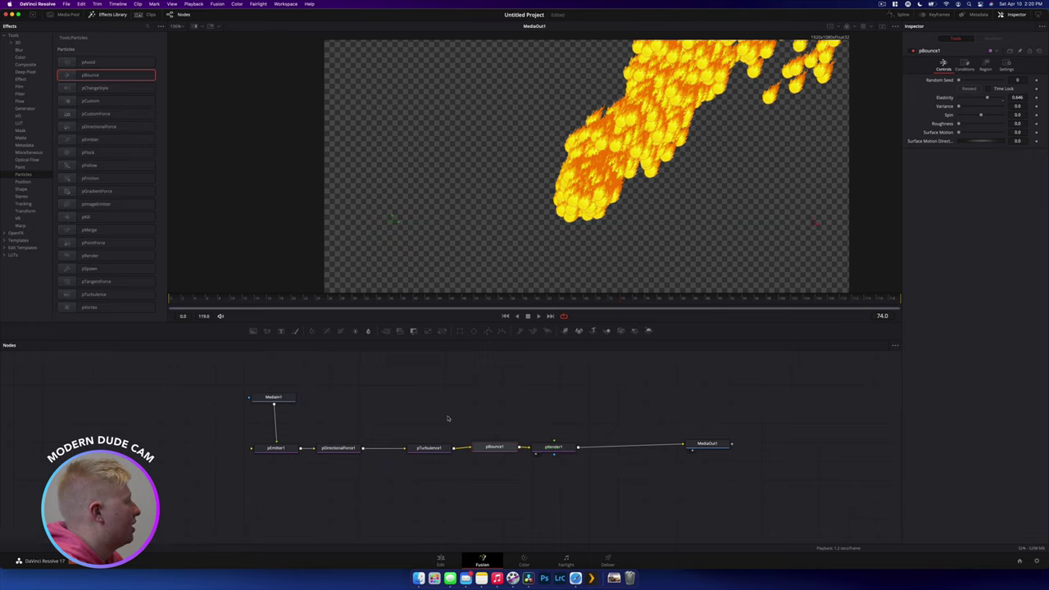
Try a Velocity of -1 on pEmitter1 and play back the particles
click(276, 449)
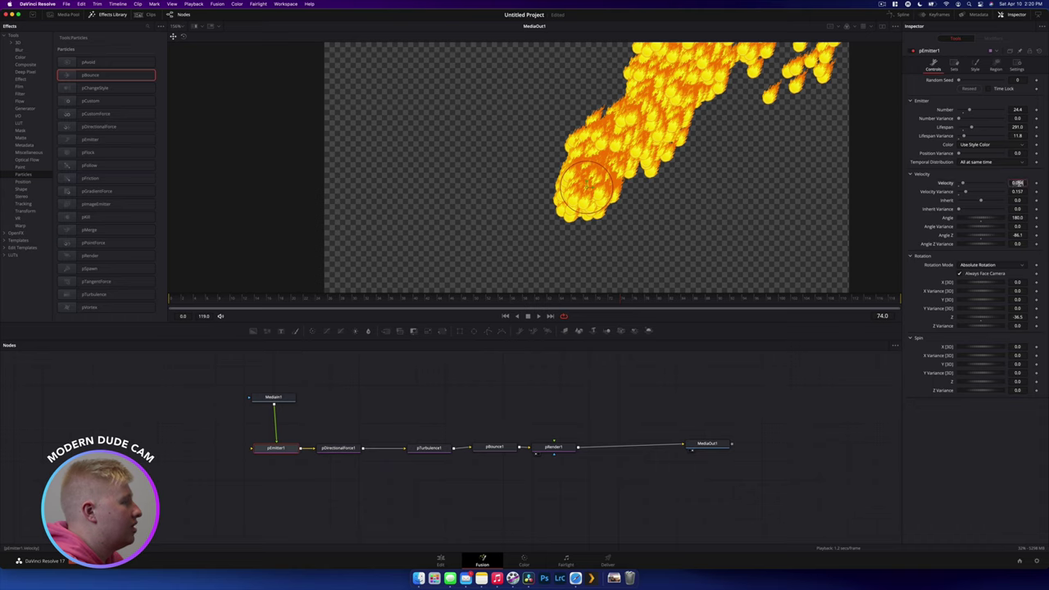
text(1)
key(Tab)
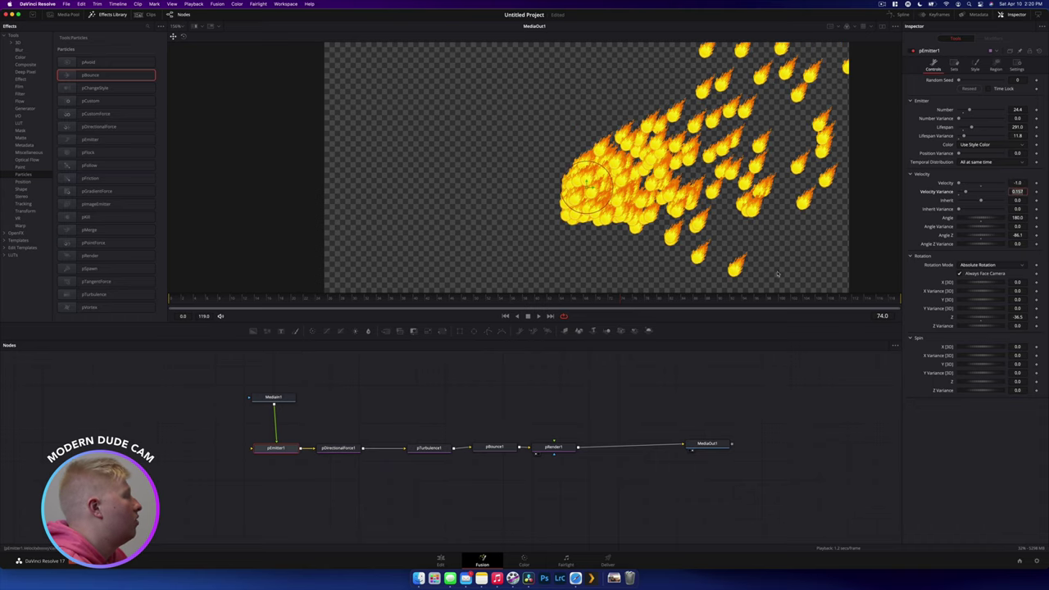
key(shift+Tab)
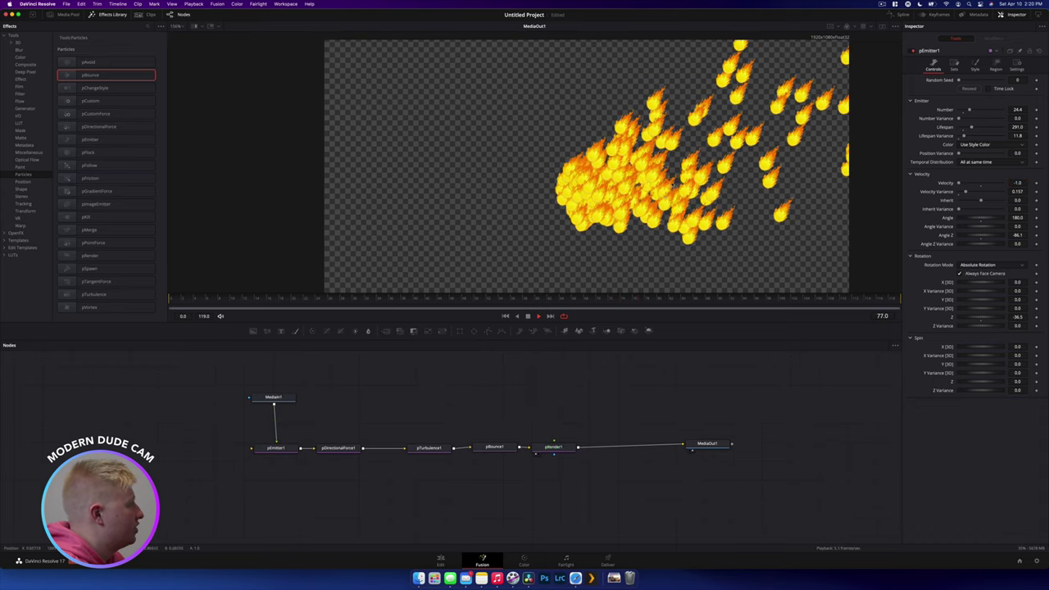
Try an Elasticity of 1.0 on pBounce1, and delete the node
click(503, 448)
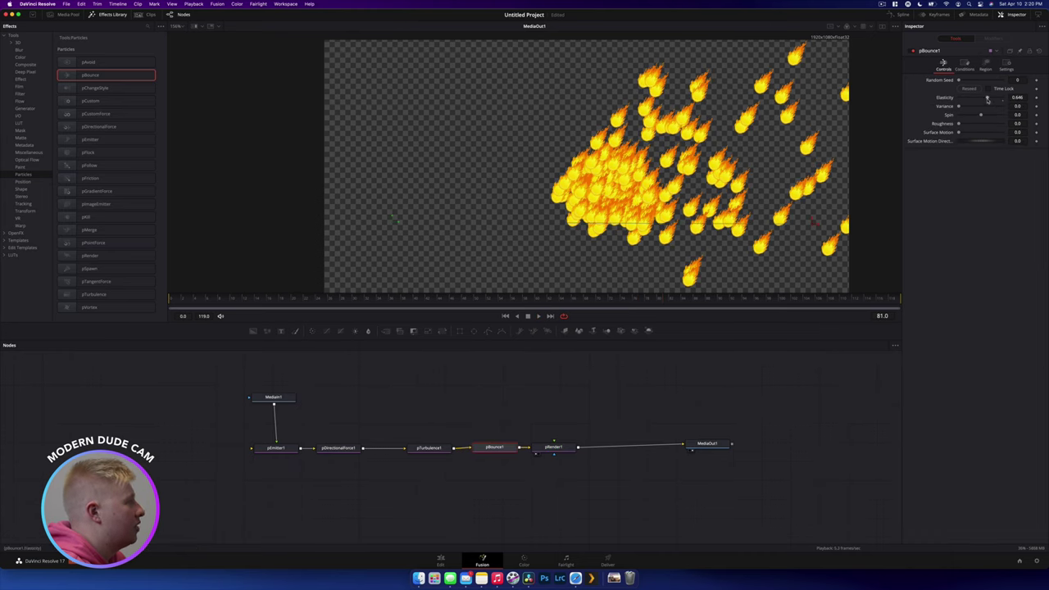
drag(987, 99, 1002, 98)
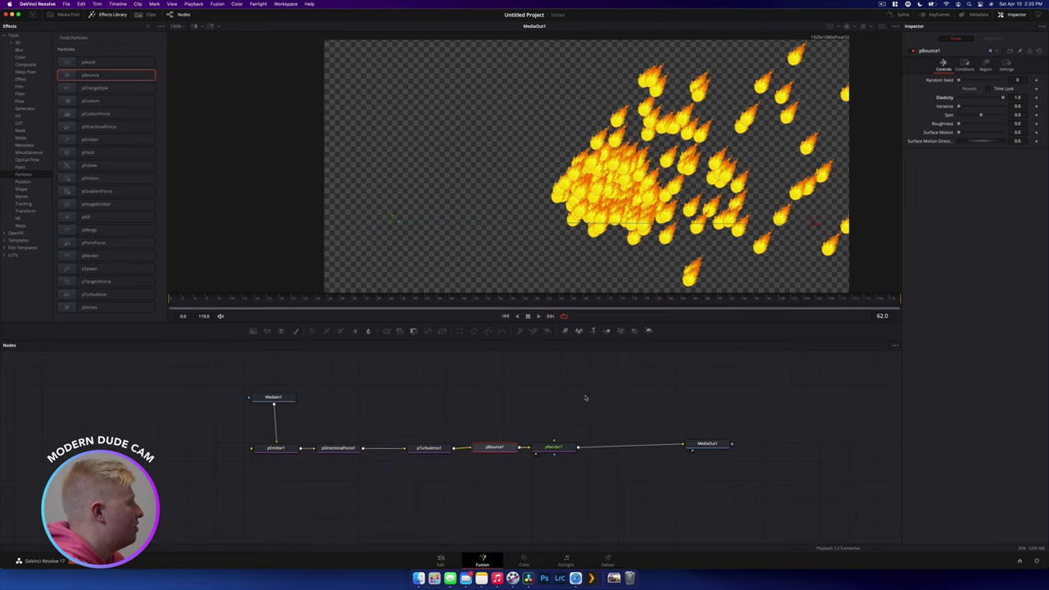
key(Delete)
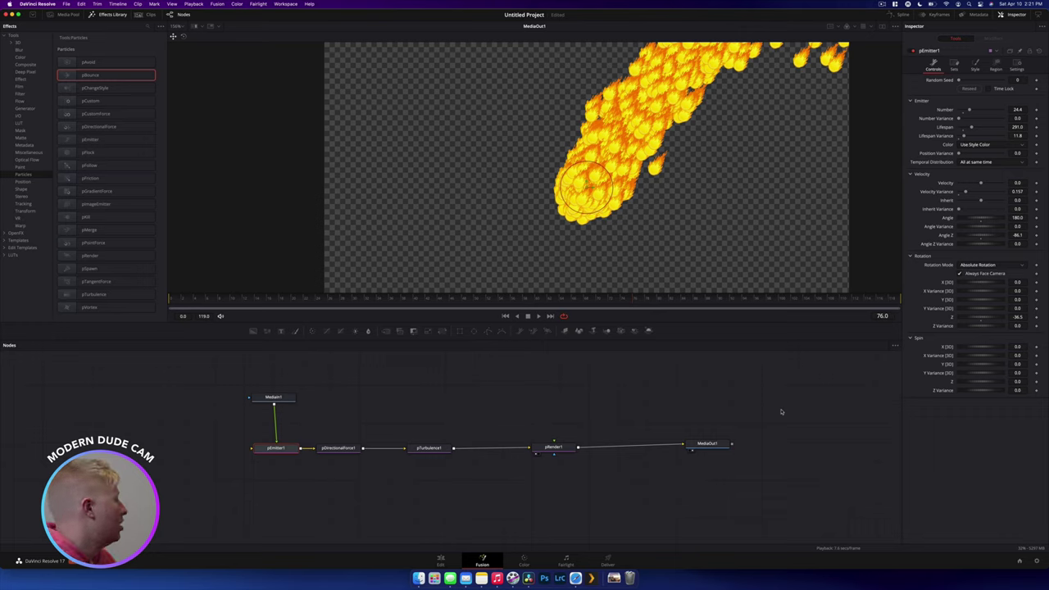
Delete the pDirectionalForce1, pTurbulence1 and MediaIn1 nodes
drag(329, 428, 453, 496)
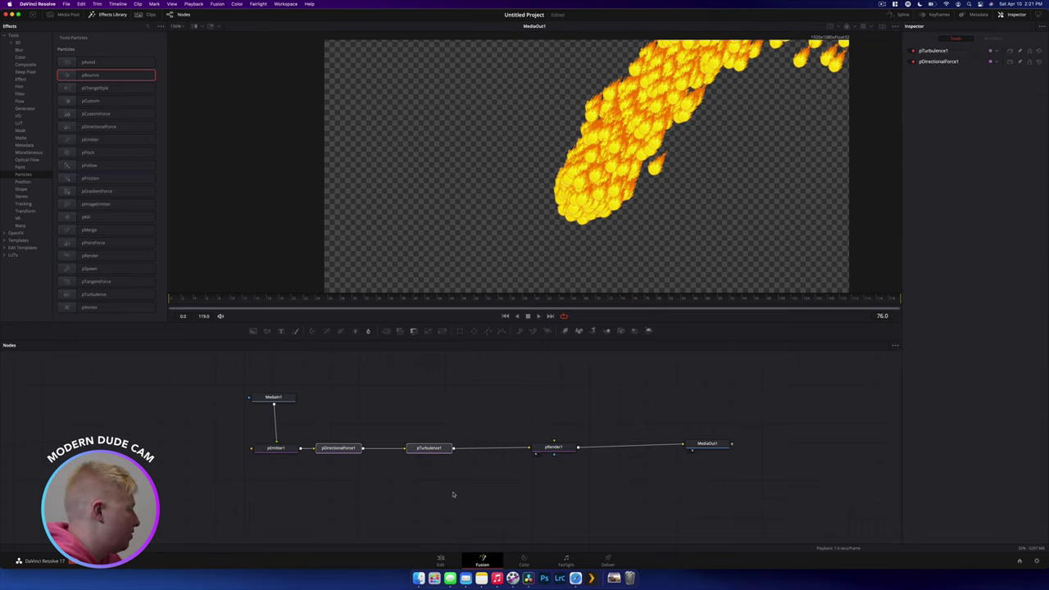
key(Delete)
click(273, 397)
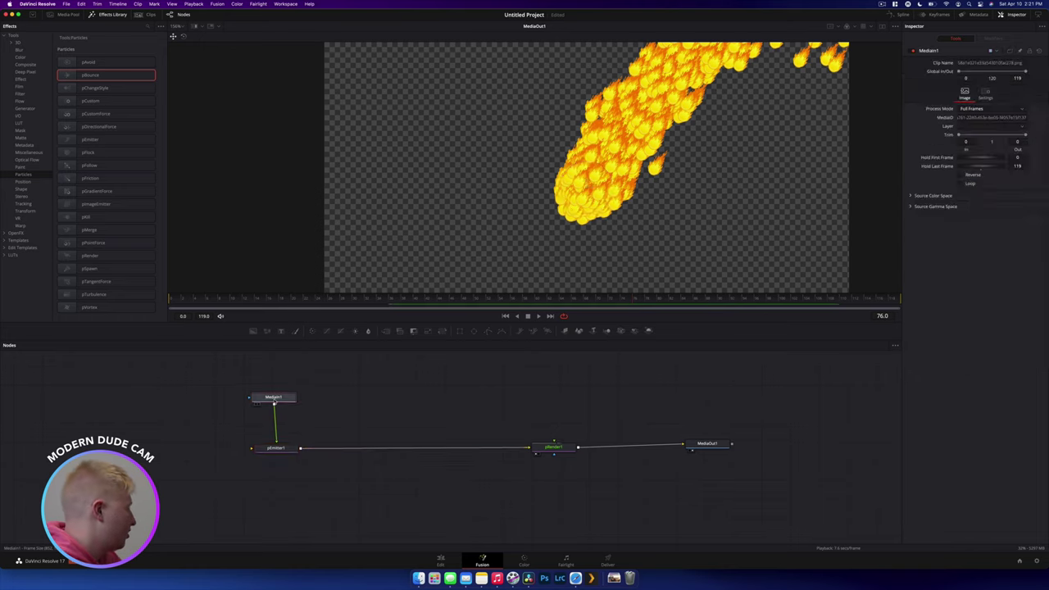
key(Delete)
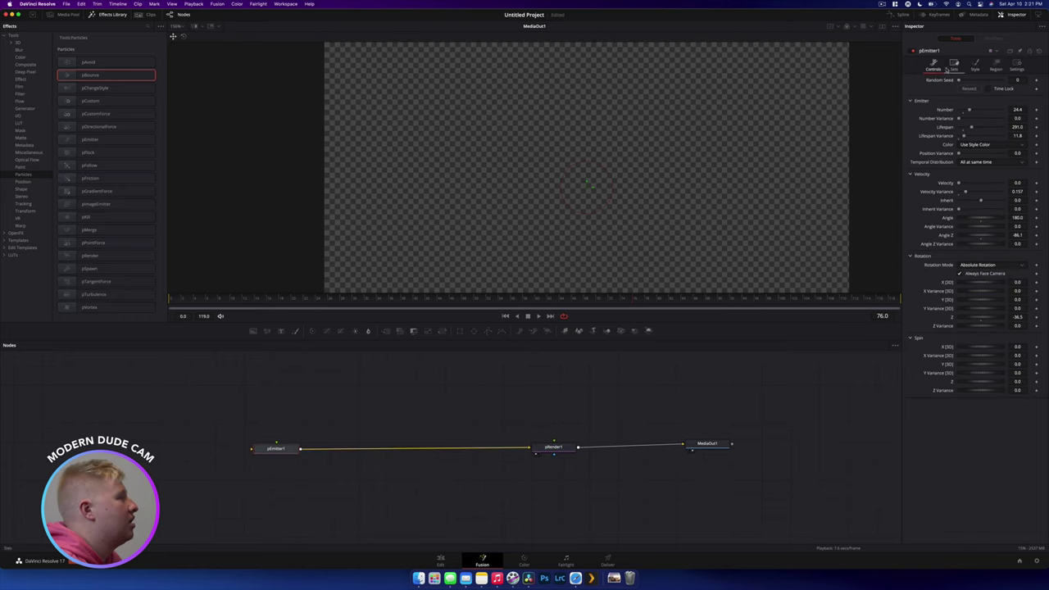
Set pEmitter1's particle Style to Point
click(975, 66)
click(984, 88)
click(966, 112)
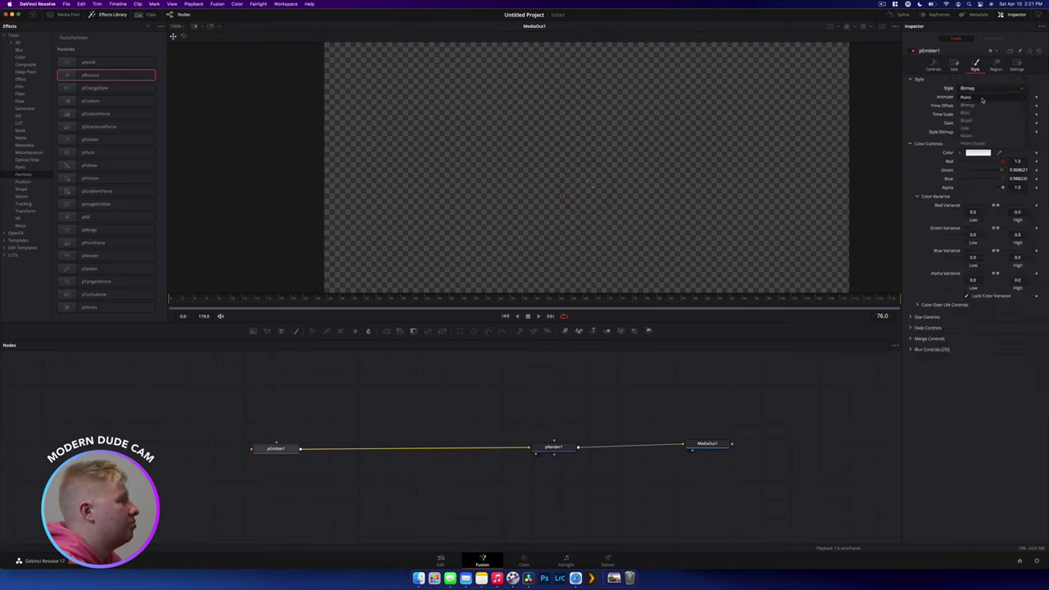
Set pEmitter1's Region to Line and extend its start point to a Start X Offset of about -0.287
click(996, 67)
click(983, 87)
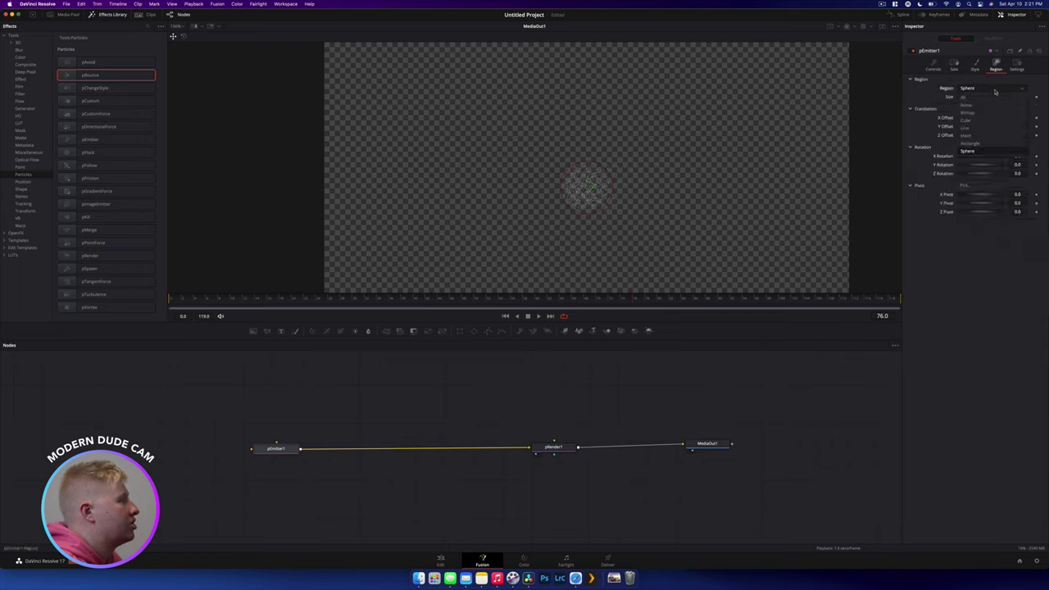
click(970, 129)
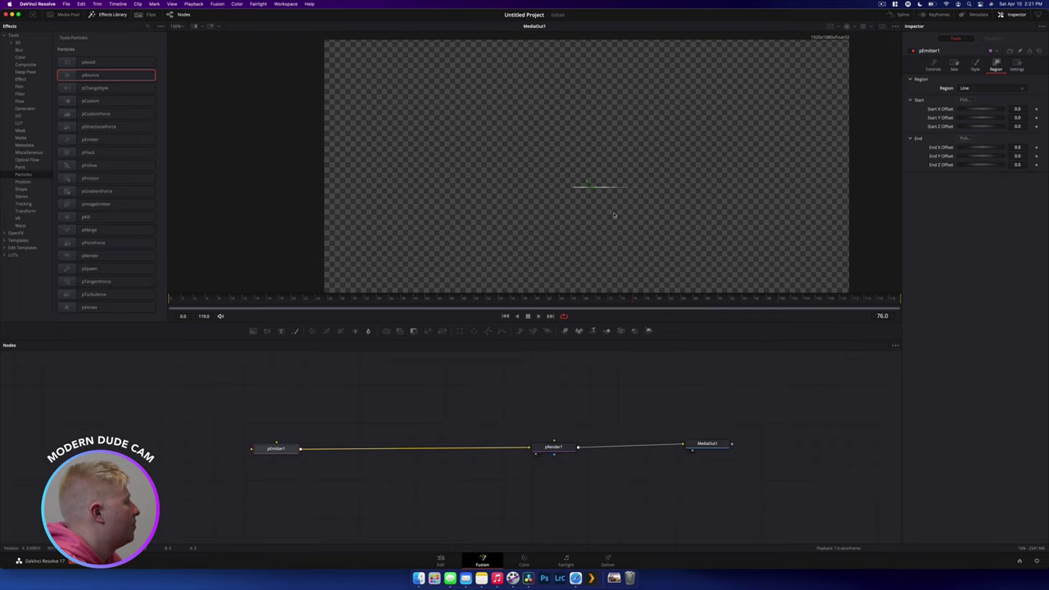
drag(586, 188, 442, 186)
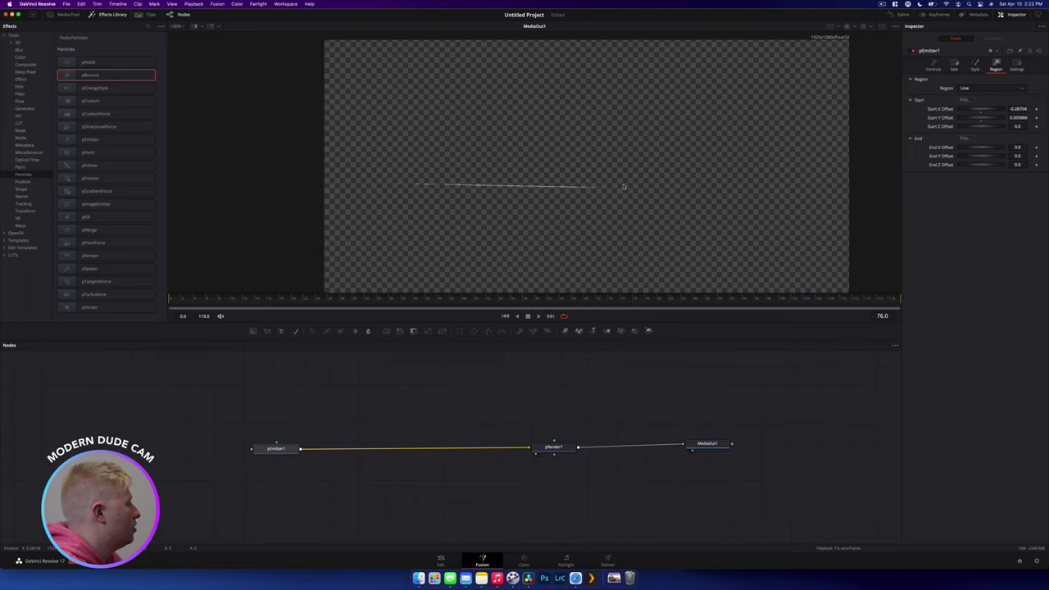
Extend the line region's end point to an End X Offset of about 0.348 and End Y Offset of about 0.003, previewing the animation
drag(592, 188, 770, 185)
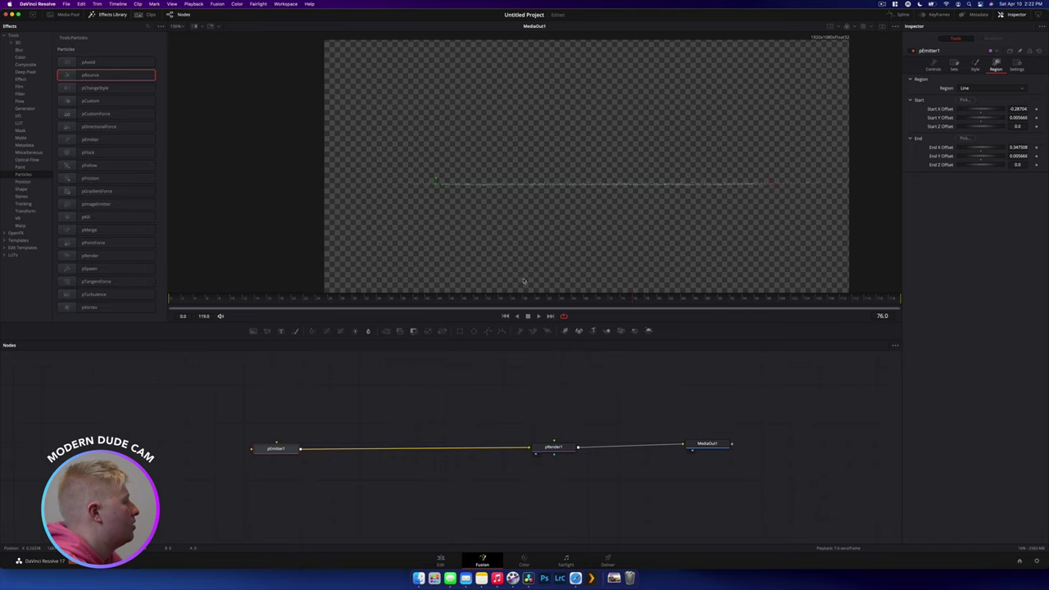
click(362, 300)
key(space)
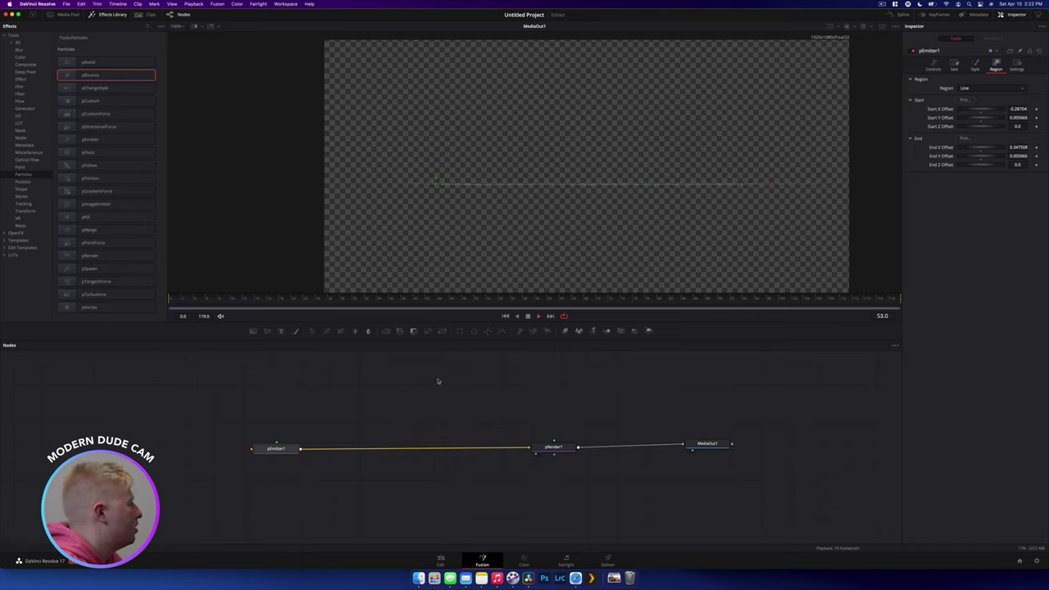
drag(769, 182, 771, 177)
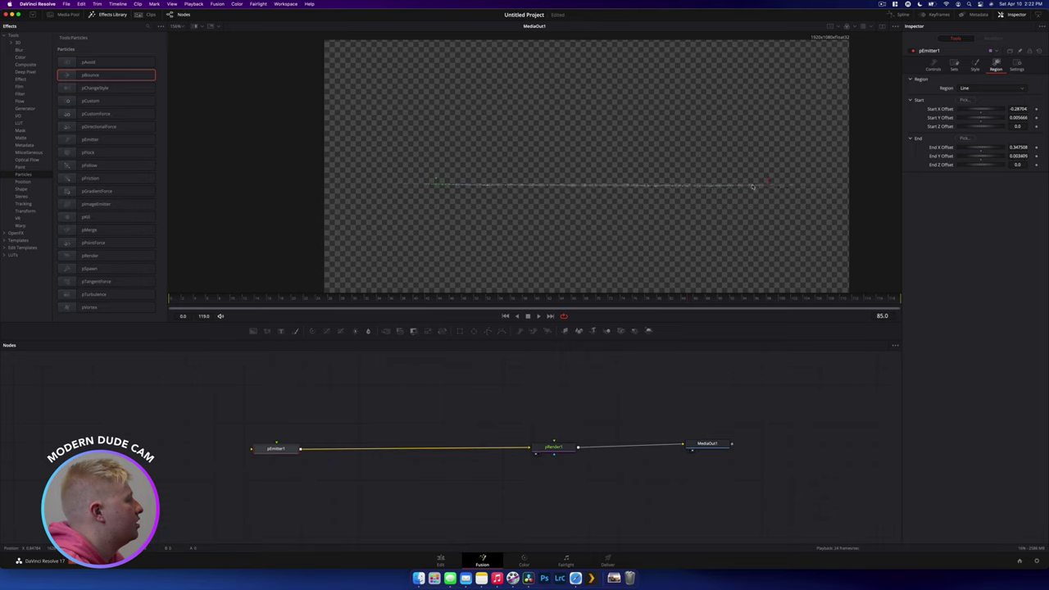
Insert a pDirectionalForce node between pEmitter1 and pRender1, and play back the particles
drag(271, 449, 265, 449)
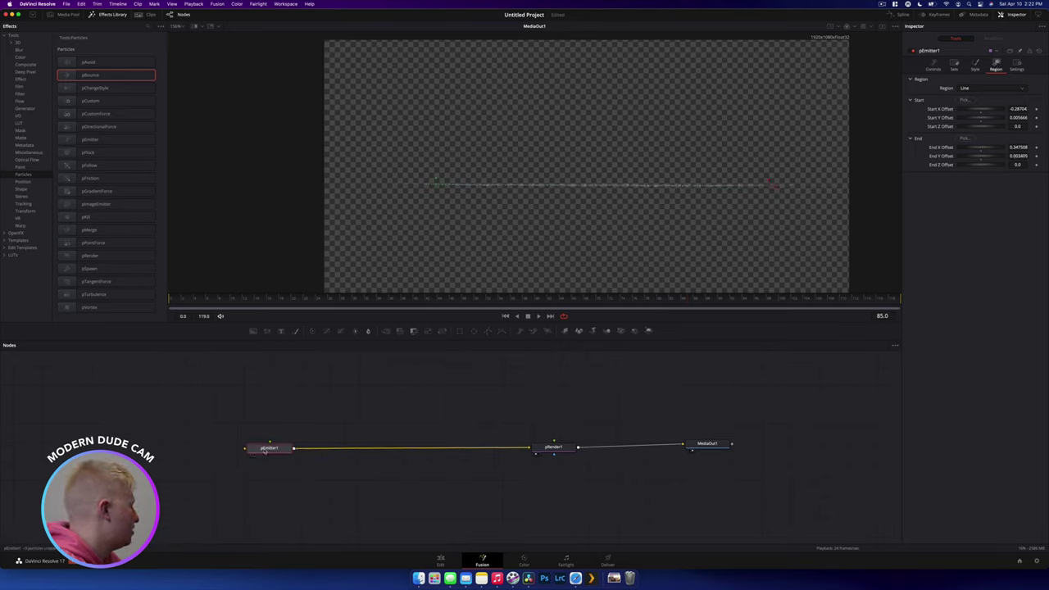
key(shift+space)
text(dire)
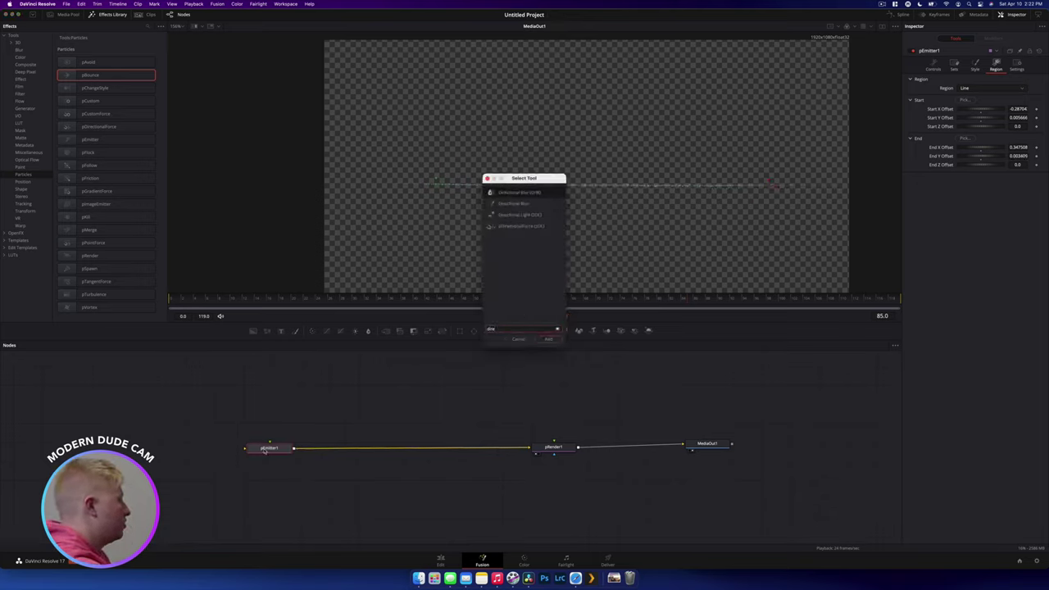
key(Down)
key(Down)
key(Down)
key(Return)
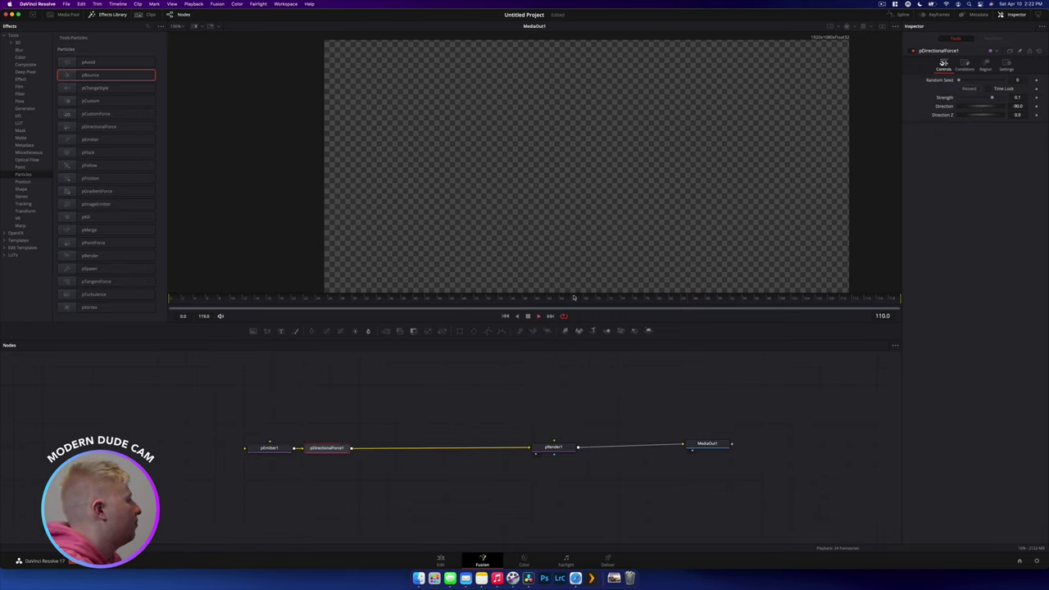
click(404, 299)
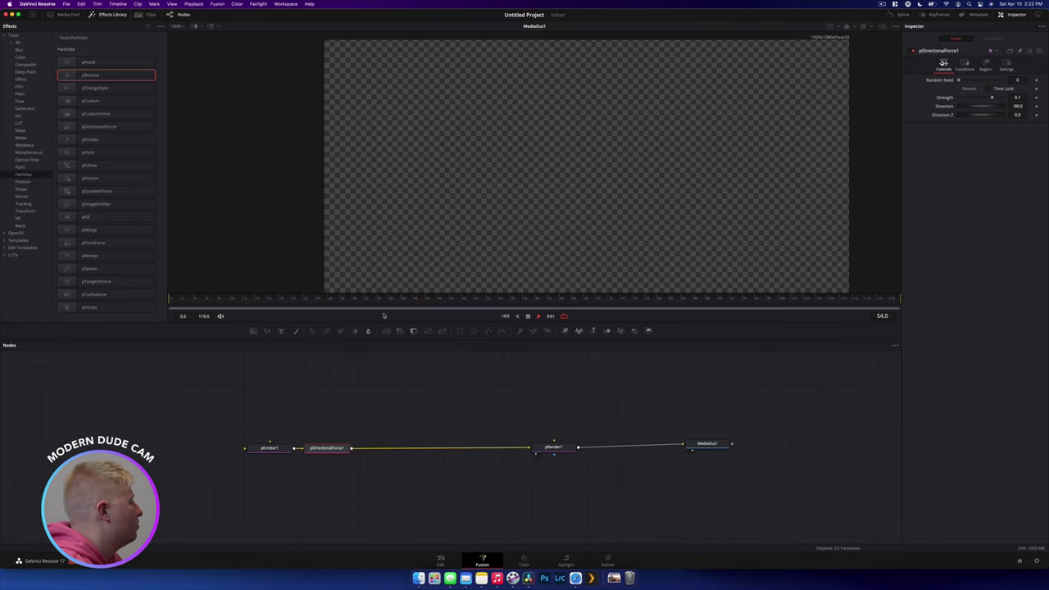
Set pEmitter1's Number to 1000
click(270, 448)
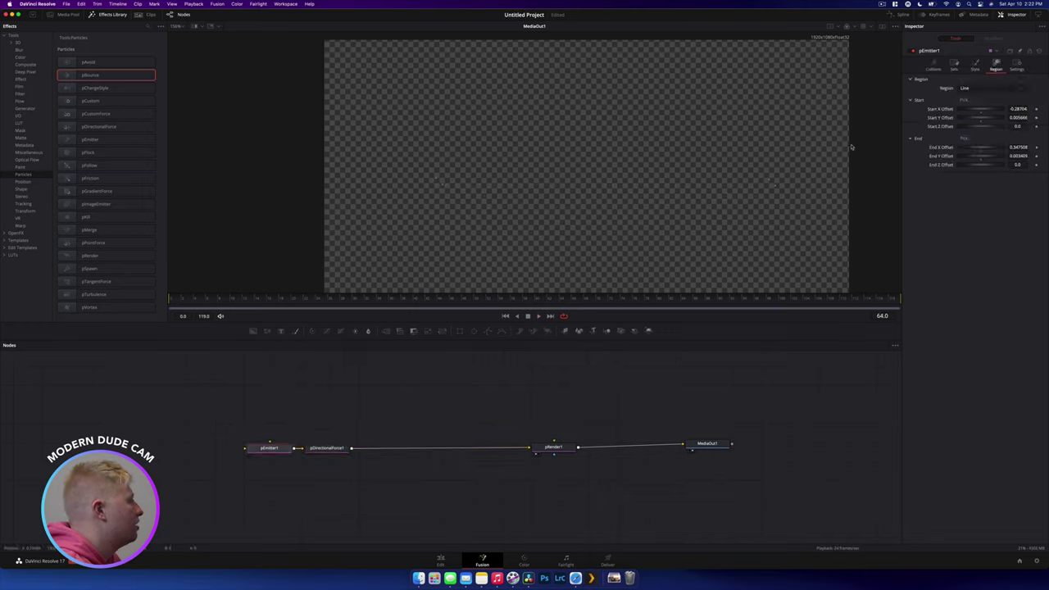
click(933, 67)
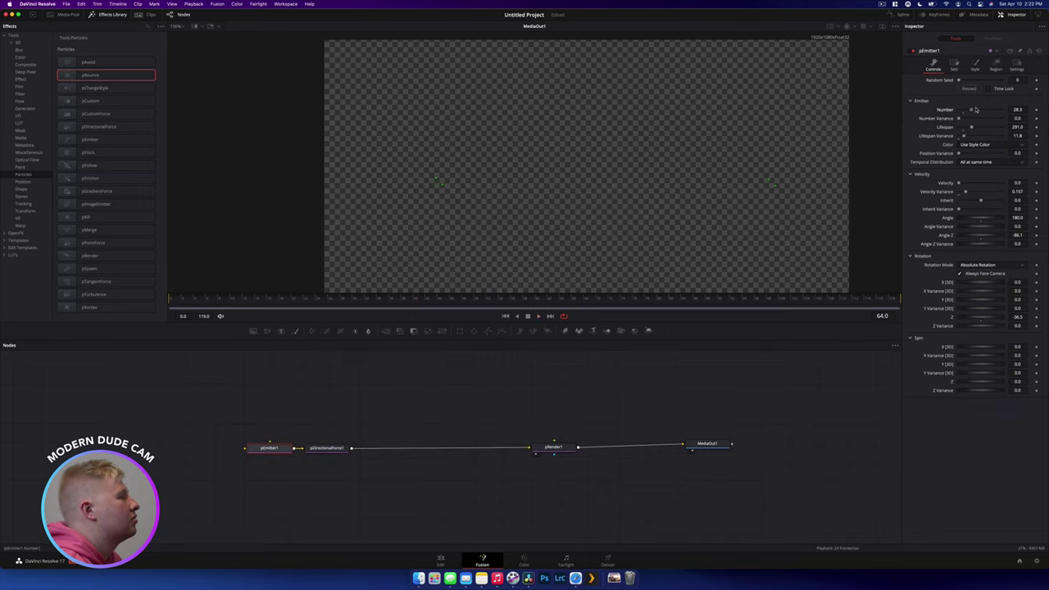
click(1016, 109)
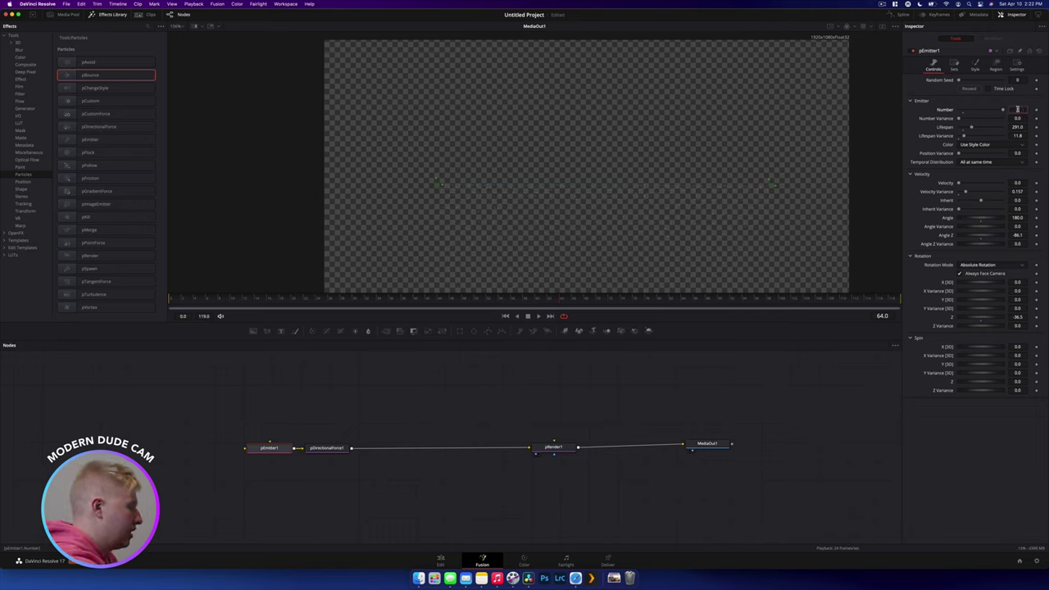
text(1000)
key(Tab)
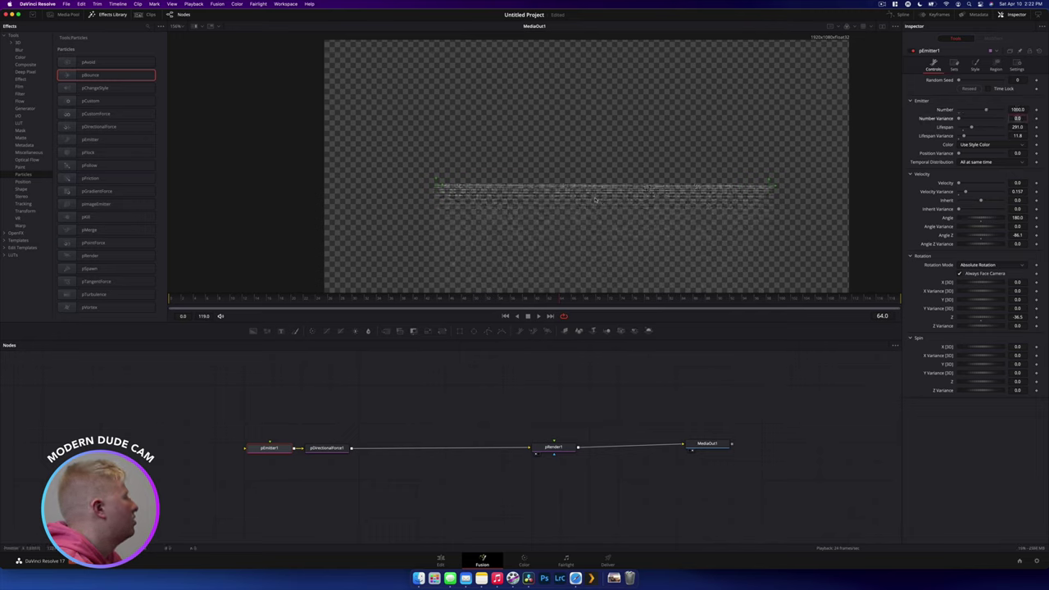
Play back the particles and raise both ends of the line region slightly, keeping the line level
click(328, 300)
key(space)
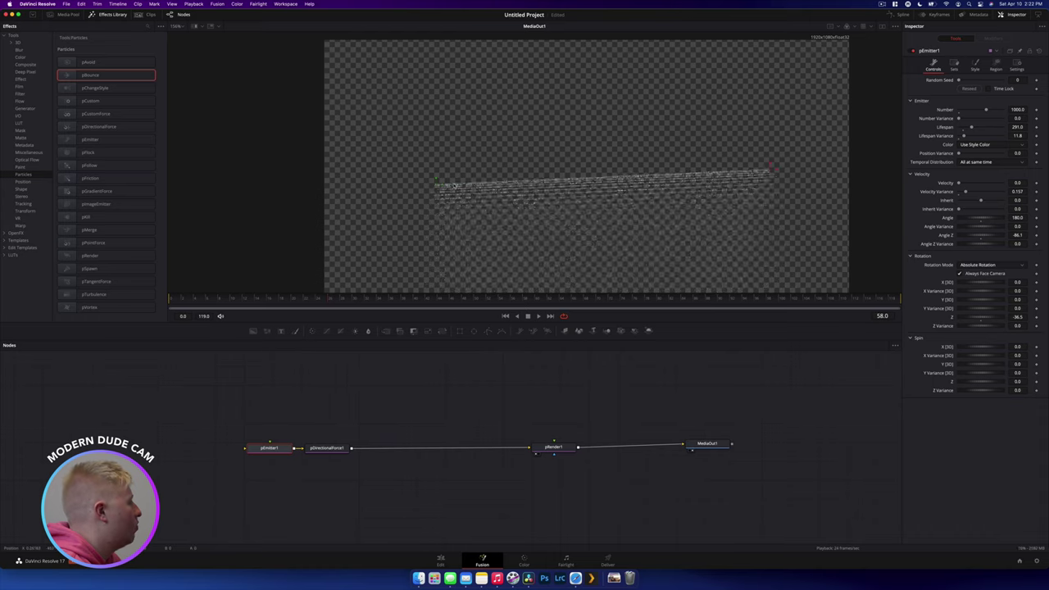
drag(436, 182, 432, 171)
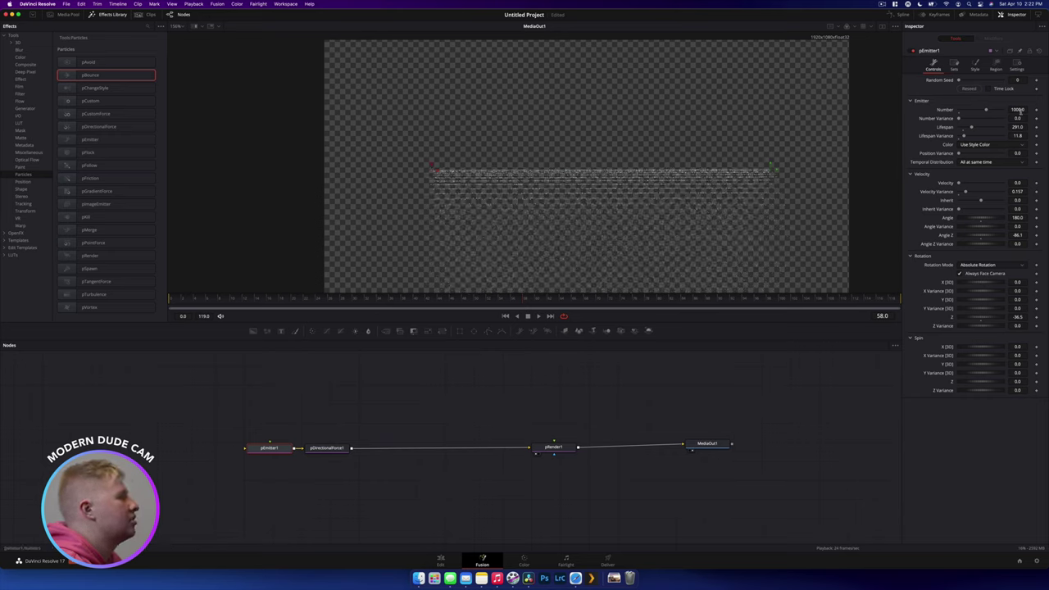
Set pEmitter1's Number to 3000, Number Variance to 5.5, Lifespan to 740 and Lifespan Variance to 15.7, and preview the animation
drag(970, 127, 990, 129)
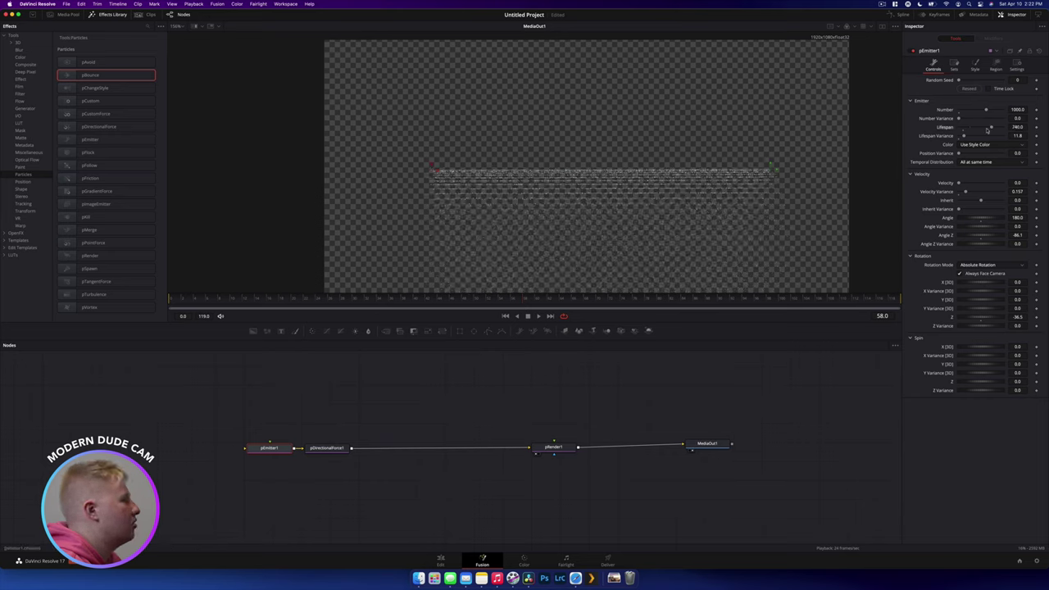
click(1018, 109)
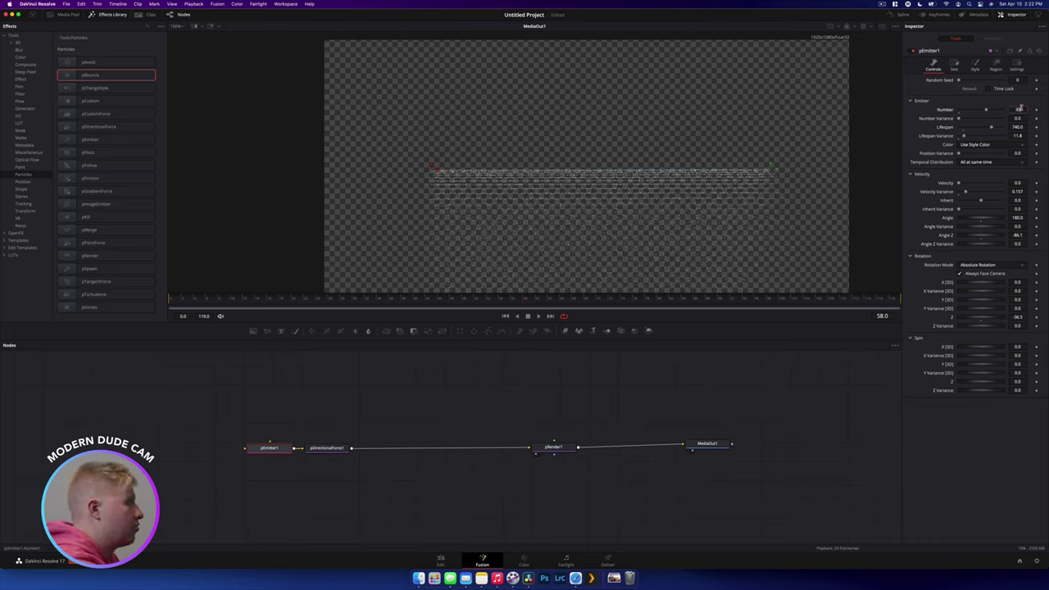
key(Tab)
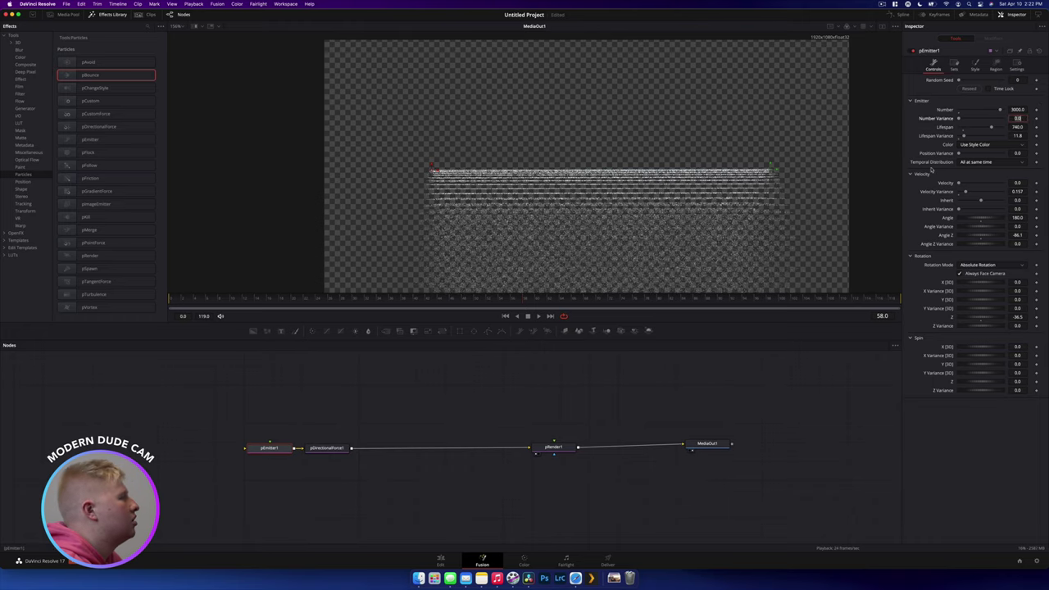
drag(963, 136, 964, 138)
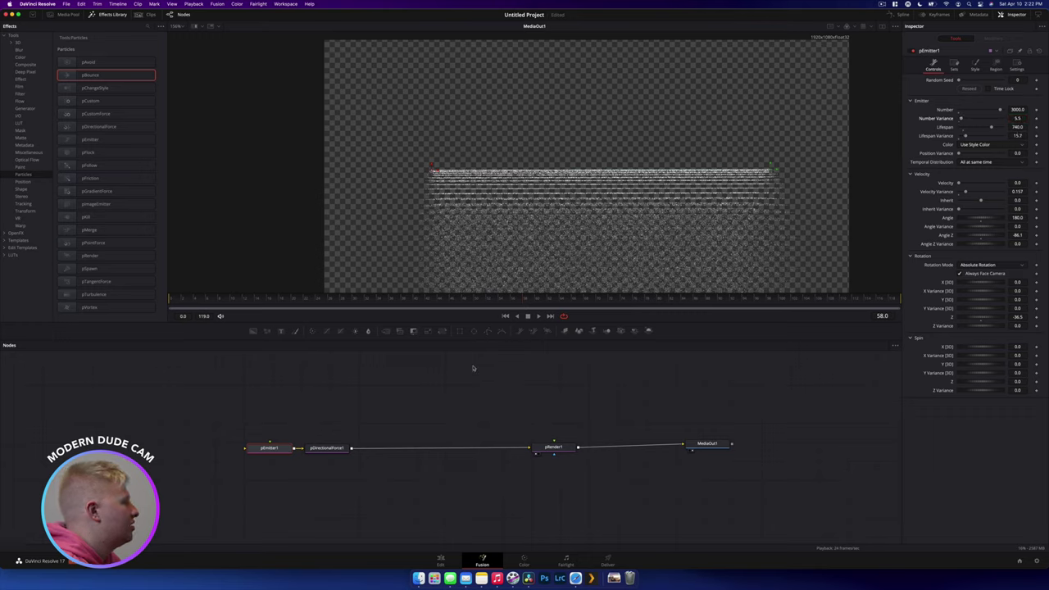
click(252, 299)
key(space)
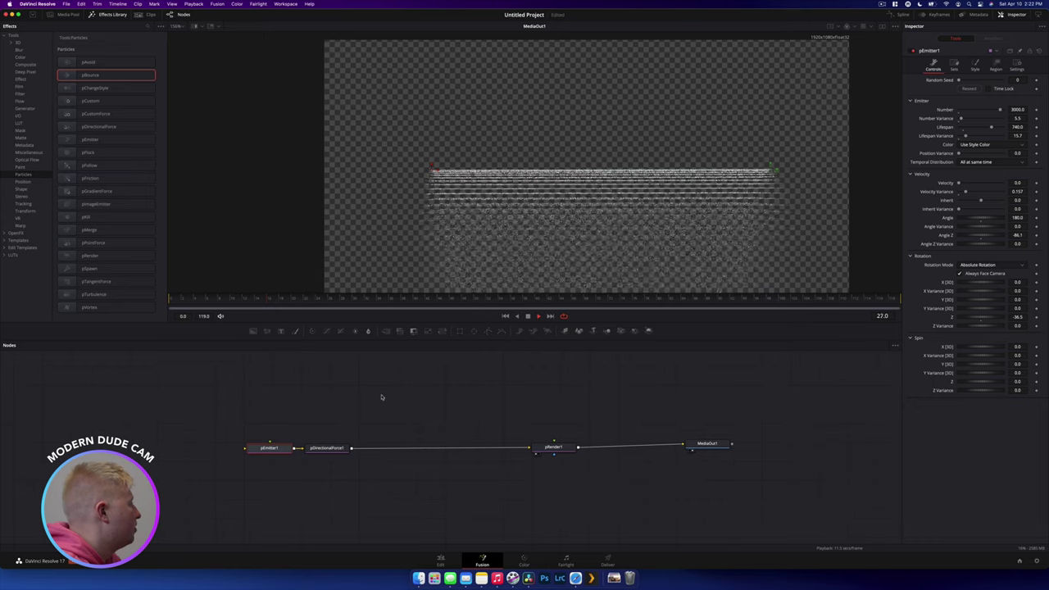
key(space)
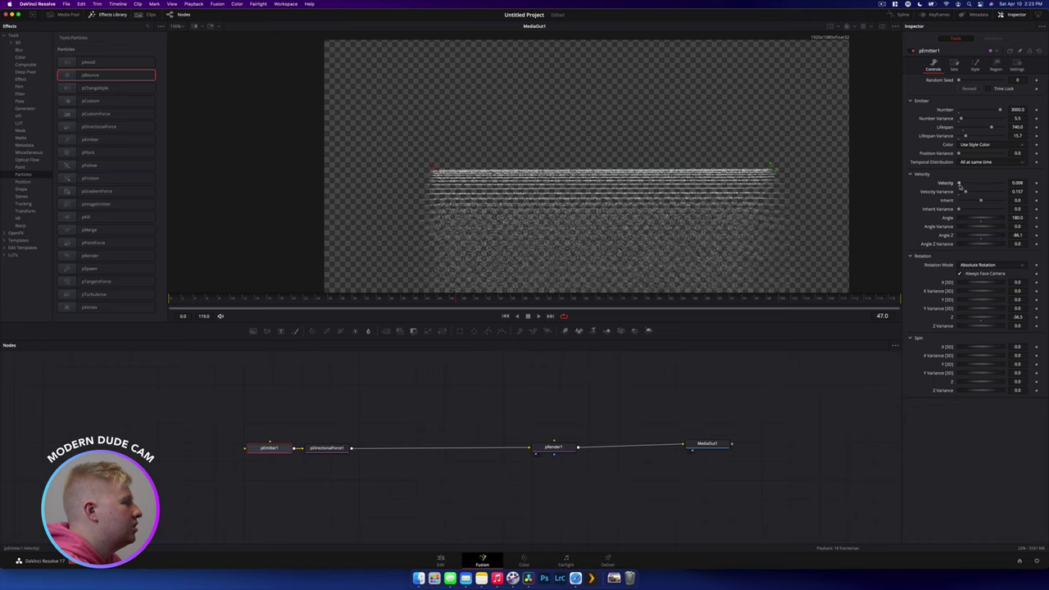
Set pEmitter1's Velocity to about 0.079 and Velocity Variance to about 0.307, previewing the playback
drag(964, 185, 967, 184)
key(space)
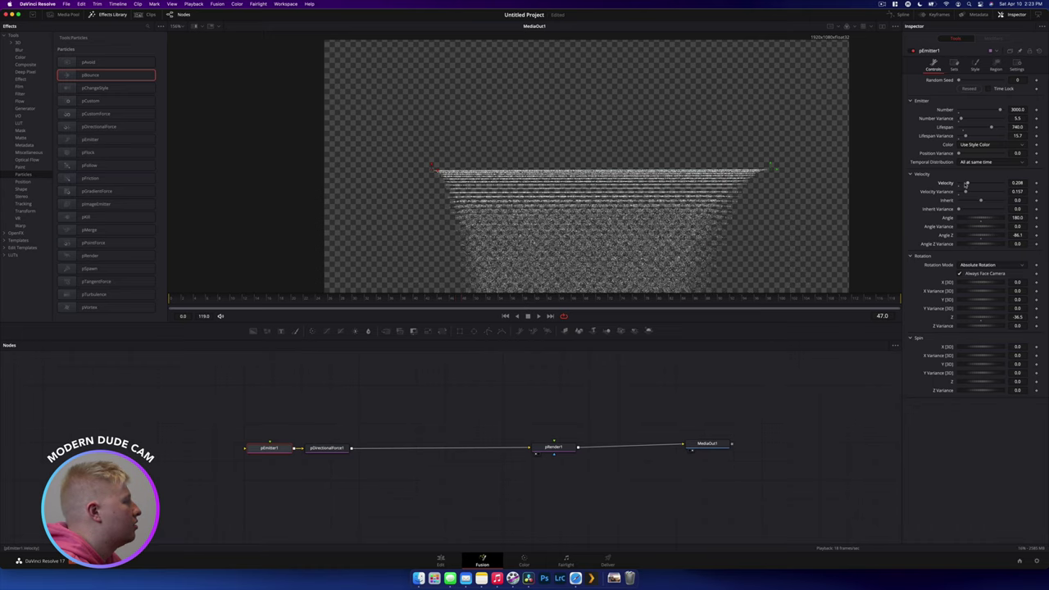
key(space)
drag(964, 185, 972, 192)
key(space)
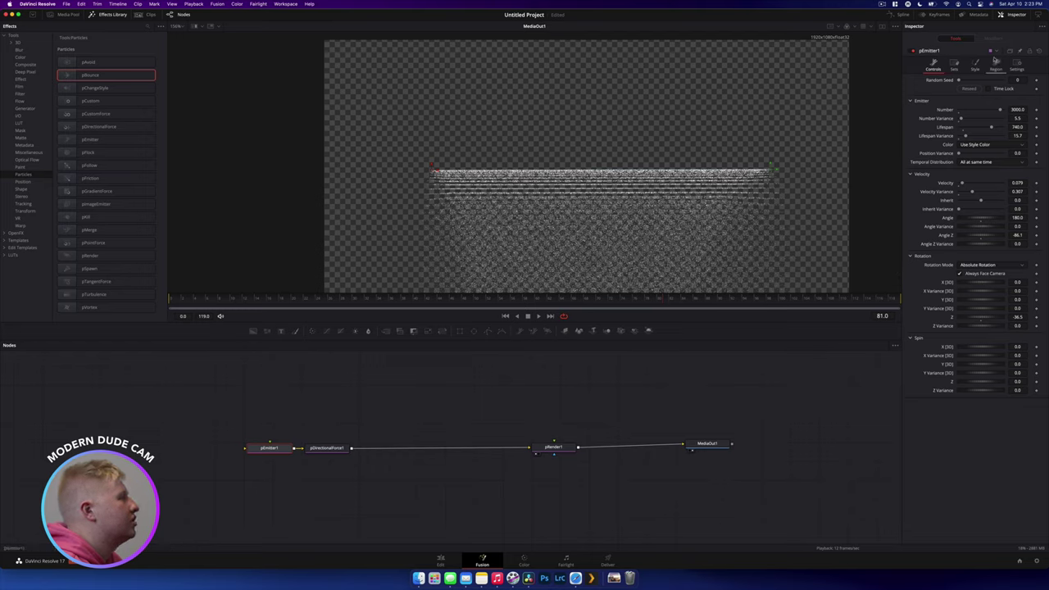
Change pEmitter1's particle style color to bright green, about Red 0.133, Green 1.0 and Blue 0.102
click(975, 65)
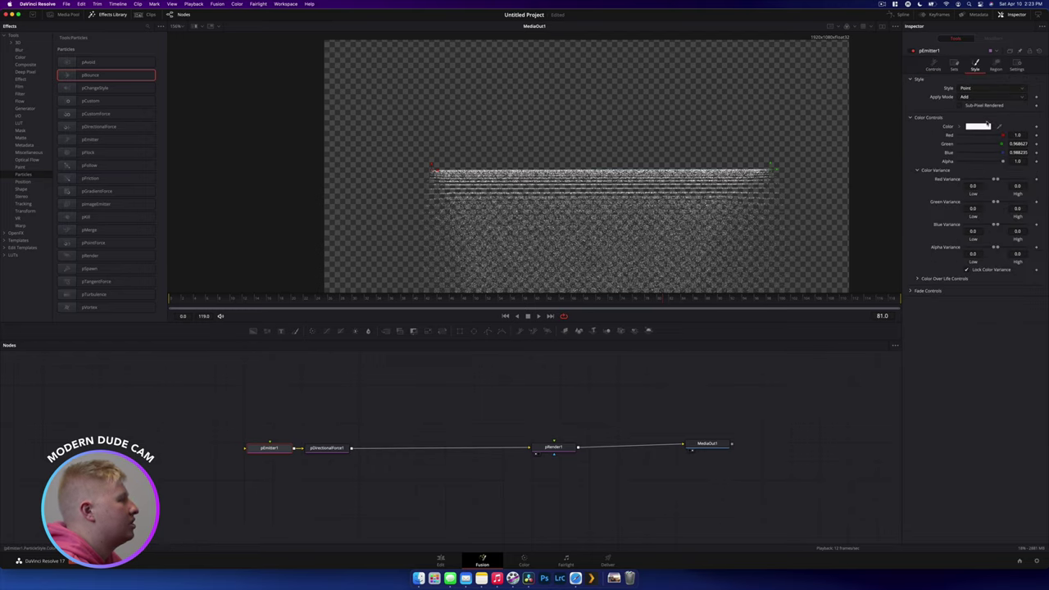
click(977, 126)
drag(586, 425, 569, 380)
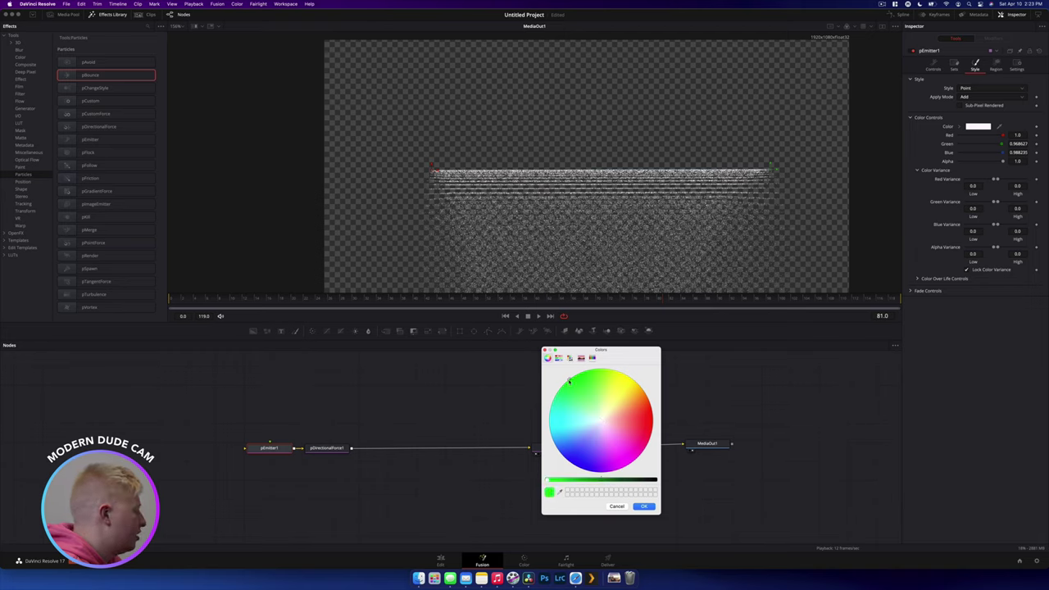
click(643, 506)
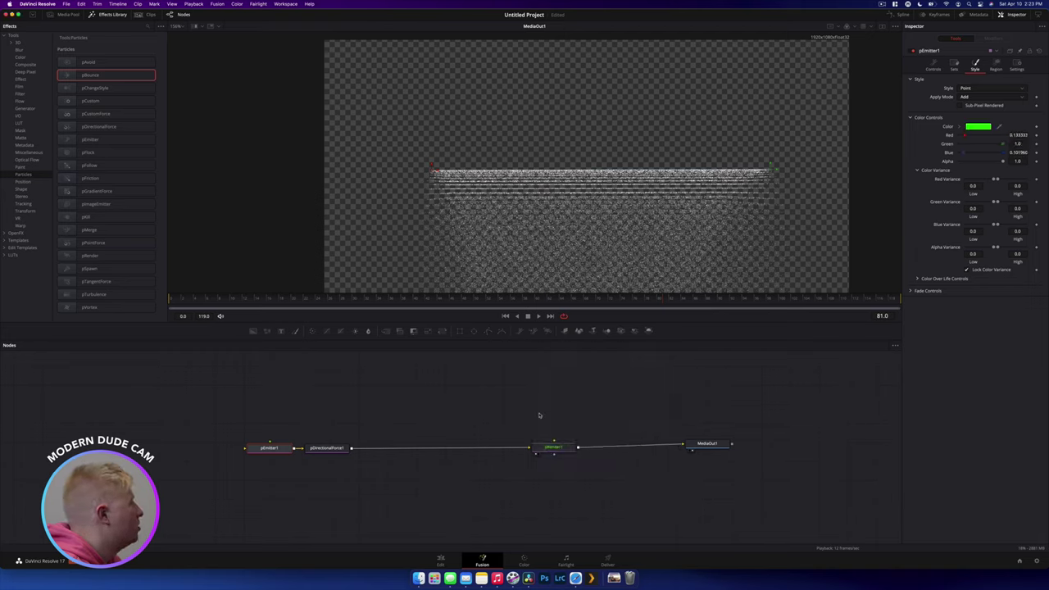
Insert a pTurbulence node after pDirectionalForce1 with X Strength 0.537, Y Strength 0.38, Z Strength 0.6 and Density 50
drag(93, 294, 405, 447)
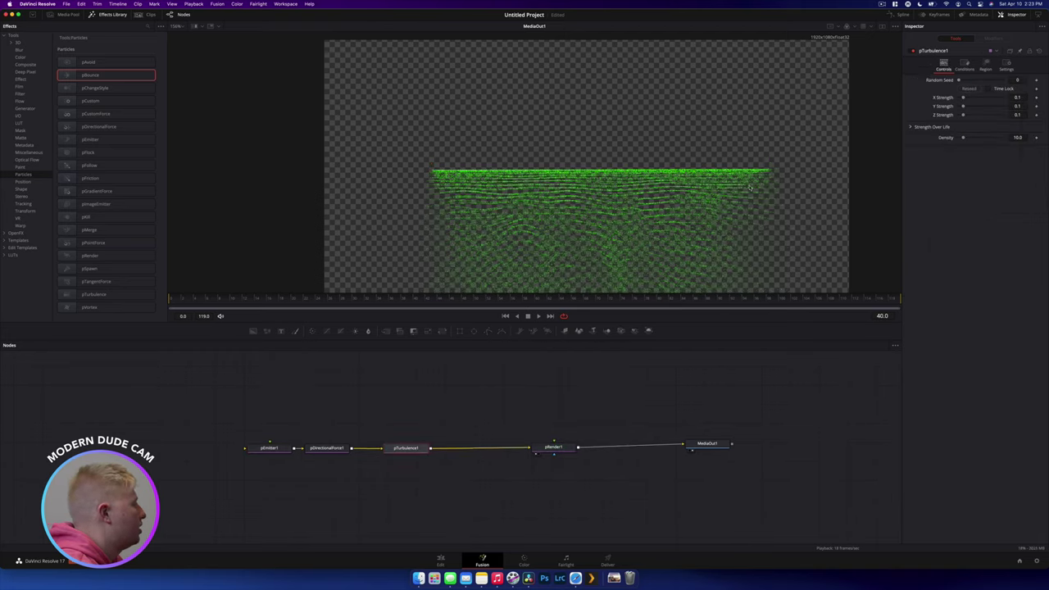
drag(980, 99, 981, 100)
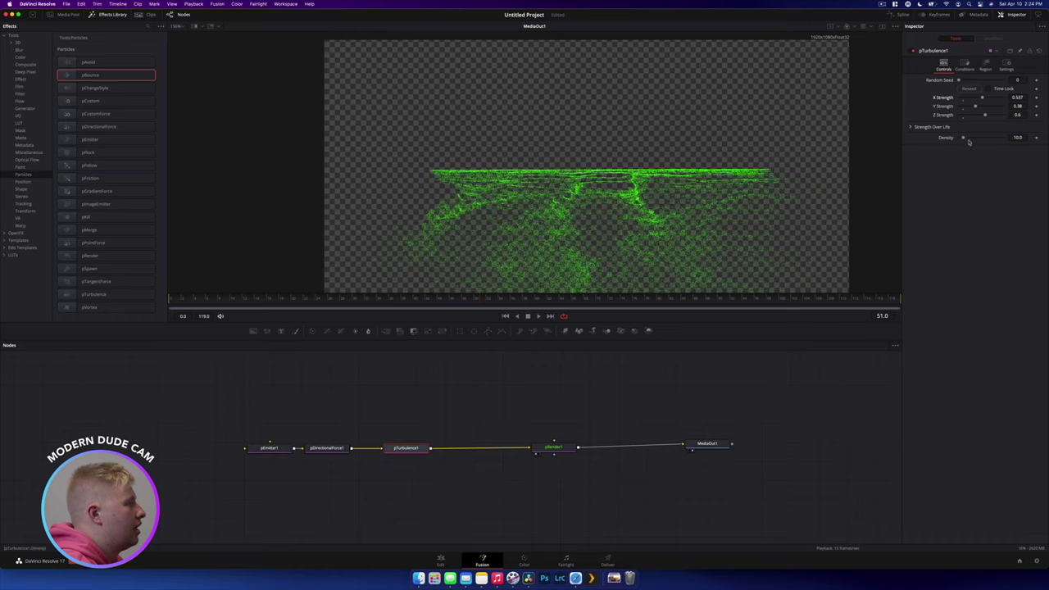
drag(968, 142, 994, 142)
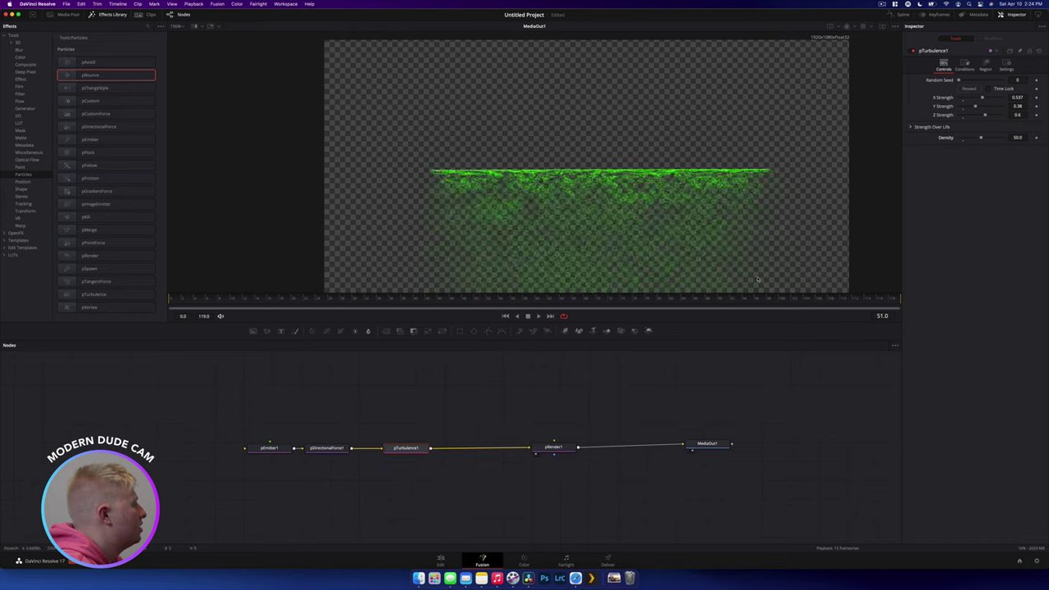
key(space)
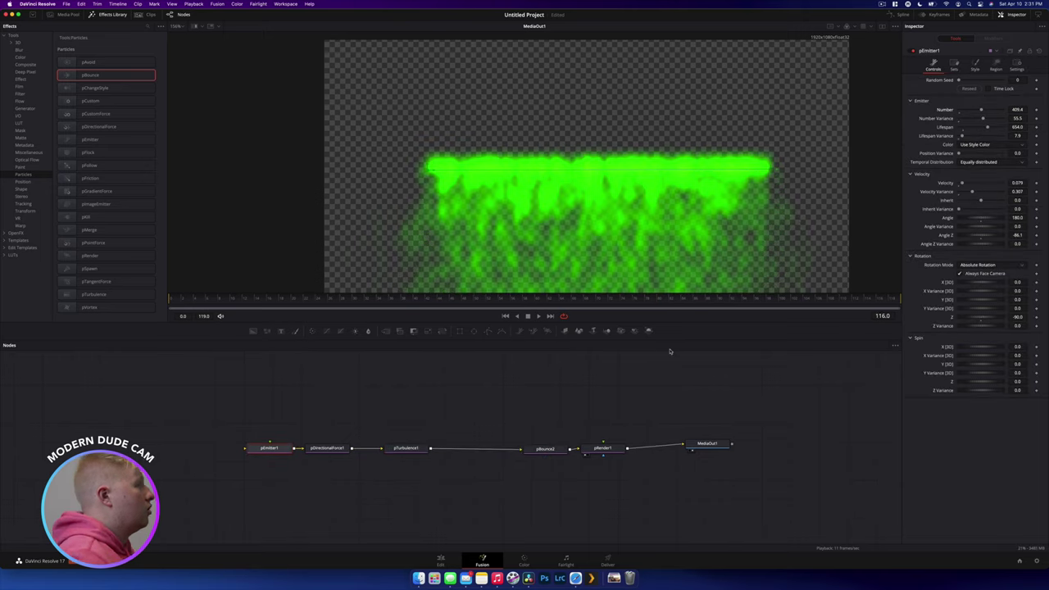
Shift the particle nodes away from MediaOut1, set pEmitter1's Number to 429.4 and Lifespan to 754, and play the result
drag(243, 416, 570, 503)
drag(611, 459, 584, 453)
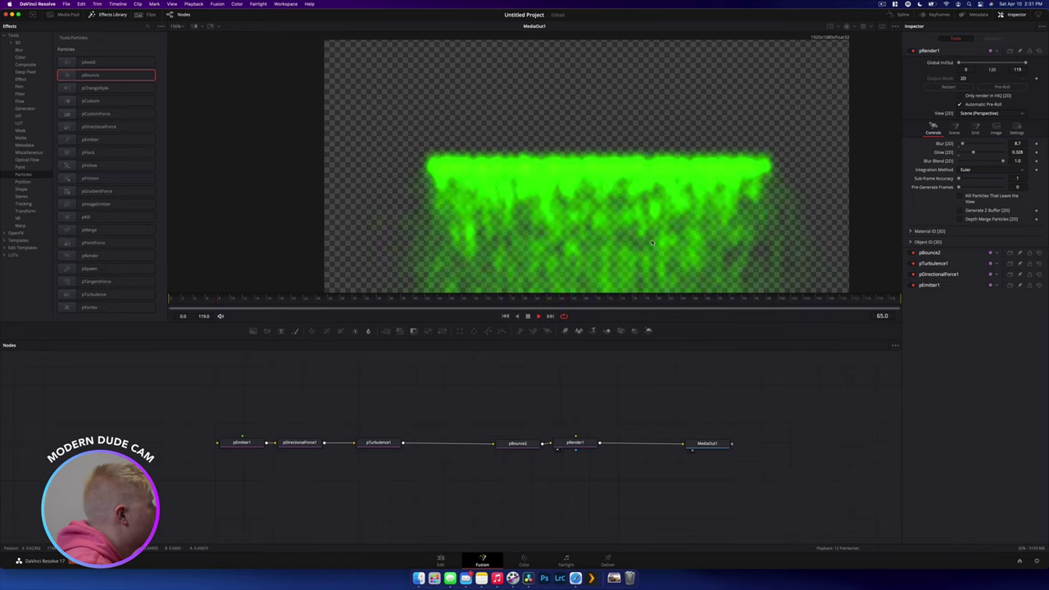
drag(277, 403, 214, 442)
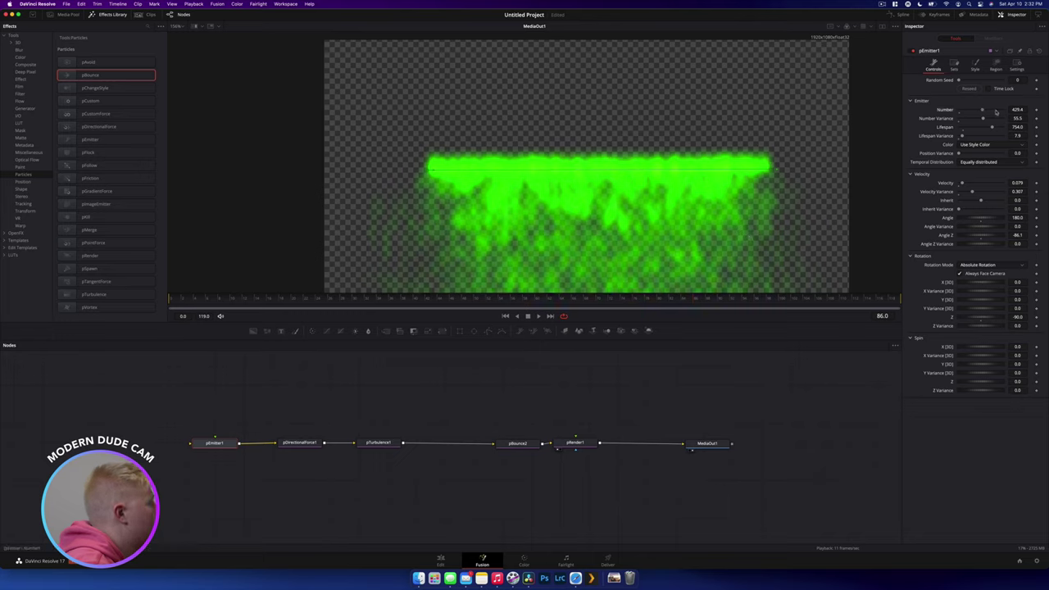
key(space)
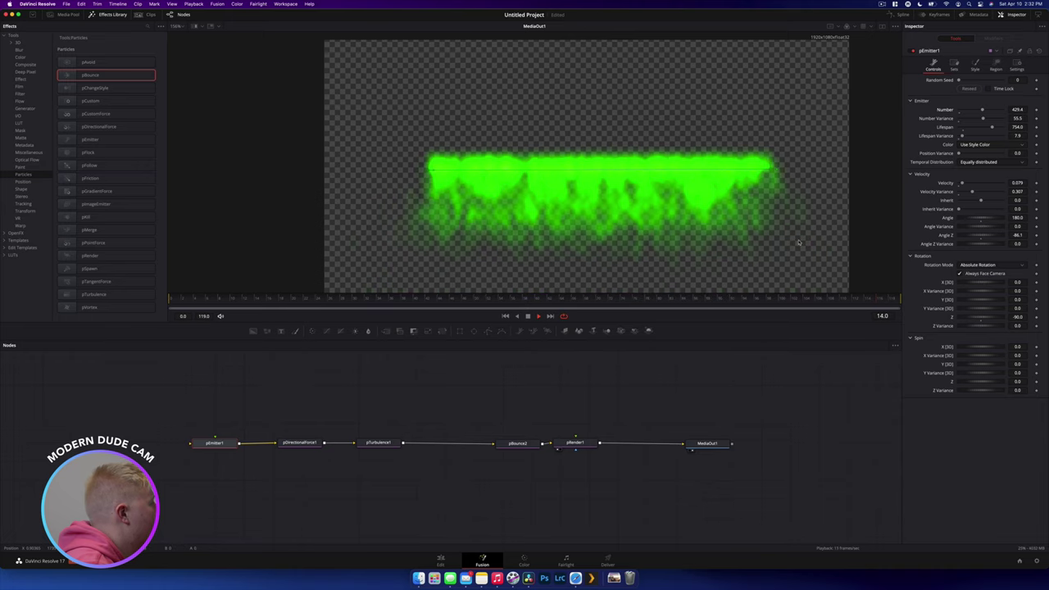
Review the pTurbulence1 and pBounce2 settings and play back the green particle flow
click(378, 442)
click(518, 443)
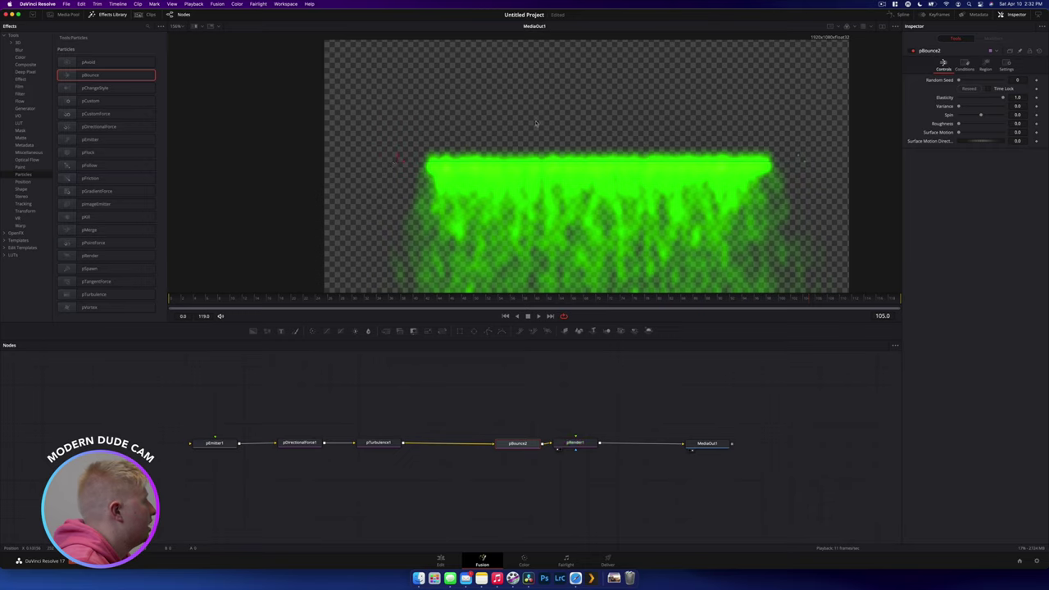
click(688, 307)
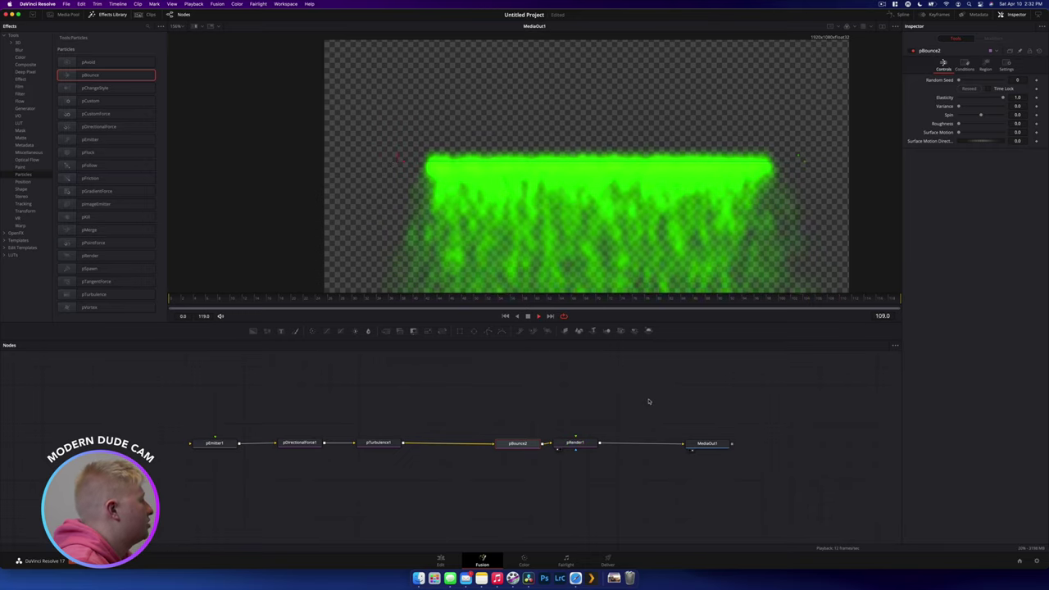
Set pRender1's Blur to 33.1
click(575, 443)
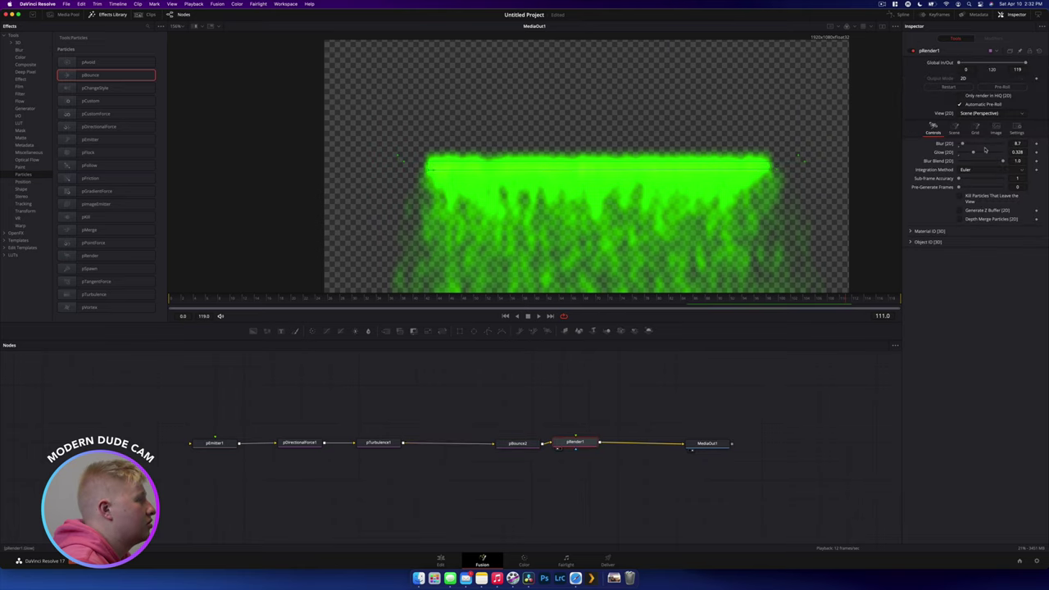
drag(974, 144, 977, 145)
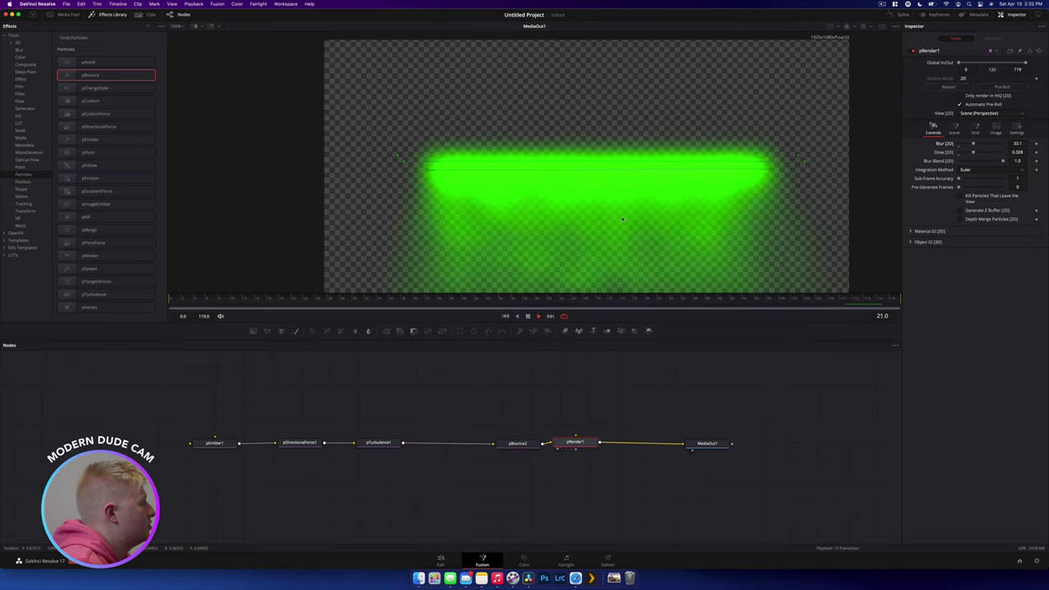
Reduce pRender1's Blur to about 4.7 and its Glow to 0.0 to sharpen the falling green particles
drag(973, 144, 963, 146)
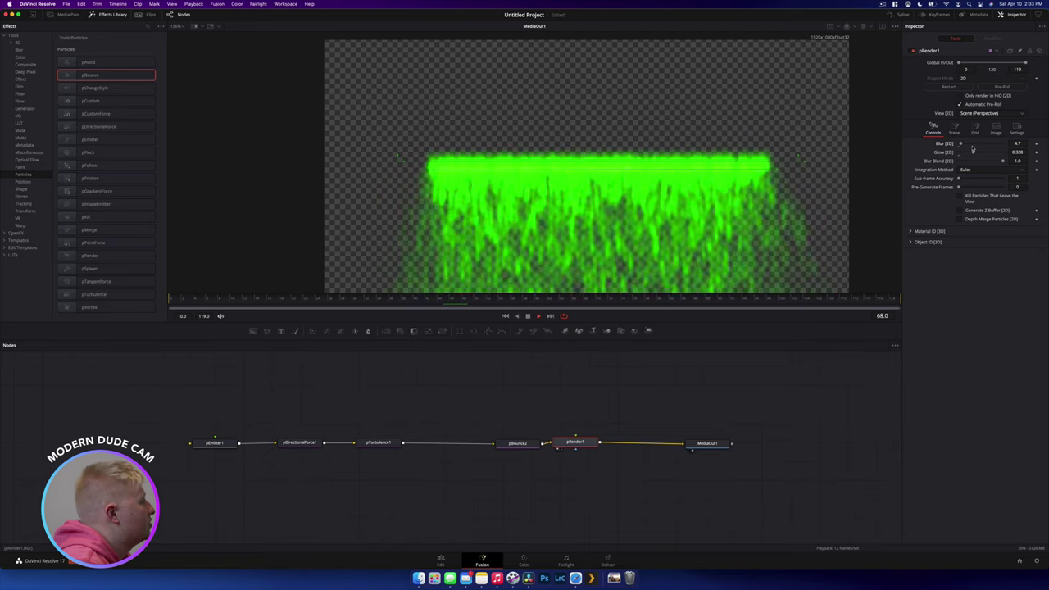
mouse_move(972, 151)
mouse_down()
mouse_move(987, 155)
mouse_move(960, 157)
mouse_up()
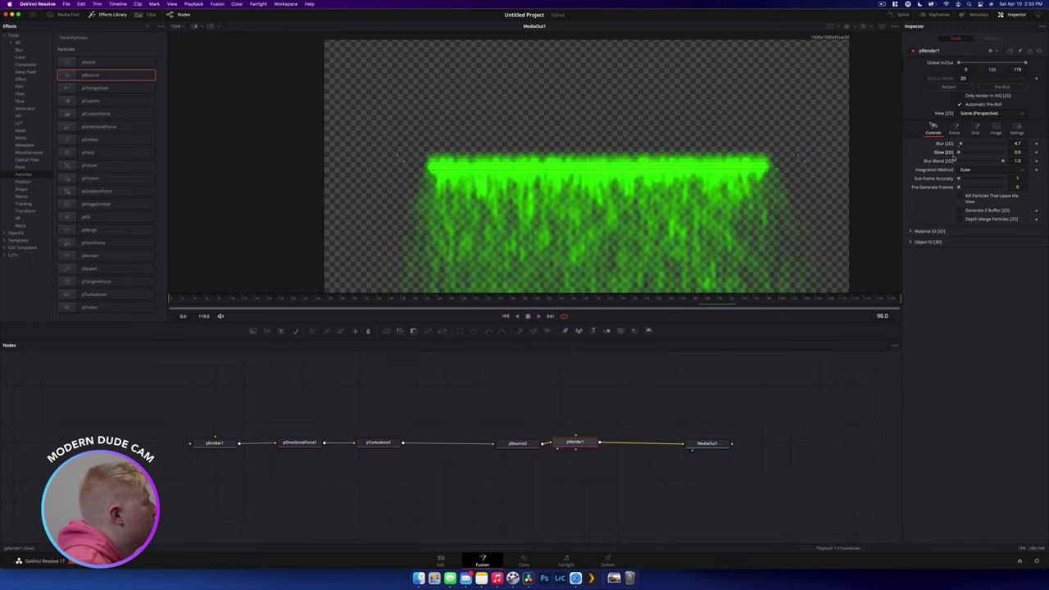
drag(962, 145, 963, 146)
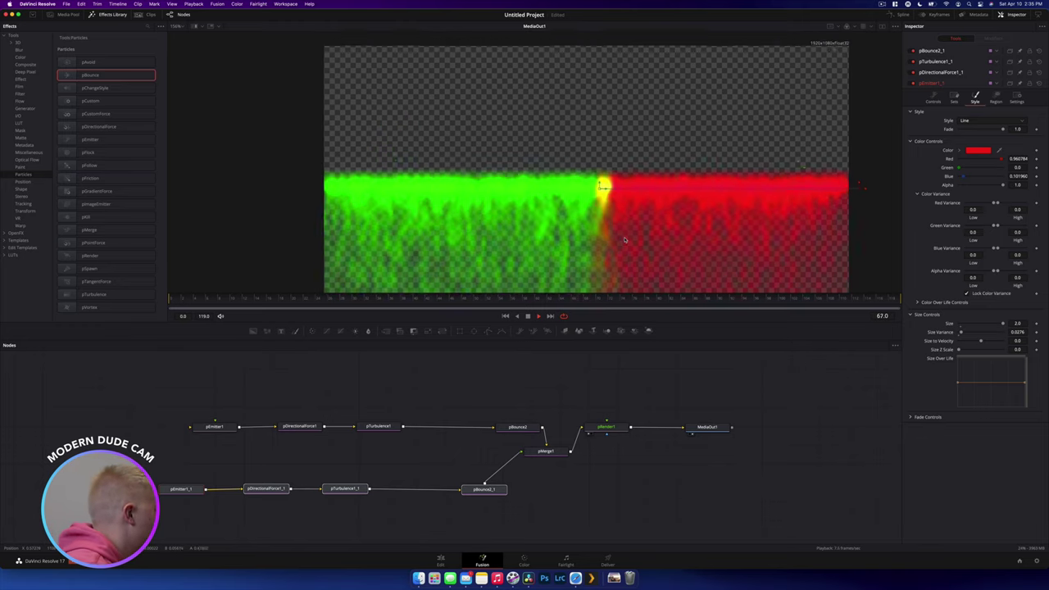
Examine the merged green and red particle flows across the full frame during playback
scroll(622, 240, up, 2)
scroll(615, 243, down, 3)
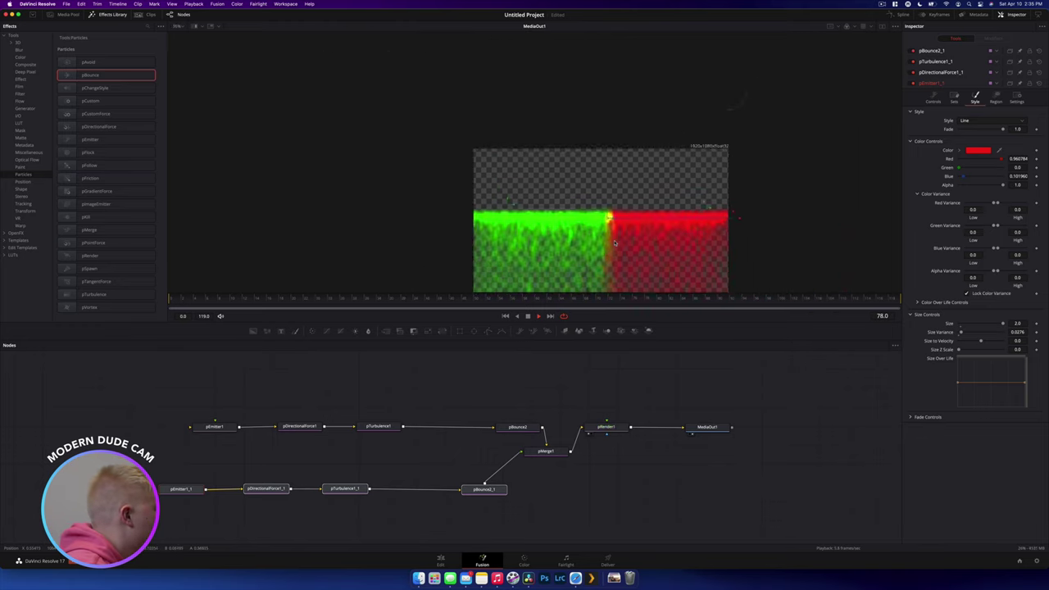
scroll(615, 242, up, 2)
scroll(614, 243, down, 2)
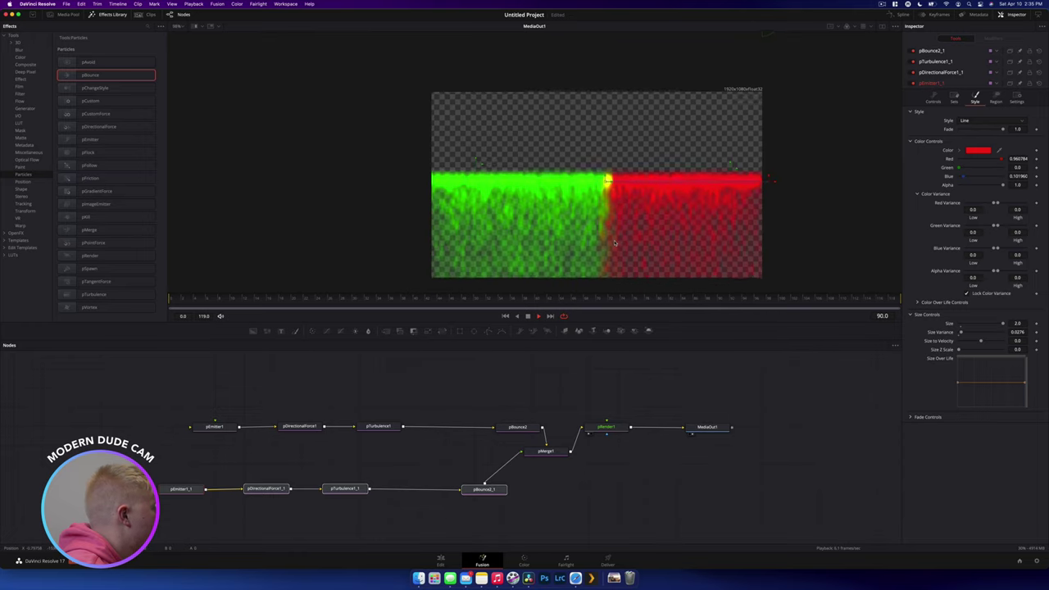
scroll(614, 242, right, 2)
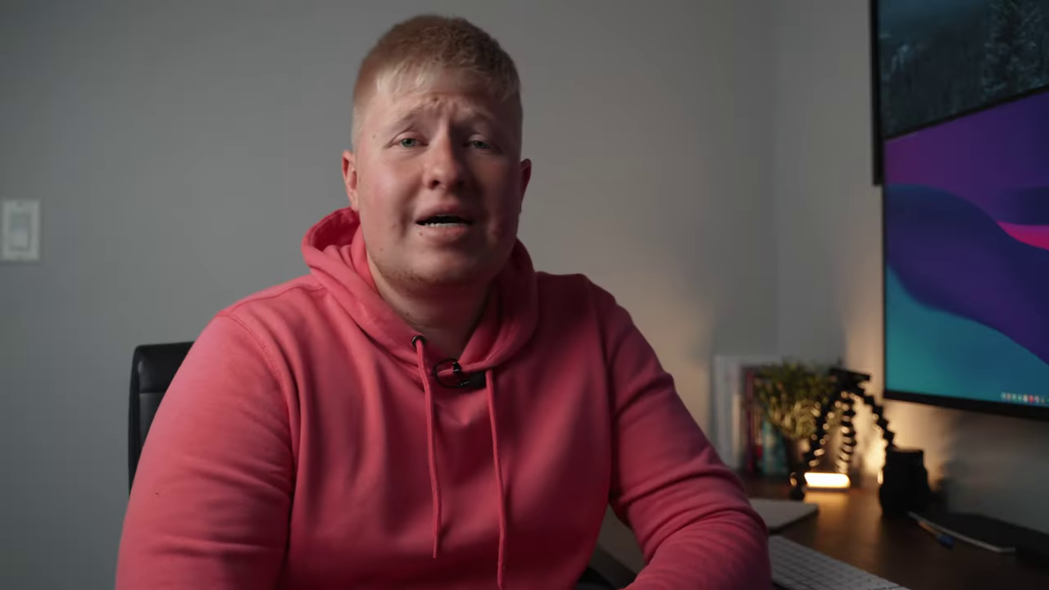